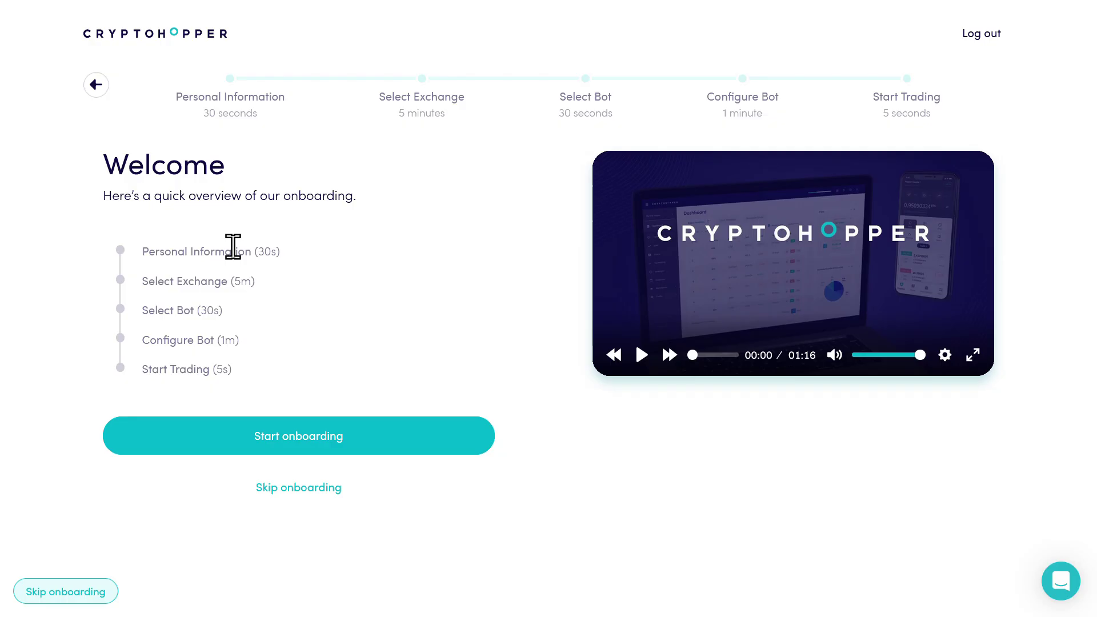
Start the onboarding and choose Ethiopia as the country of residence.
{"action": "left_click", "coordinate": [306, 437]}
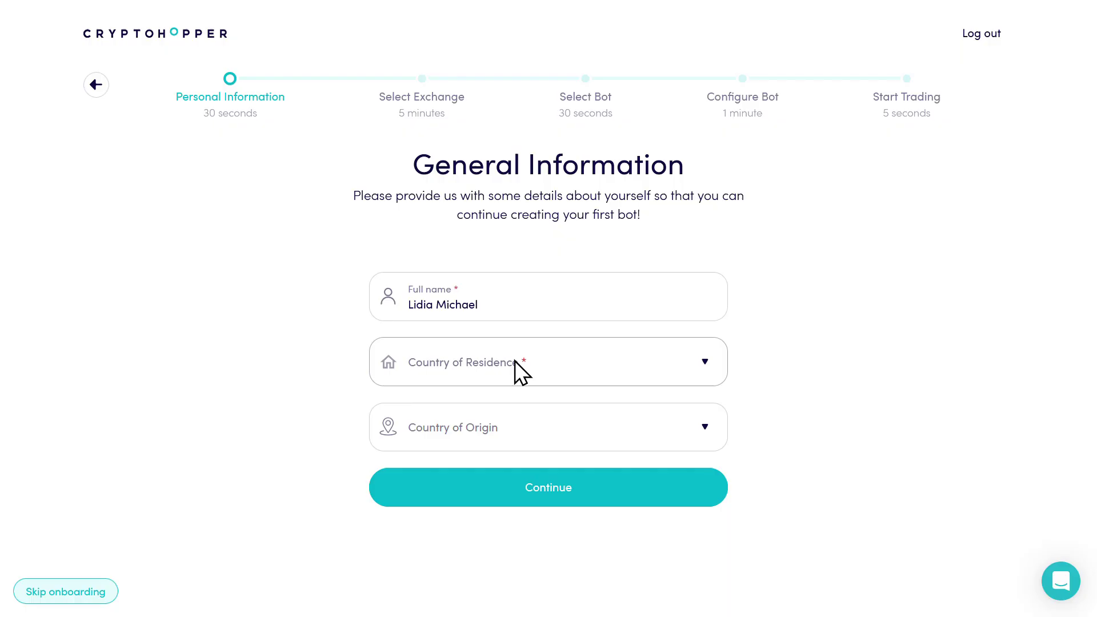
{"action": "left_click", "coordinate": [514, 361]}
{"action": "type", "text": "eth"}
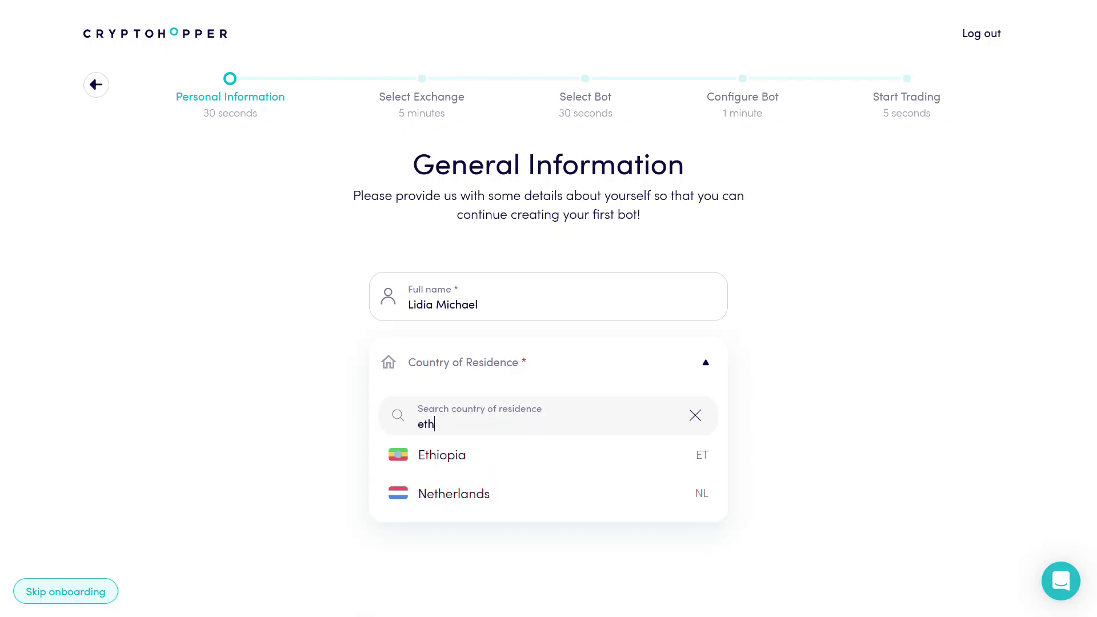
{"action": "type", "text": "iopia"}
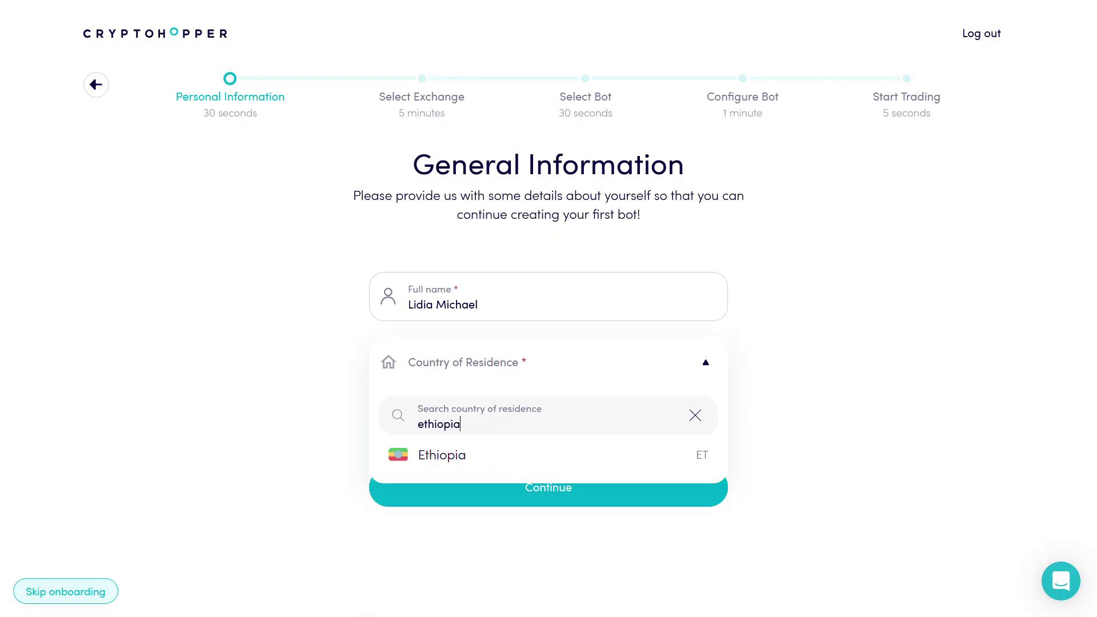
{"action": "left_click", "coordinate": [514, 455]}
Choose Ethiopia as the country of origin and submit the personal details.
{"action": "left_click", "coordinate": [499, 427]}
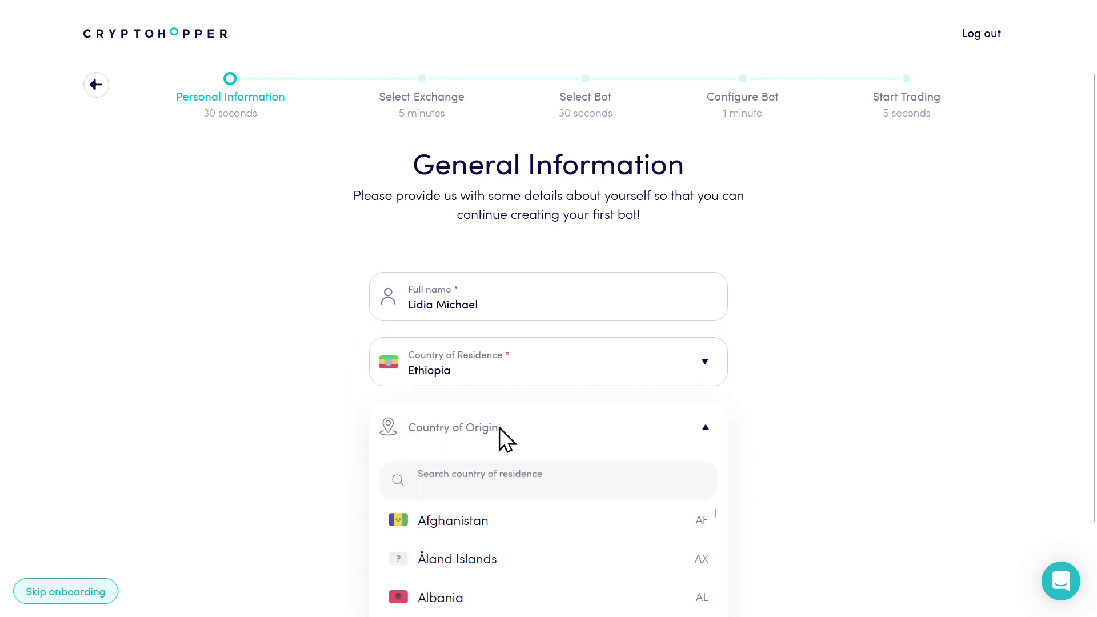
{"action": "type", "text": "ethiopia"}
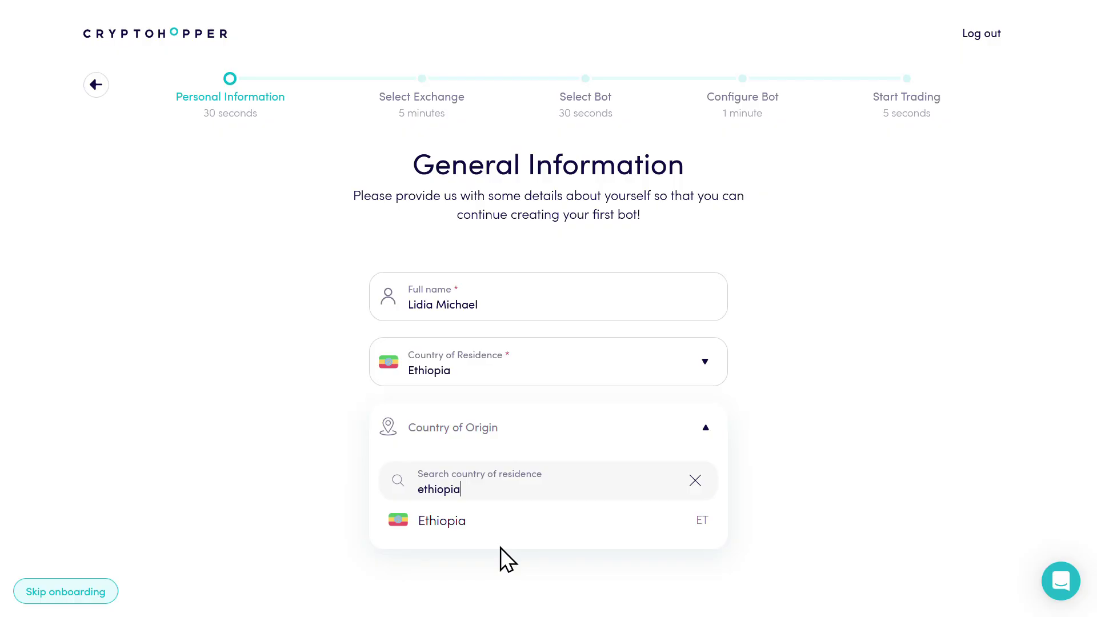
{"action": "left_click", "coordinate": [485, 542]}
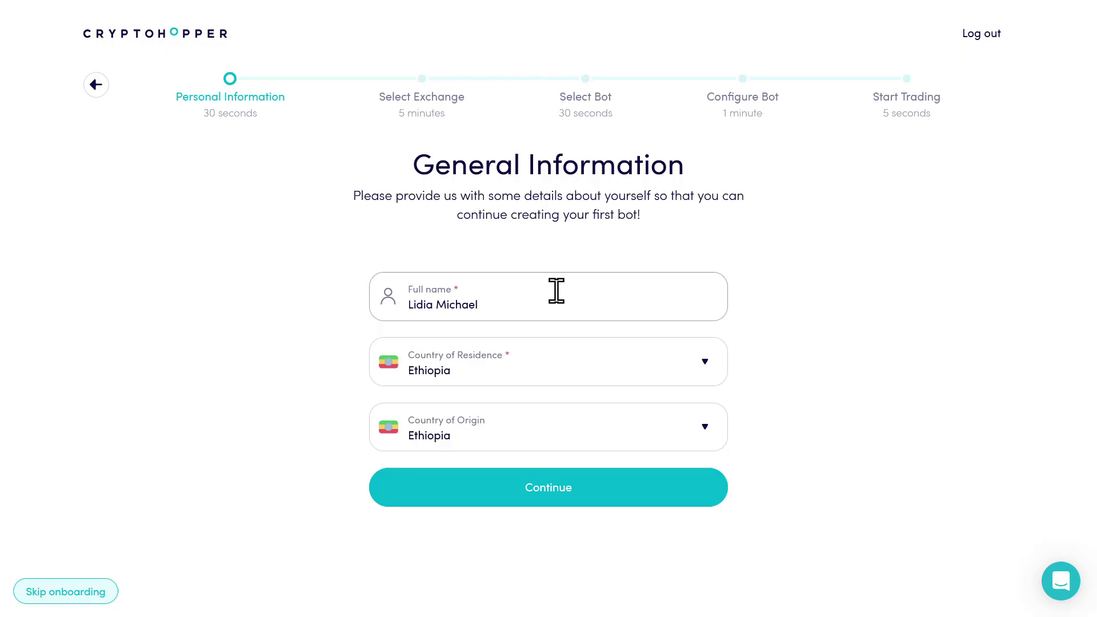
{"action": "left_click", "coordinate": [535, 496]}
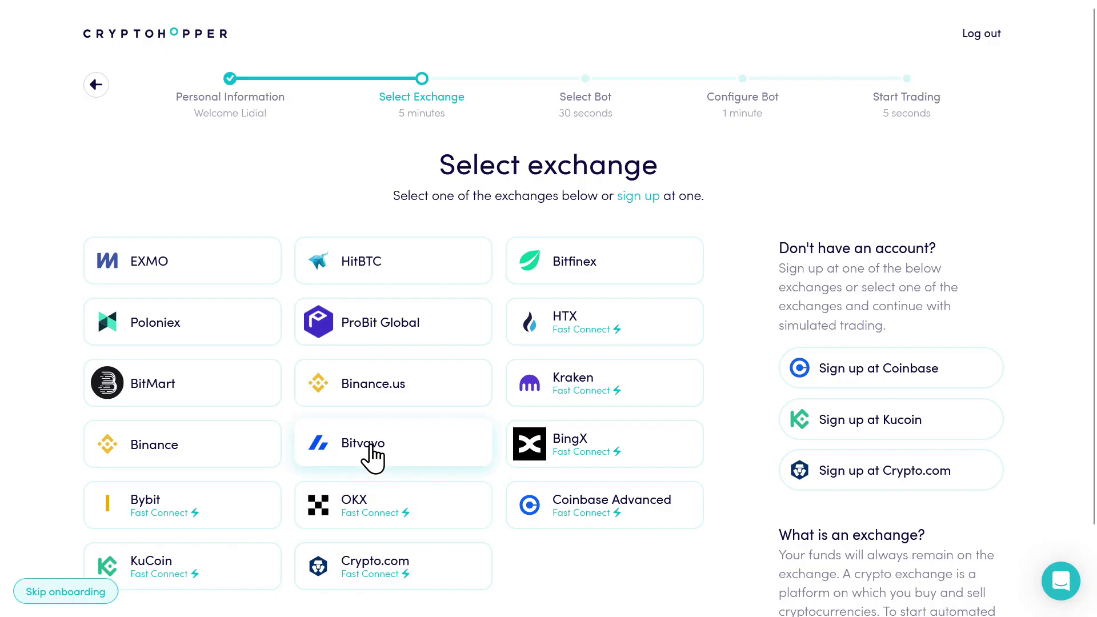
Browse the exchange cards and select Binance as the exchange.
{"action": "scroll", "coordinate": [371, 446], "scroll_direction": "down", "scroll_amount": 1}
{"action": "scroll", "coordinate": [371, 446], "scroll_direction": "down", "scroll_amount": 1}
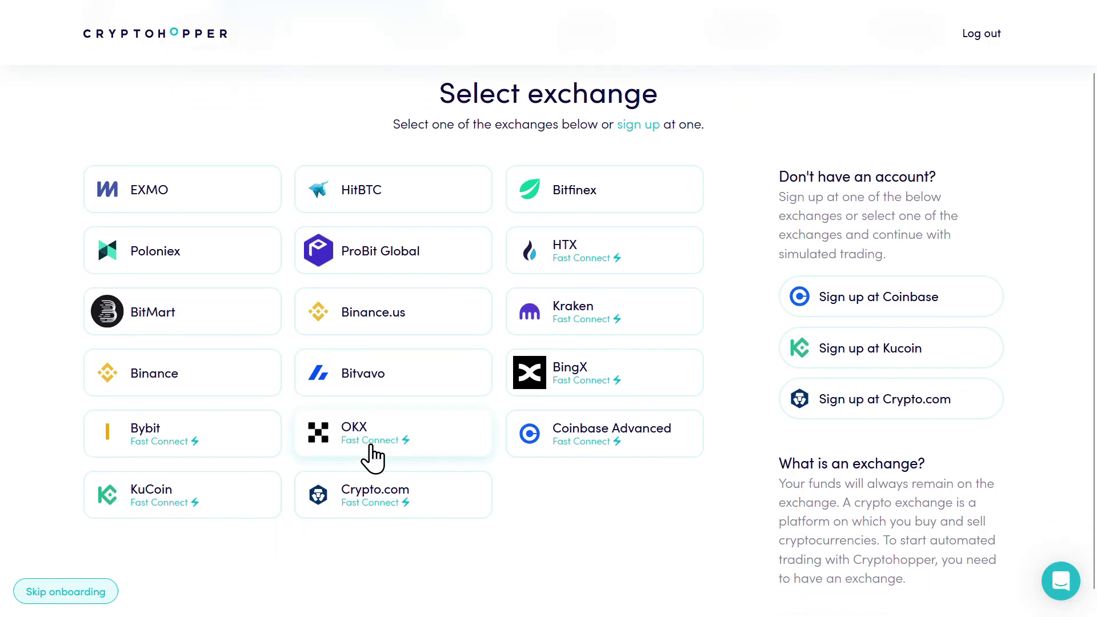
{"action": "scroll", "coordinate": [372, 457], "scroll_direction": "up", "scroll_amount": 2}
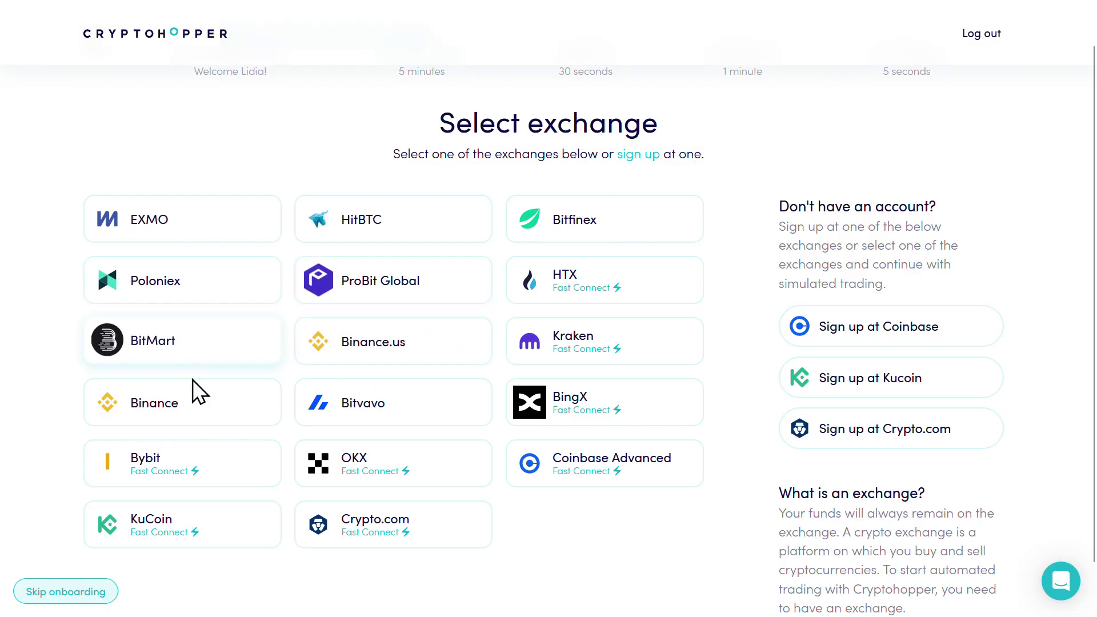
{"action": "left_click", "coordinate": [197, 407]}
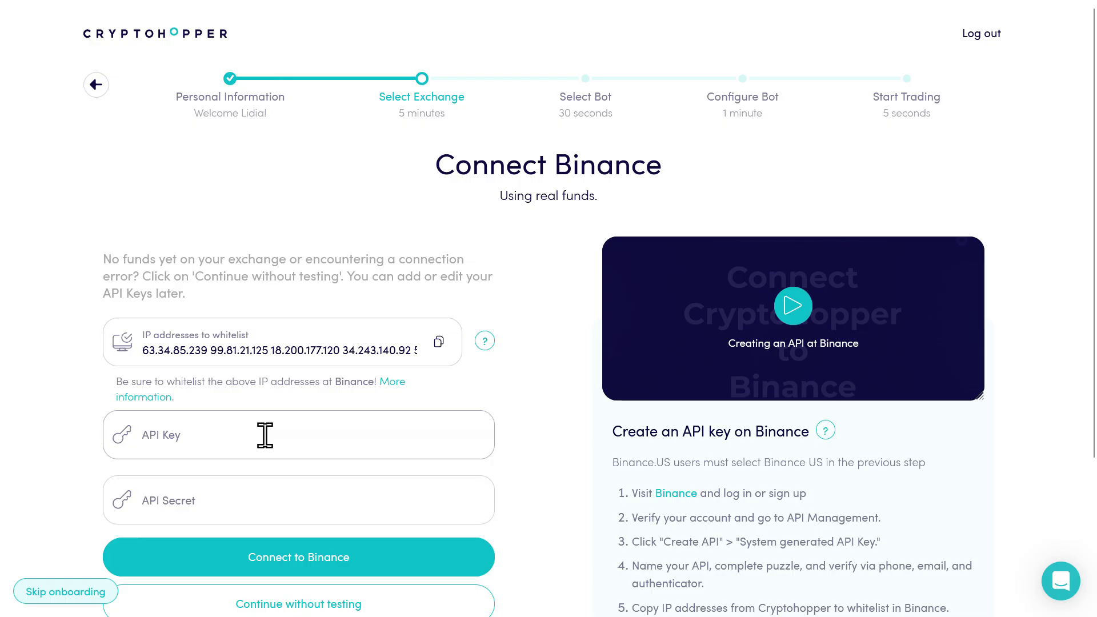
Switch the Binance setup to paper trading with simulated funds and confirm the switch.
{"action": "scroll", "coordinate": [265, 435], "scroll_direction": "down", "scroll_amount": 3}
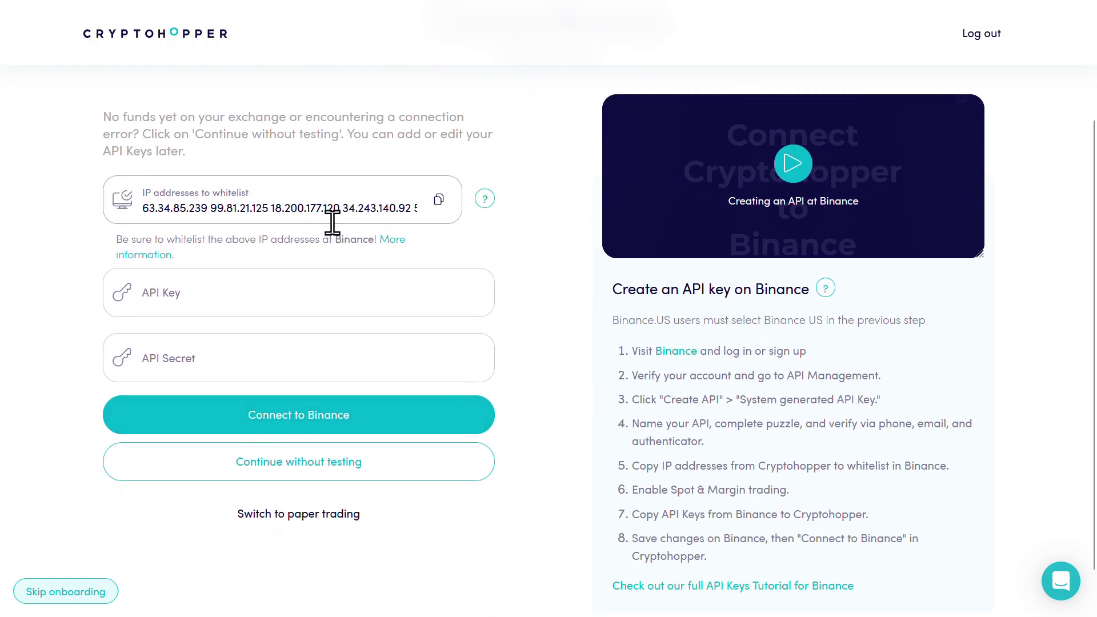
{"action": "scroll", "coordinate": [331, 221], "scroll_direction": "up", "scroll_amount": 2}
{"action": "scroll", "coordinate": [332, 222], "scroll_direction": "up", "scroll_amount": 2}
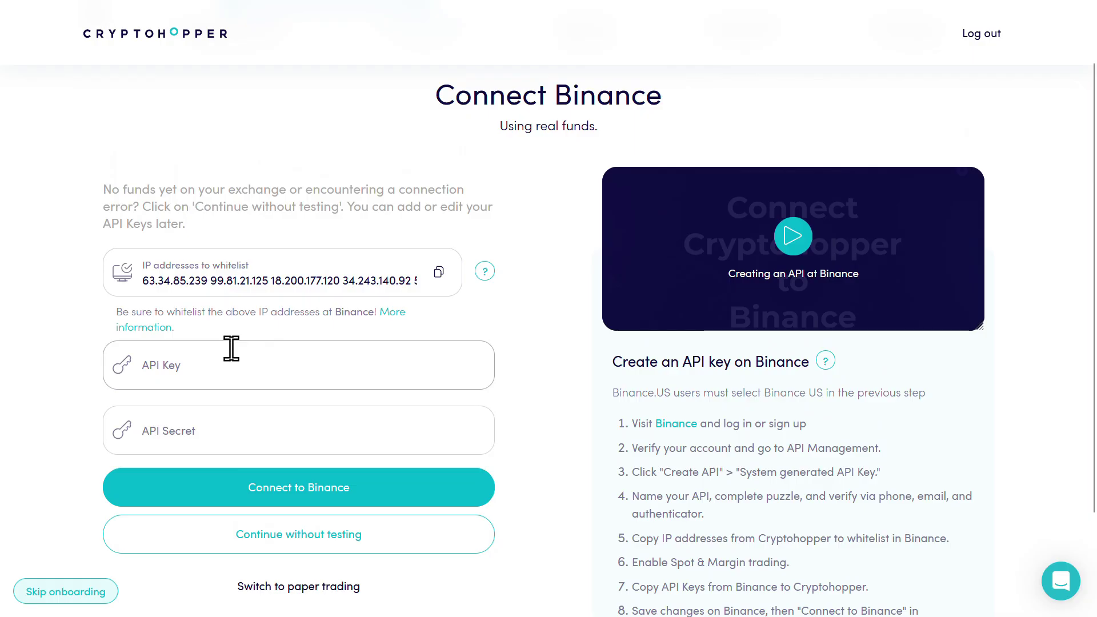
{"action": "scroll", "coordinate": [231, 348], "scroll_direction": "up", "scroll_amount": 2}
{"action": "scroll", "coordinate": [231, 349], "scroll_direction": "down", "scroll_amount": 3}
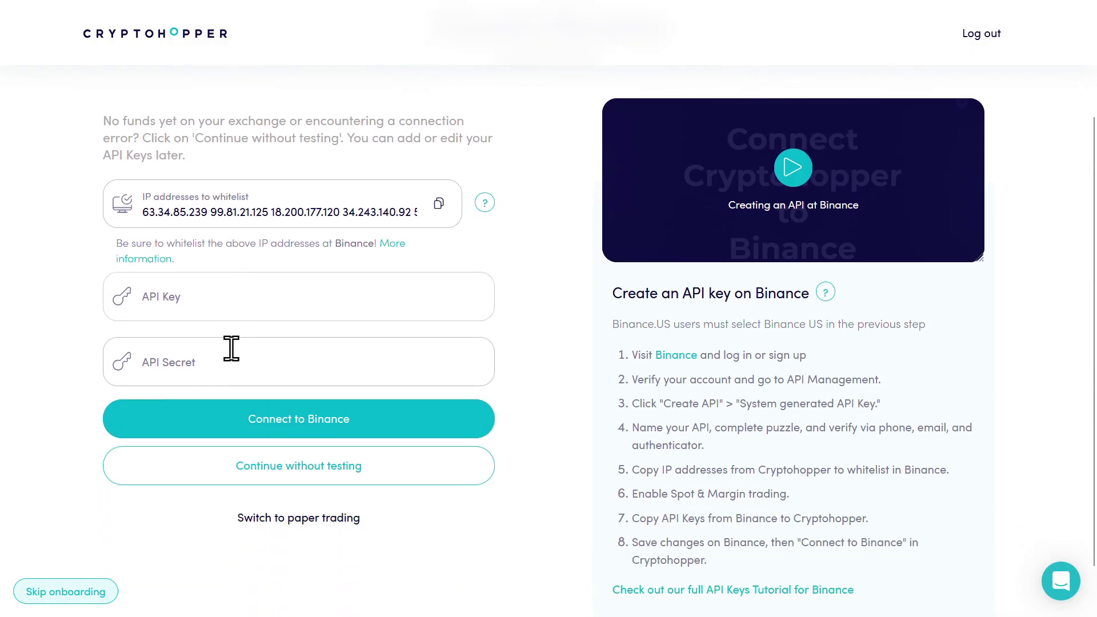
{"action": "scroll", "coordinate": [232, 349], "scroll_direction": "down", "scroll_amount": 1}
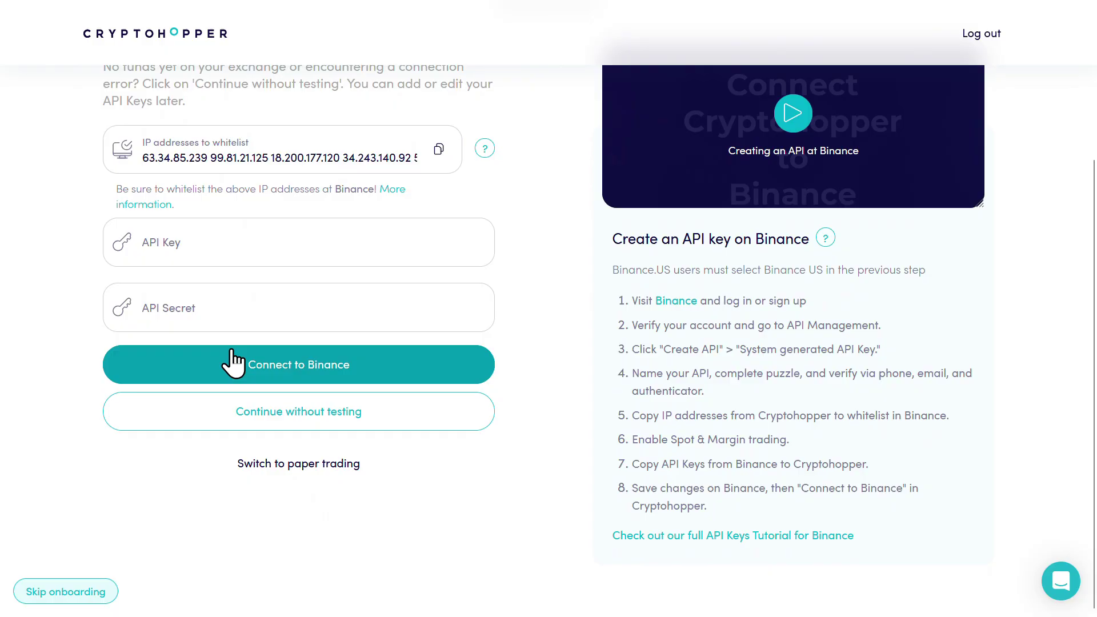
{"action": "scroll", "coordinate": [231, 354], "scroll_direction": "up", "scroll_amount": 2}
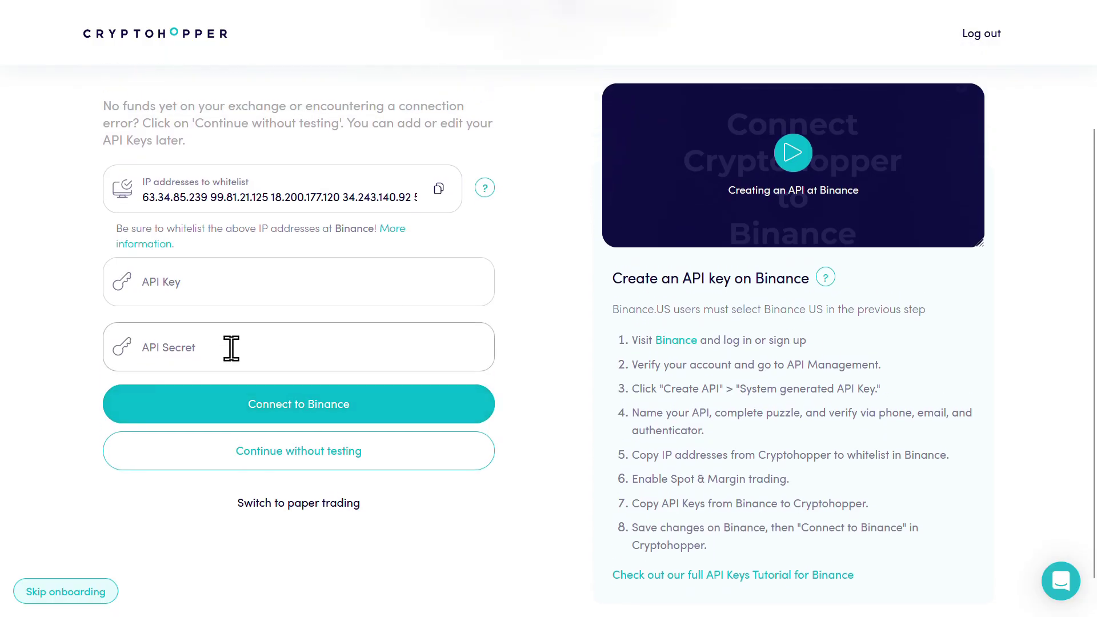
{"action": "scroll", "coordinate": [231, 348], "scroll_direction": "up", "scroll_amount": 2}
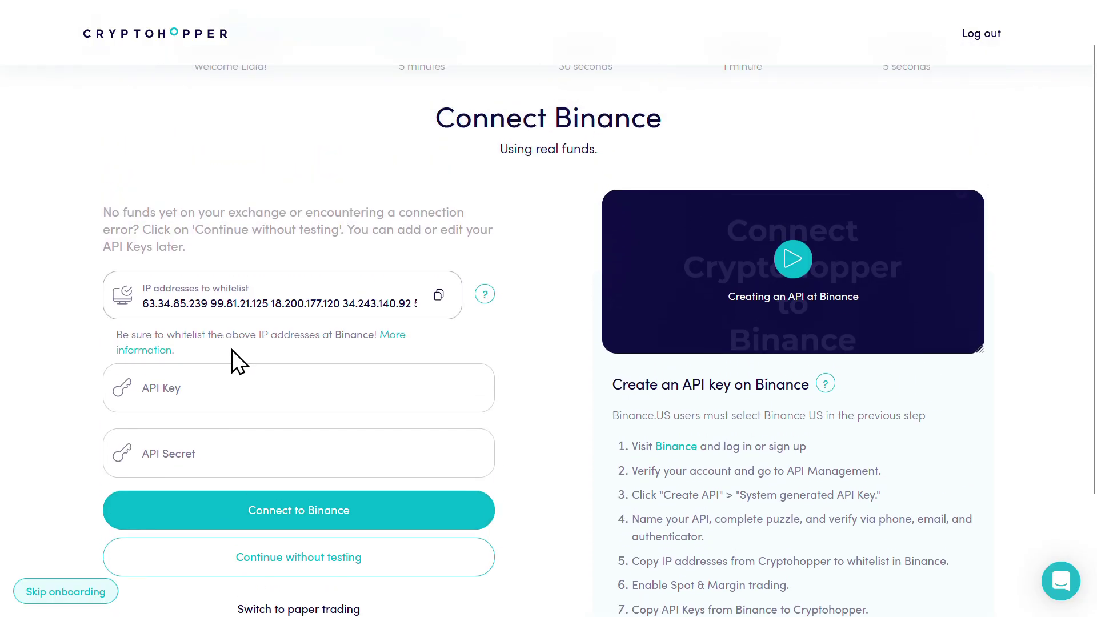
{"action": "scroll", "coordinate": [328, 271], "scroll_direction": "up", "scroll_amount": 1}
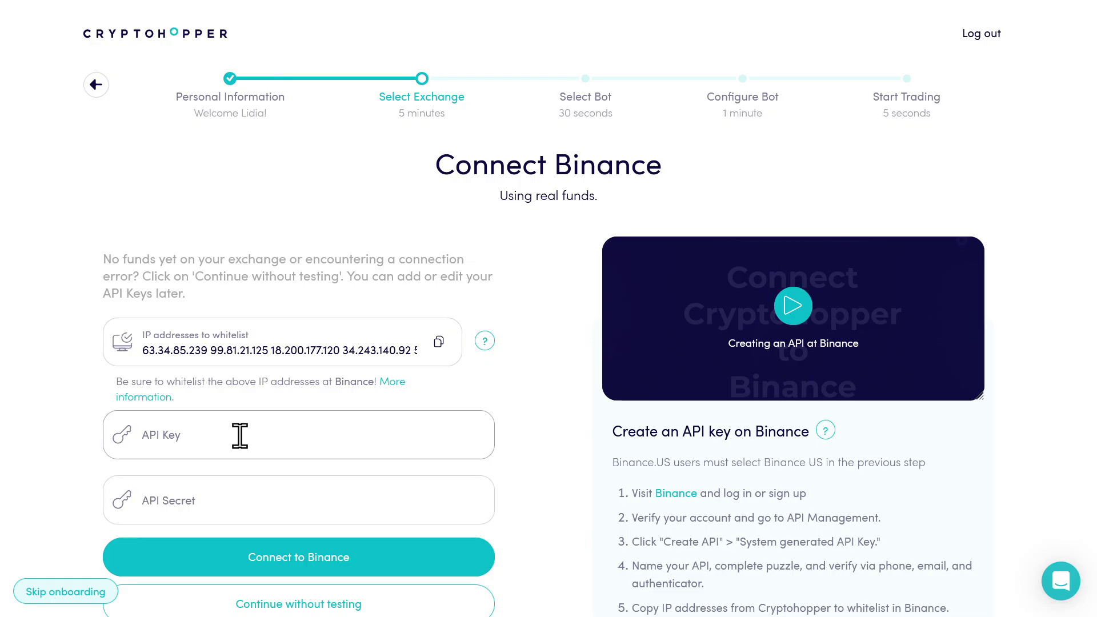
{"action": "scroll", "coordinate": [240, 435], "scroll_direction": "down", "scroll_amount": 1}
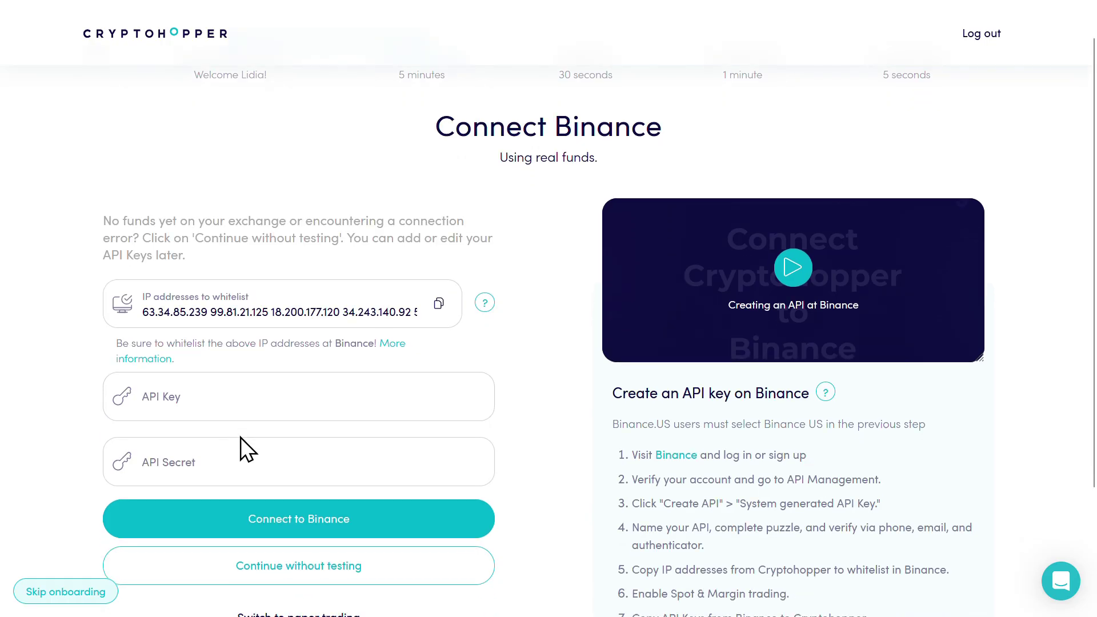
{"action": "scroll", "coordinate": [241, 437], "scroll_direction": "down", "scroll_amount": 1}
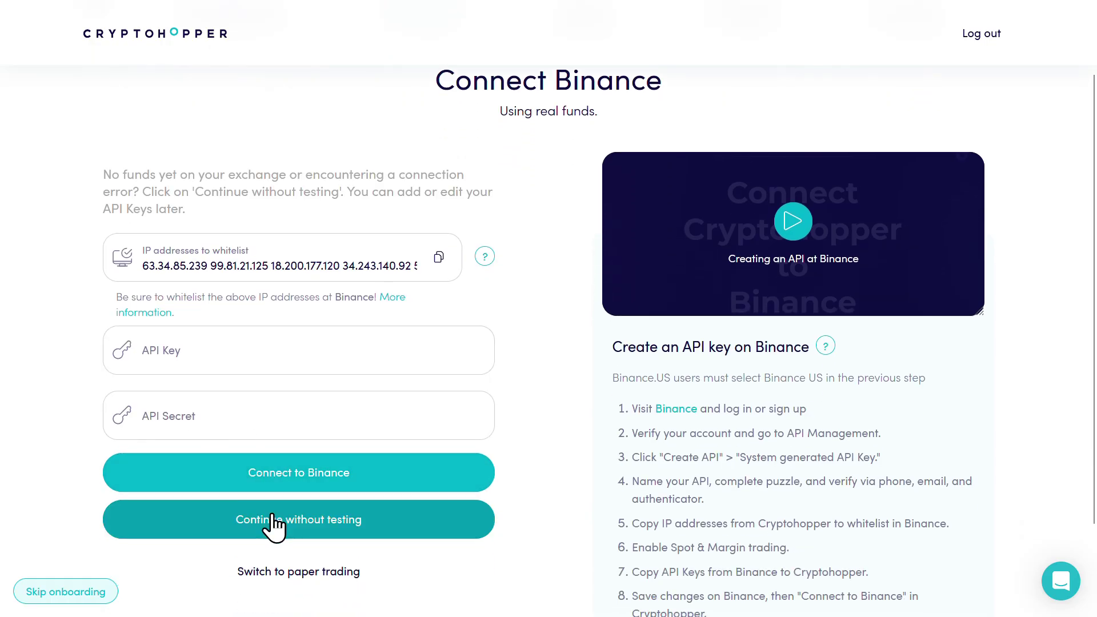
{"action": "scroll", "coordinate": [274, 523], "scroll_direction": "down", "scroll_amount": 1}
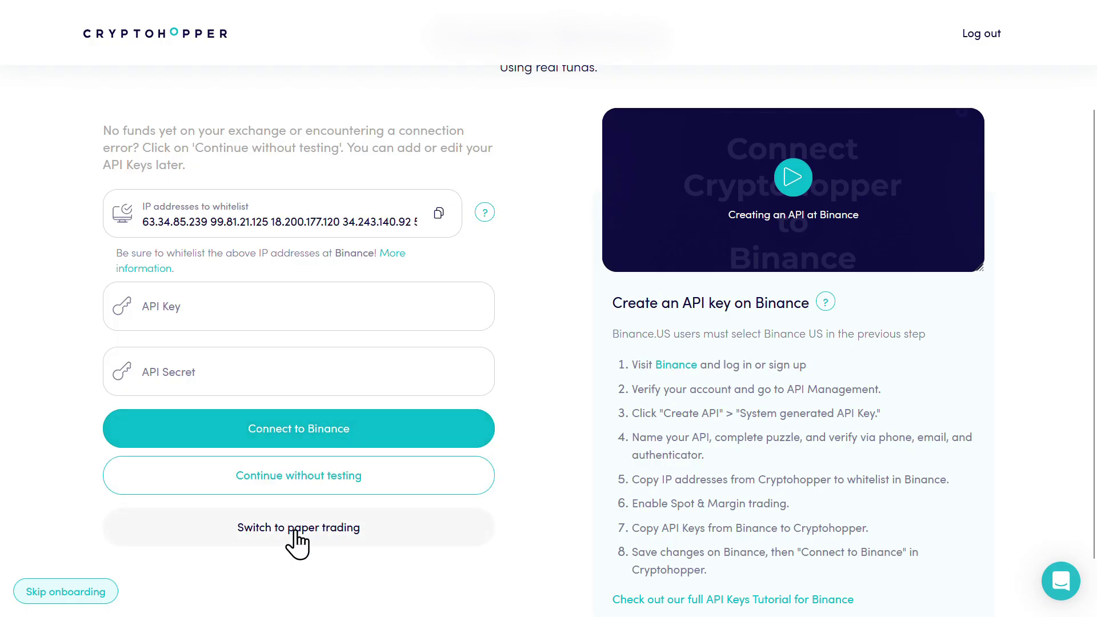
{"action": "scroll", "coordinate": [296, 545], "scroll_direction": "down", "scroll_amount": 1}
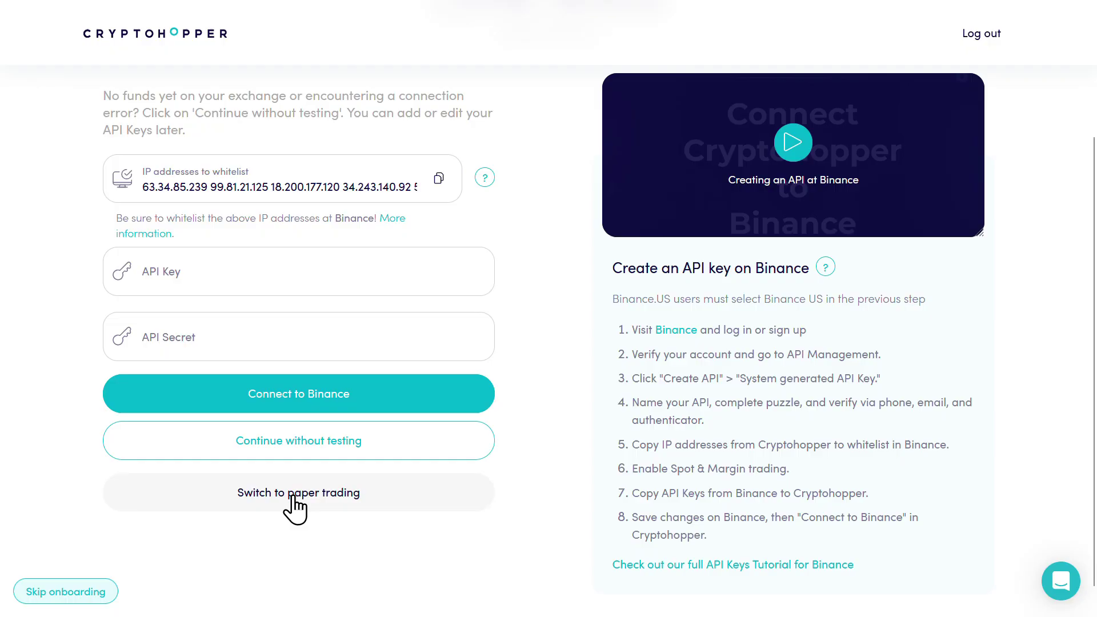
{"action": "scroll", "coordinate": [295, 500], "scroll_direction": "down", "scroll_amount": 1}
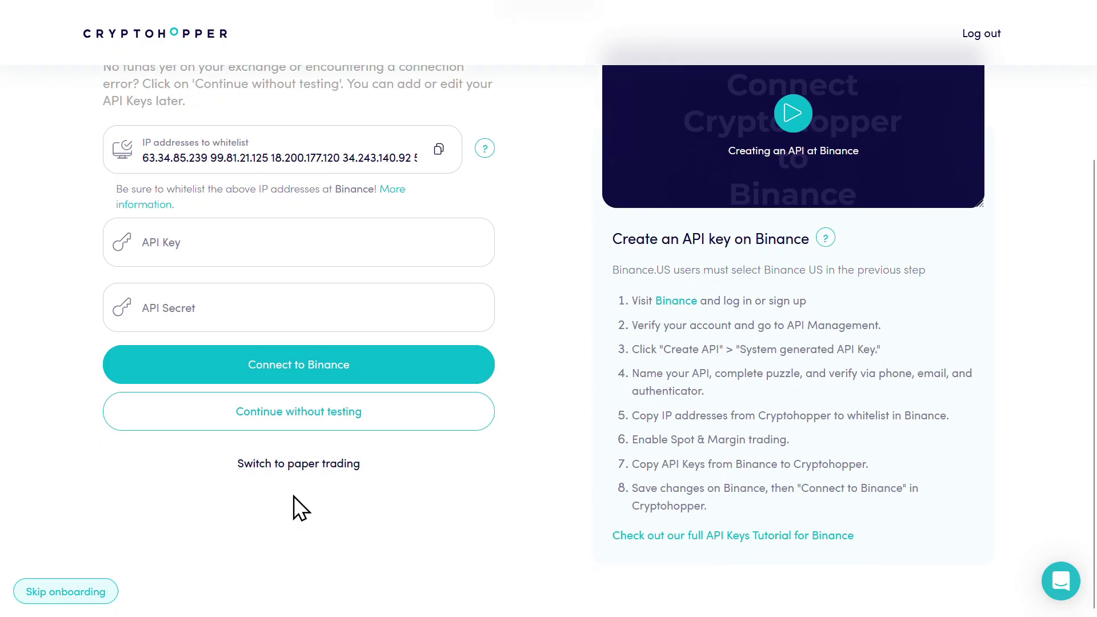
{"action": "left_click", "coordinate": [300, 462]}
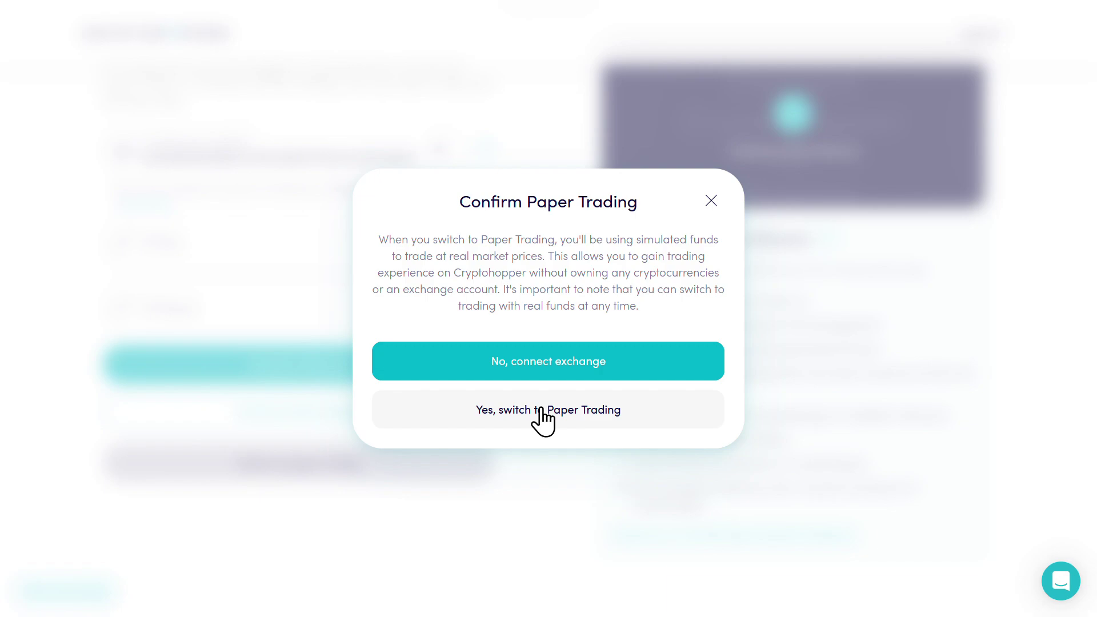
{"action": "left_click", "coordinate": [543, 408]}
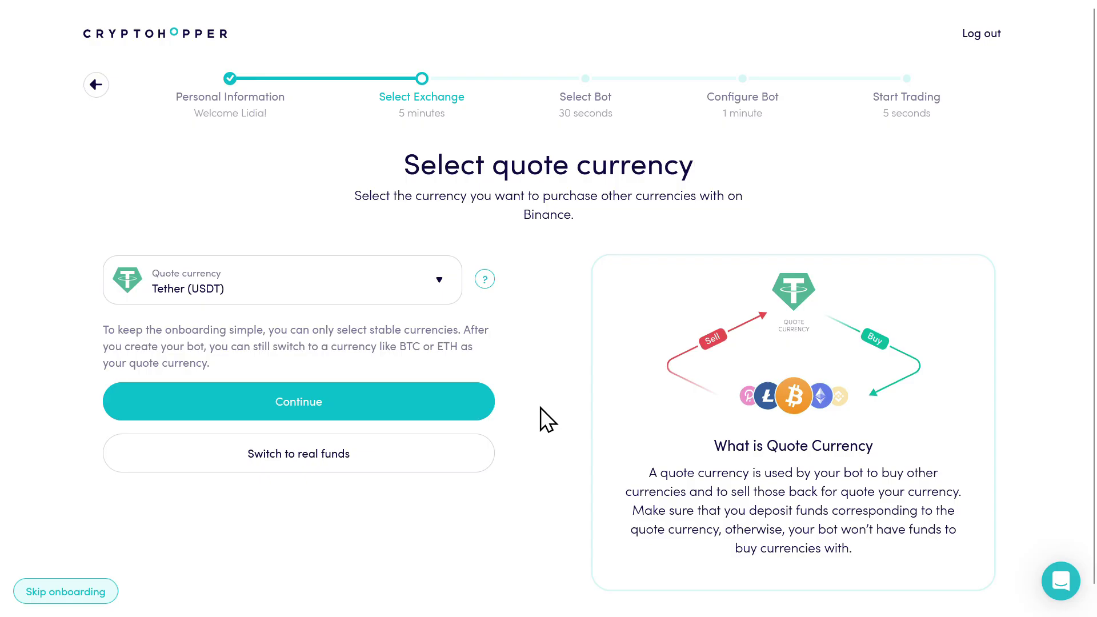
Keep Tether (USDT) as the quote currency and continue.
{"action": "left_click", "coordinate": [437, 281]}
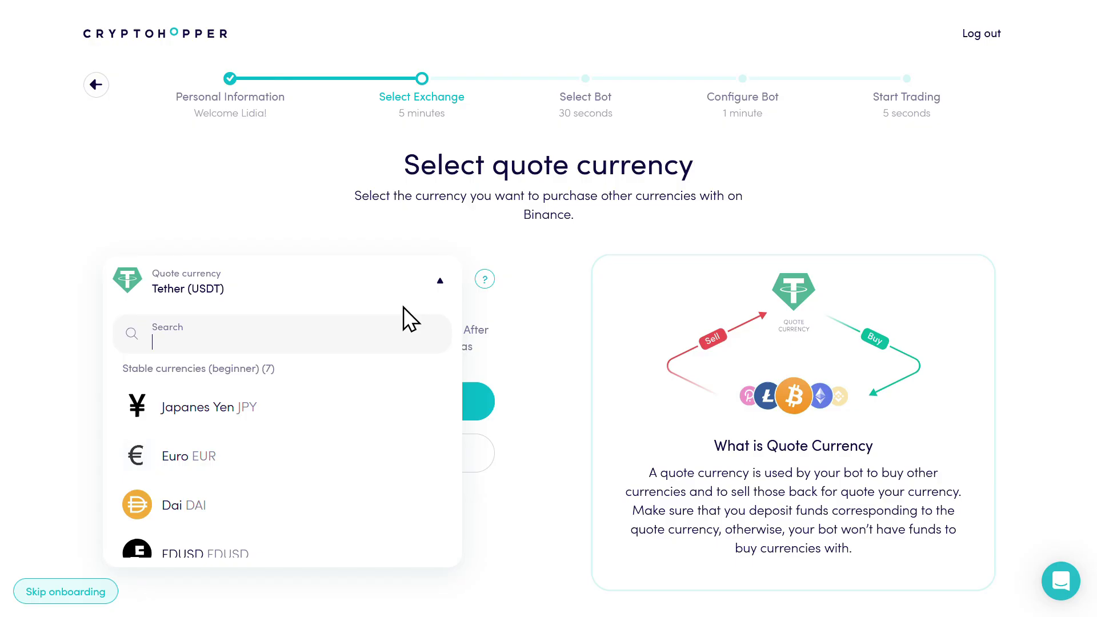
{"action": "scroll", "coordinate": [303, 440], "scroll_direction": "down", "scroll_amount": 3}
{"action": "scroll", "coordinate": [303, 440], "scroll_direction": "down", "scroll_amount": 3}
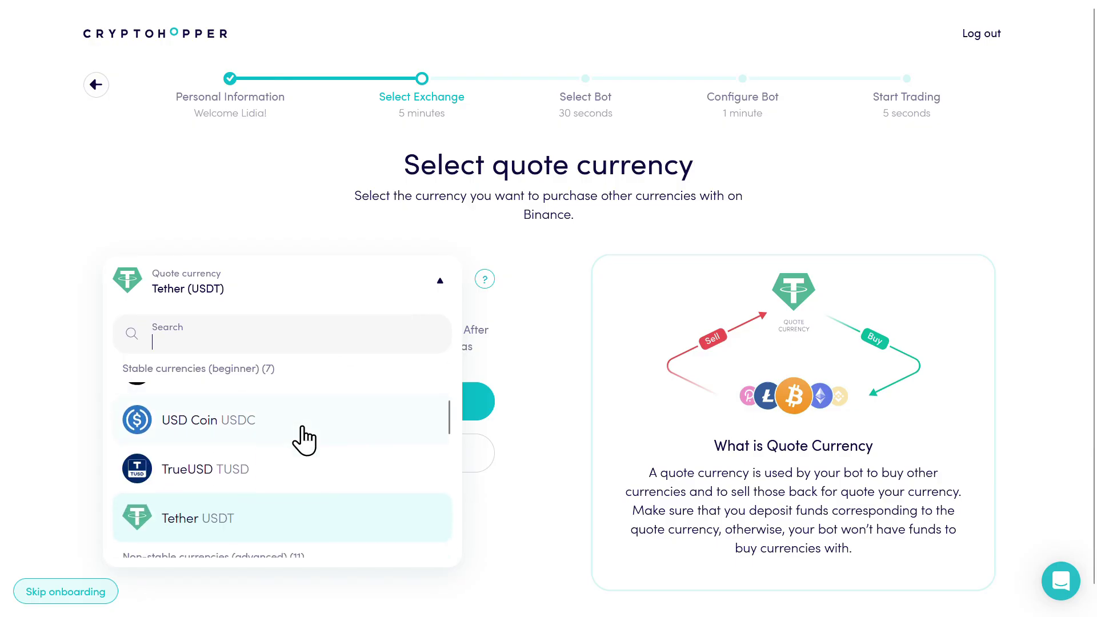
{"action": "scroll", "coordinate": [304, 440], "scroll_direction": "down", "scroll_amount": 1}
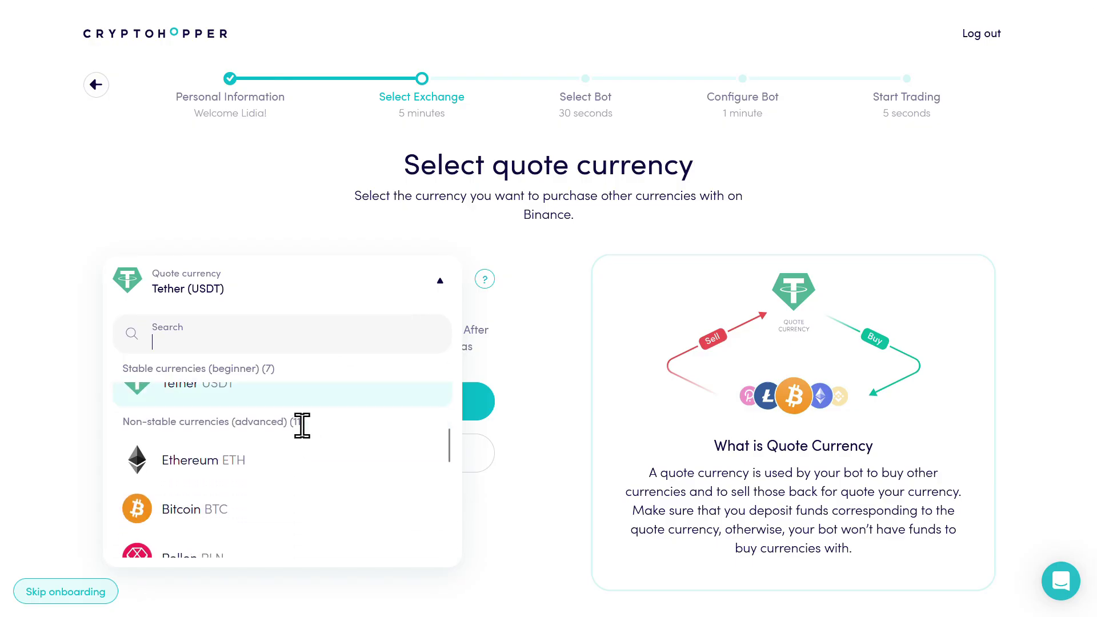
{"action": "scroll", "coordinate": [301, 425], "scroll_direction": "up", "scroll_amount": 2}
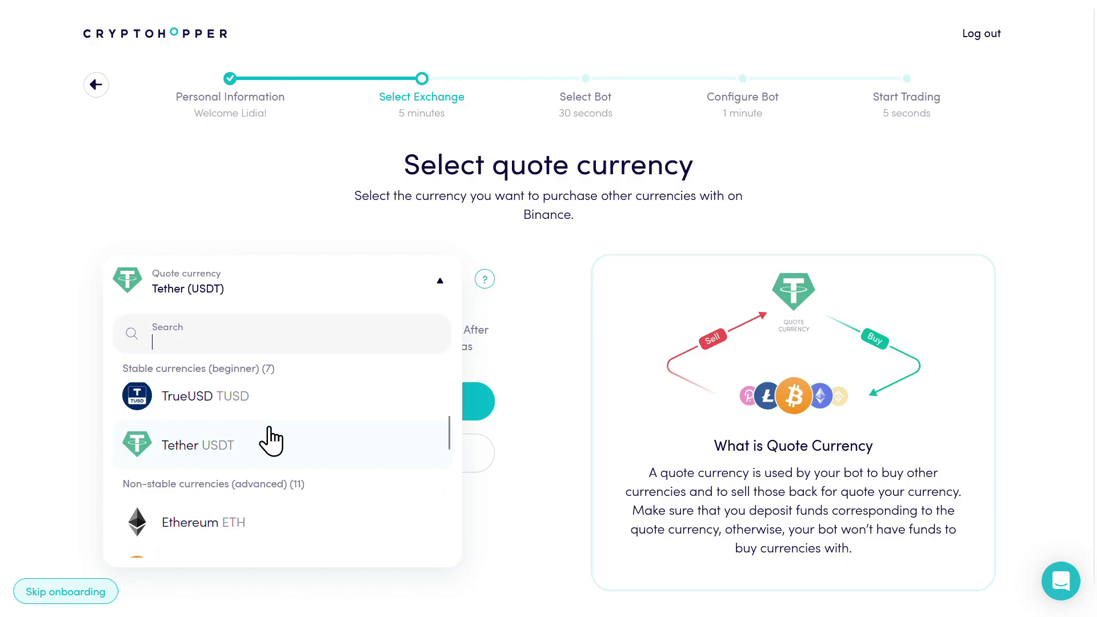
{"action": "left_click", "coordinate": [244, 451]}
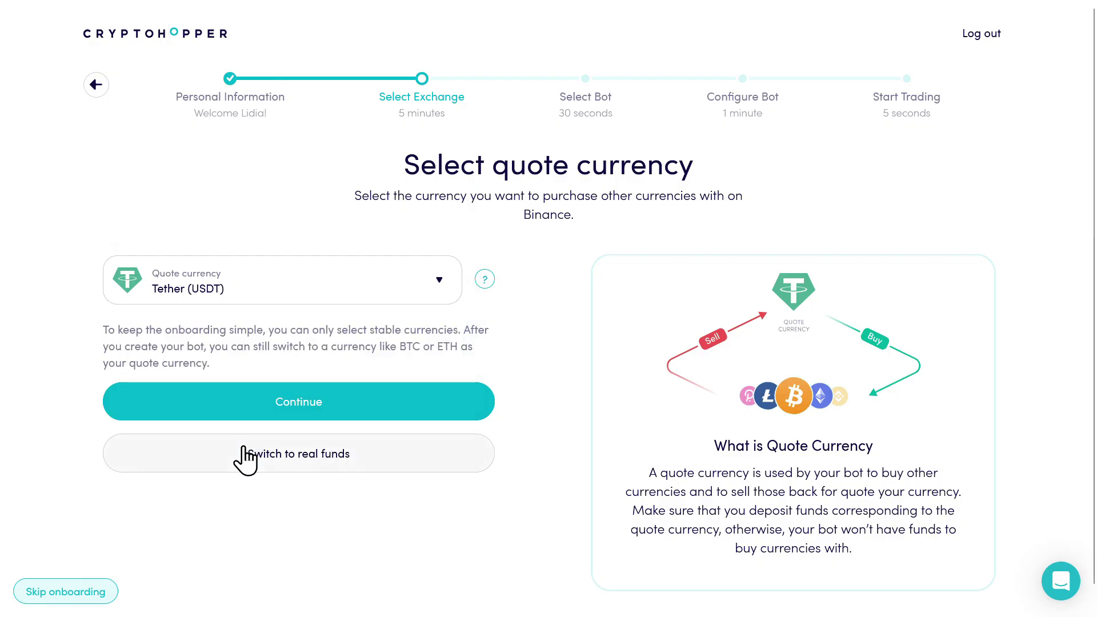
{"action": "left_click", "coordinate": [308, 400]}
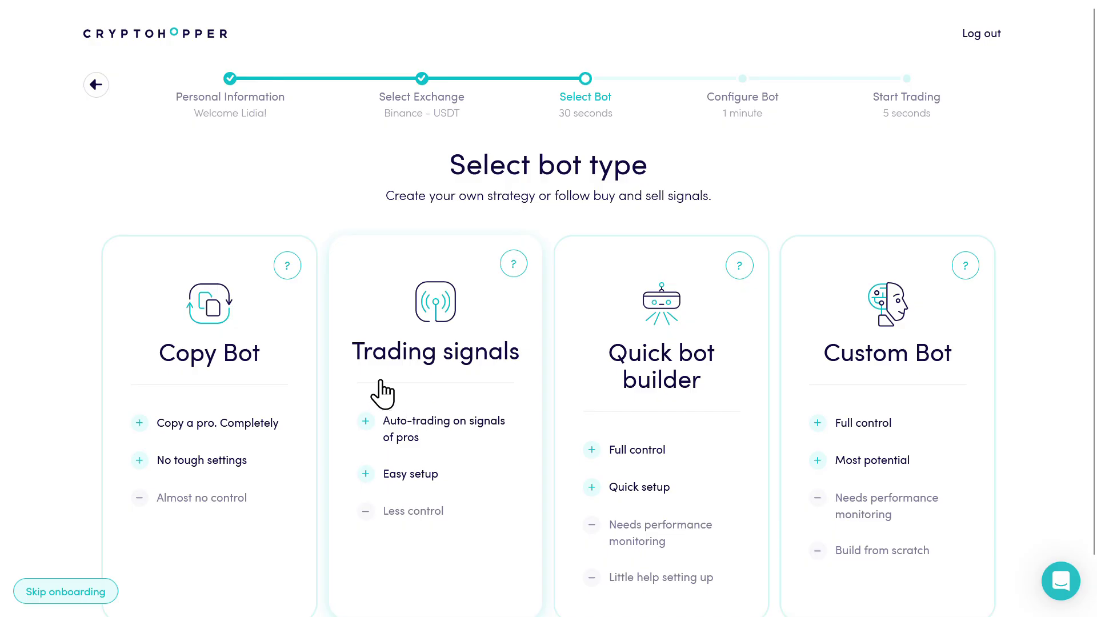
Choose the Trading signals bot type and subscribe to the Tapoleon Free signaller.
{"action": "left_click", "coordinate": [432, 339]}
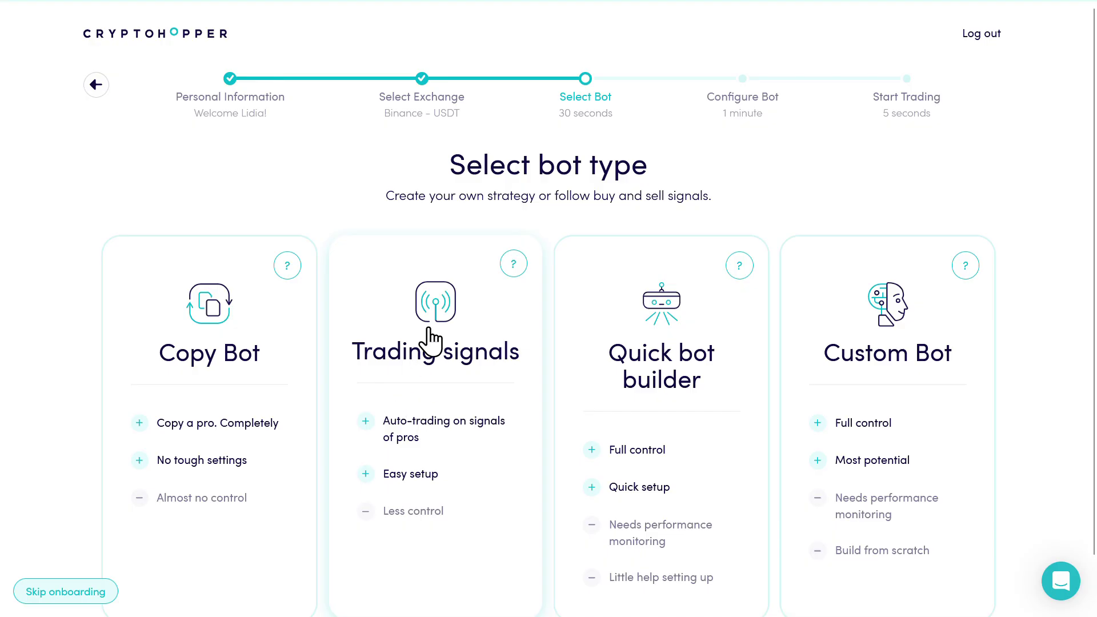
{"action": "scroll", "coordinate": [432, 339], "scroll_direction": "down", "scroll_amount": 3}
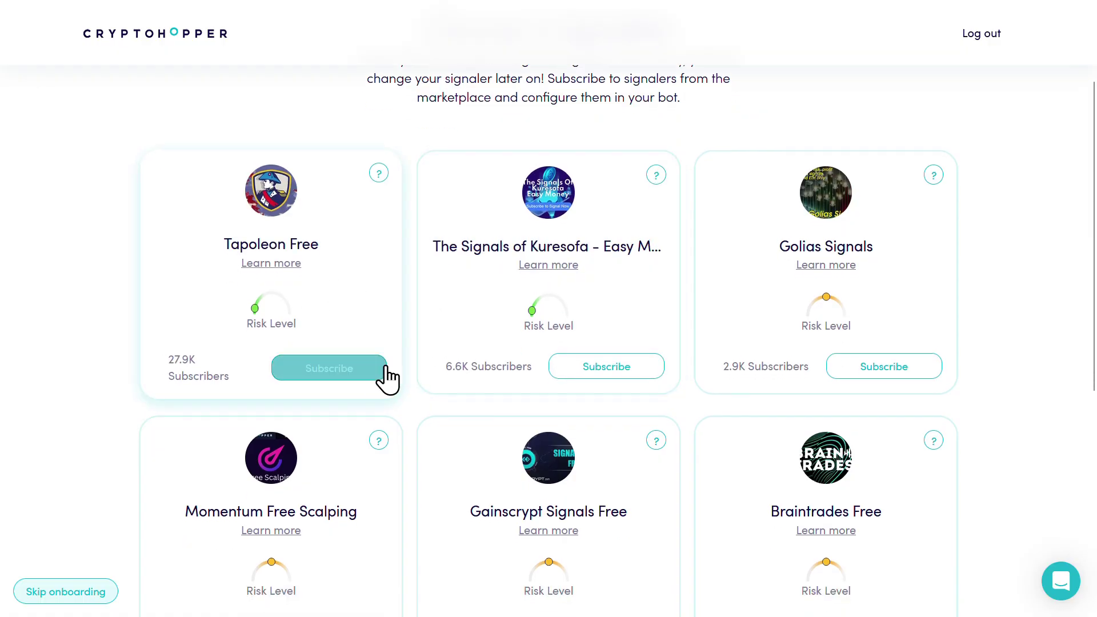
{"action": "left_click", "coordinate": [341, 365]}
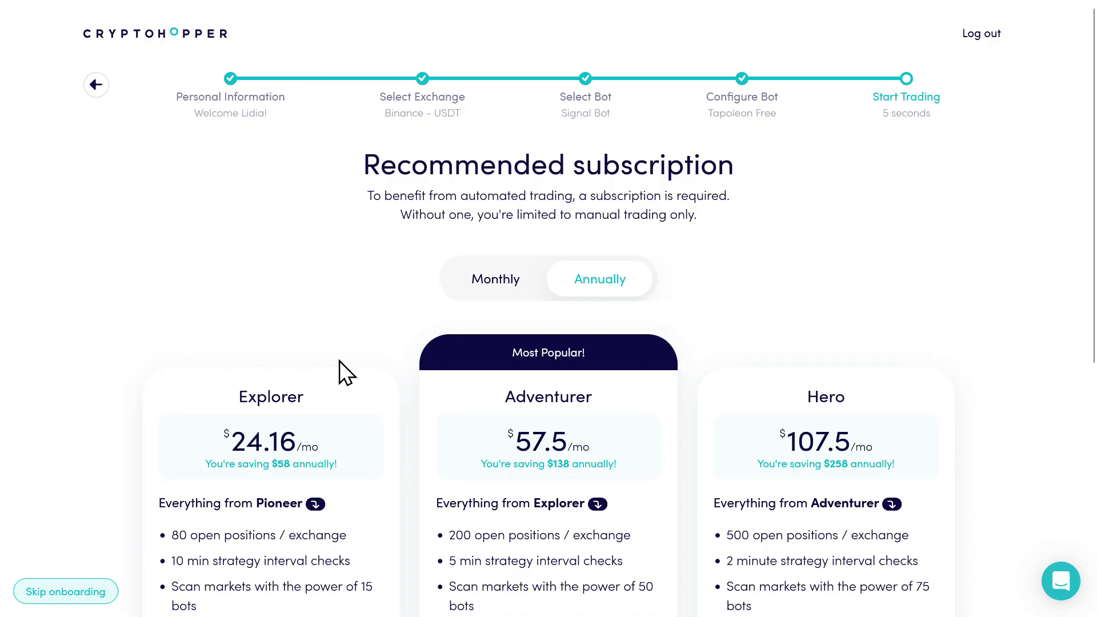
Skip the paid subscription plans and start trading manually.
{"action": "scroll", "coordinate": [468, 429], "scroll_direction": "down", "scroll_amount": 1}
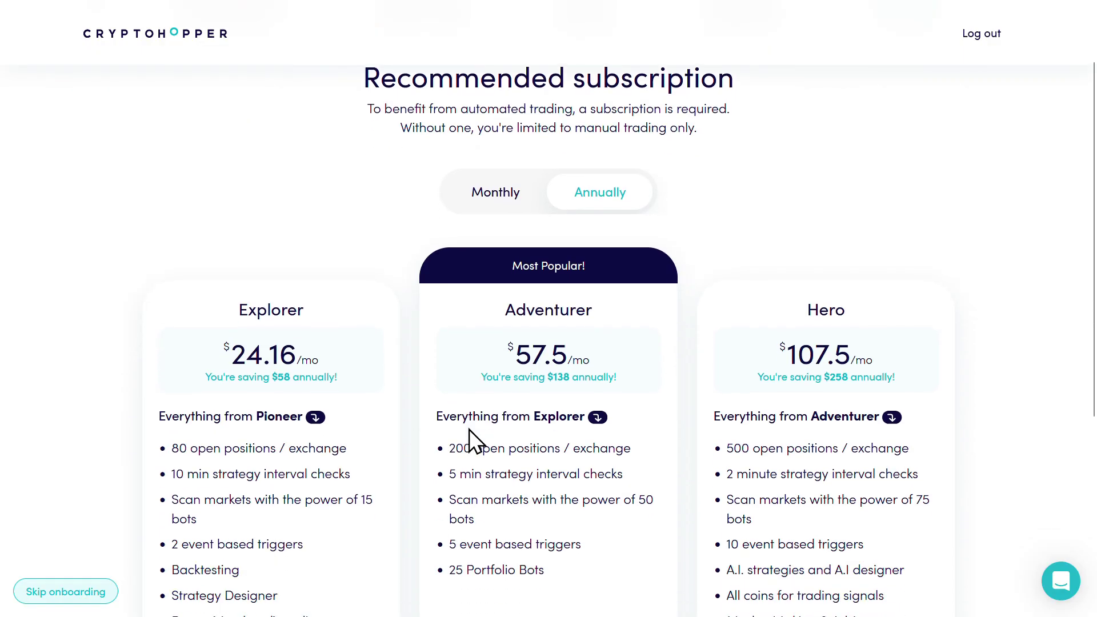
{"action": "scroll", "coordinate": [468, 429], "scroll_direction": "down", "scroll_amount": 2}
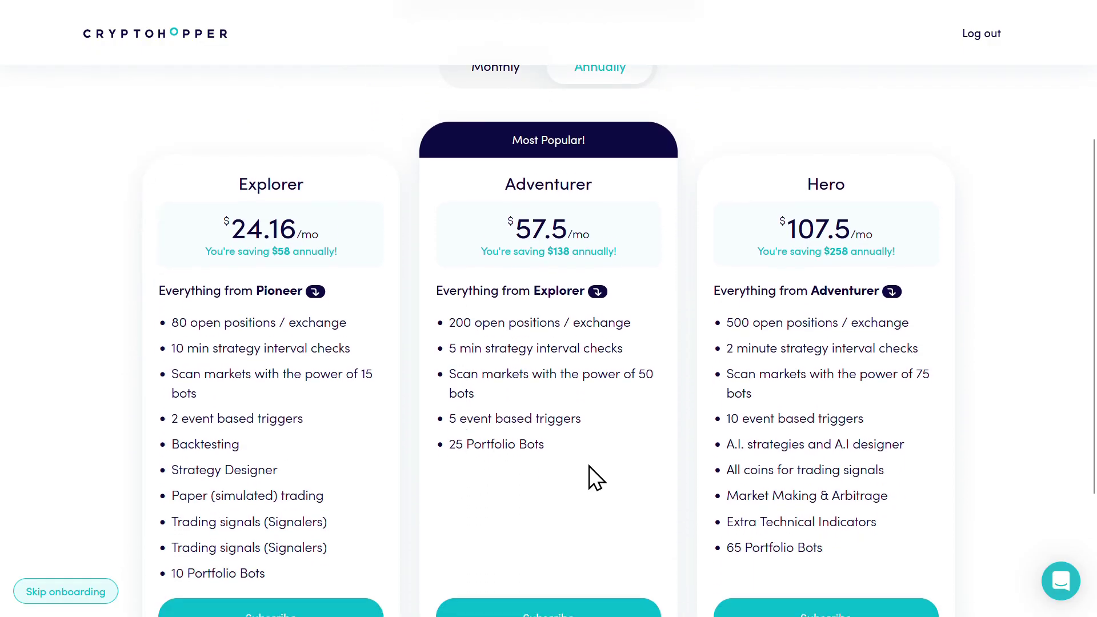
{"action": "scroll", "coordinate": [553, 483], "scroll_direction": "down", "scroll_amount": 3}
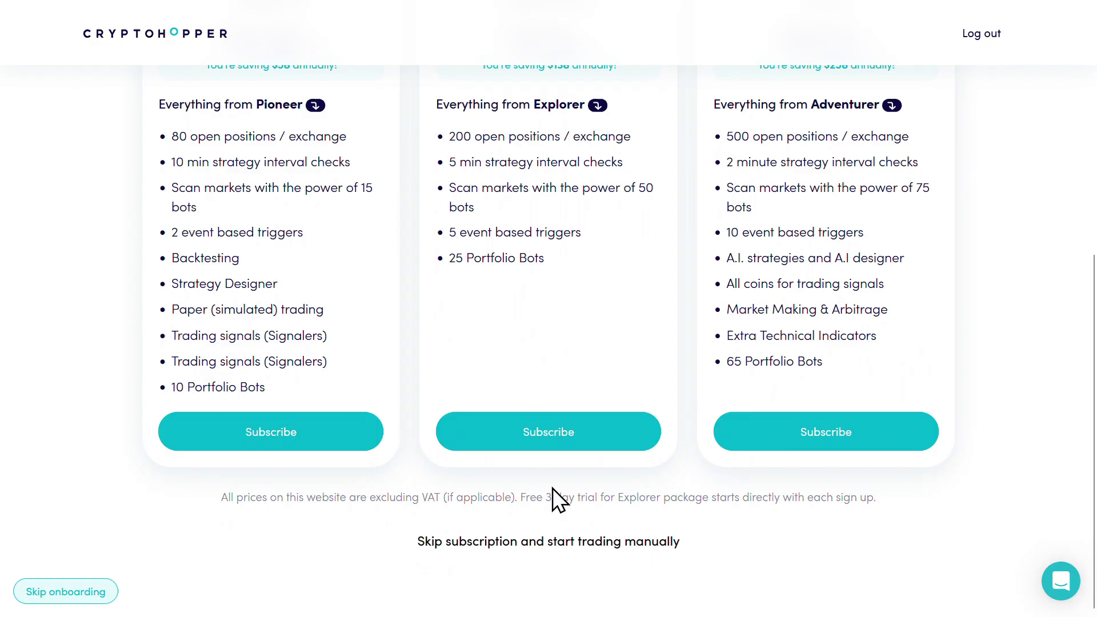
{"action": "left_click", "coordinate": [549, 543]}
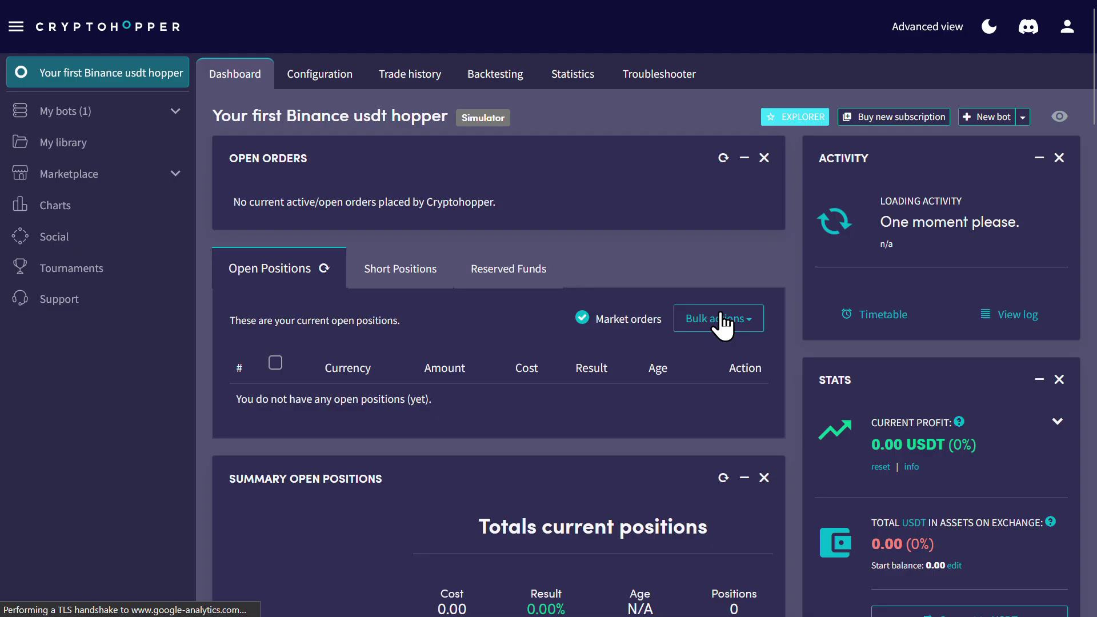
Open the Configuration of 'Your first Binance usdt hopper' from the dashboard.
{"action": "left_click", "coordinate": [988, 27]}
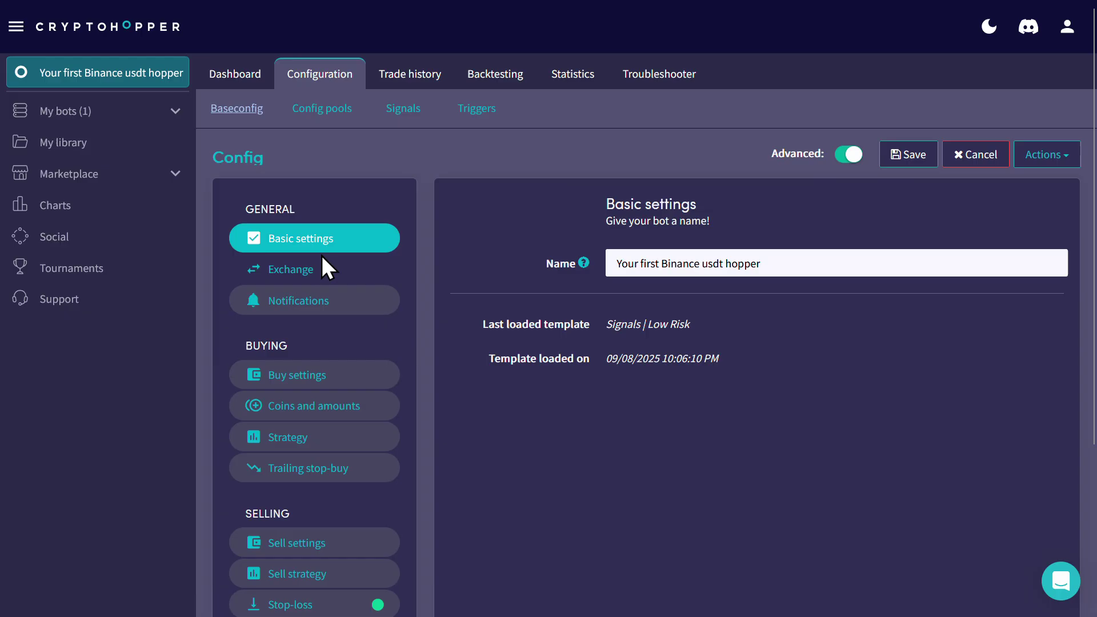
{"action": "left_click", "coordinate": [361, 285]}
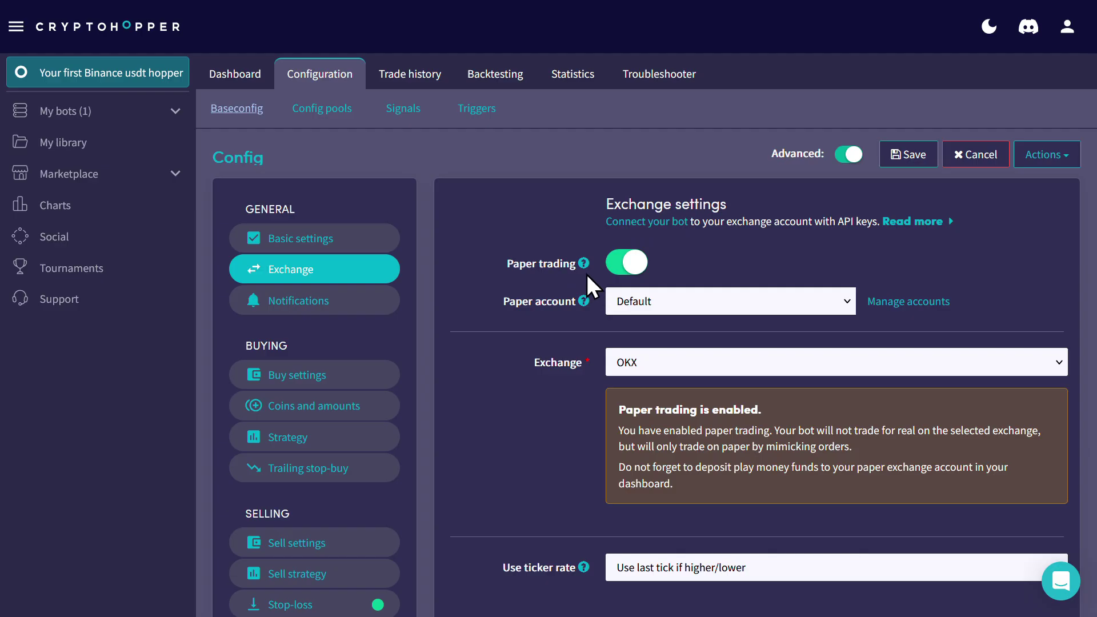
{"action": "left_click", "coordinate": [330, 236]}
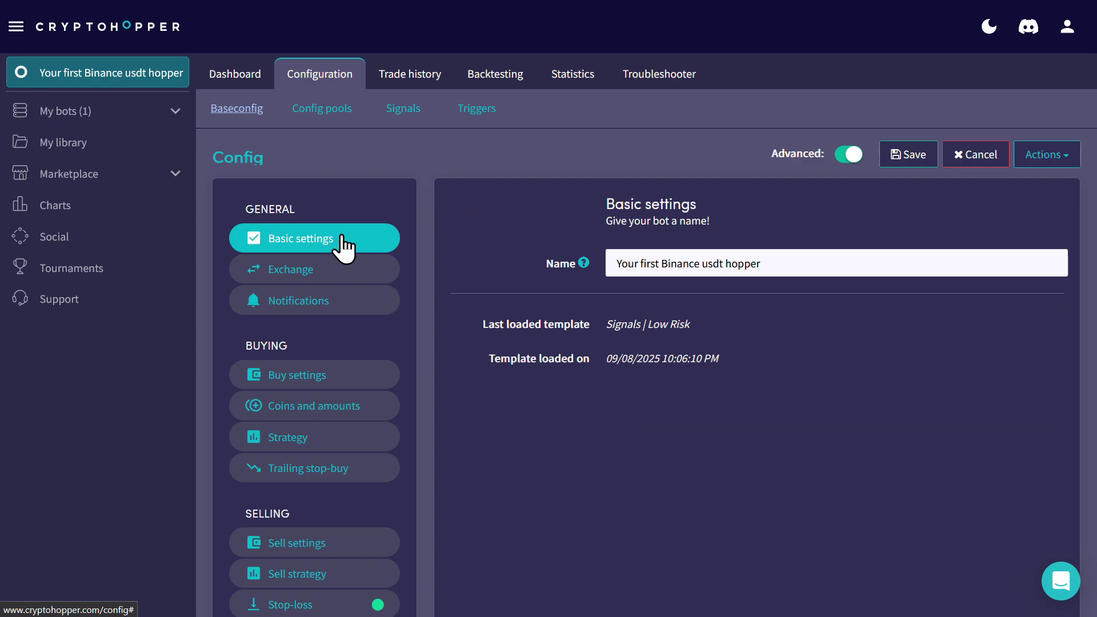
Rename the bot to 'test hopper', dismiss the browser prompts, and go to Coins and amounts.
{"action": "left_click_drag", "start_coordinate": [784, 260], "coordinate": [565, 271]}
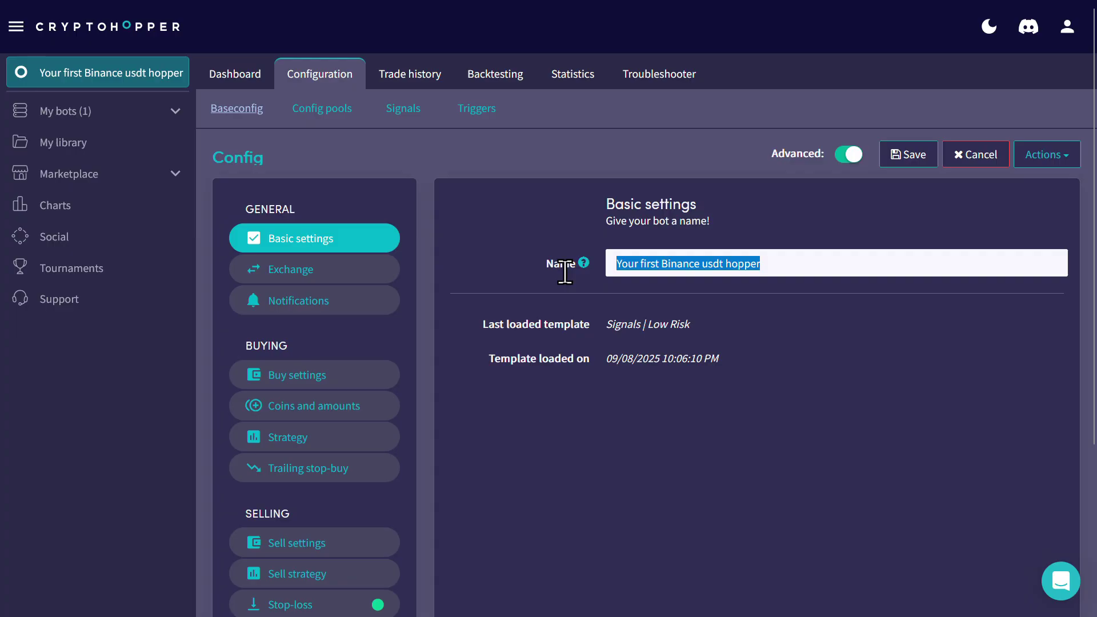
{"action": "type", "text": "test h"}
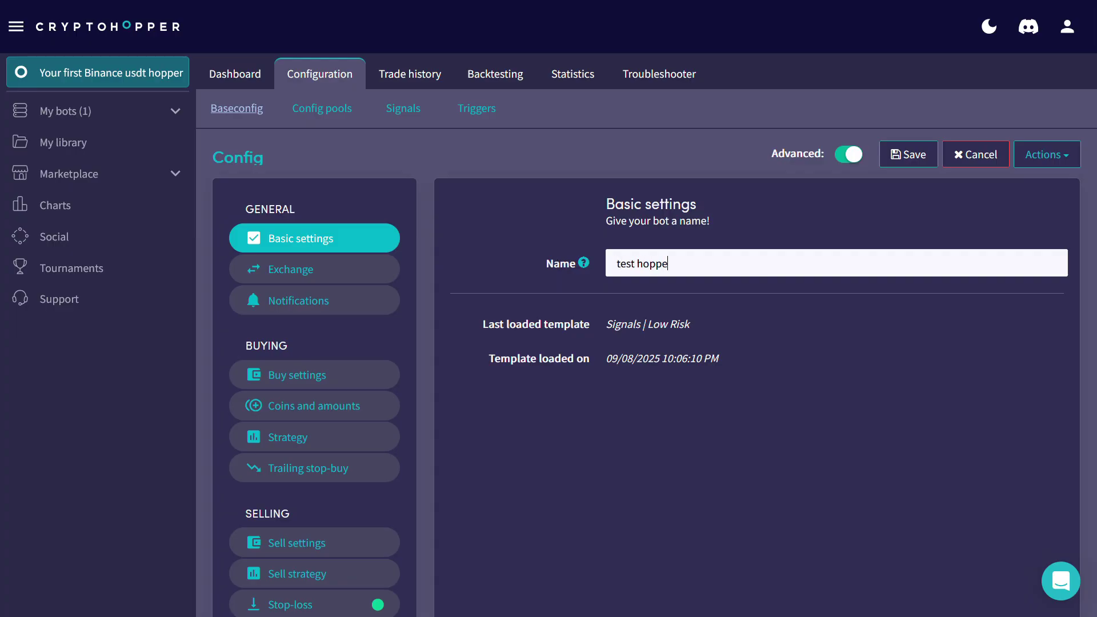
{"action": "key", "text": "F5"}
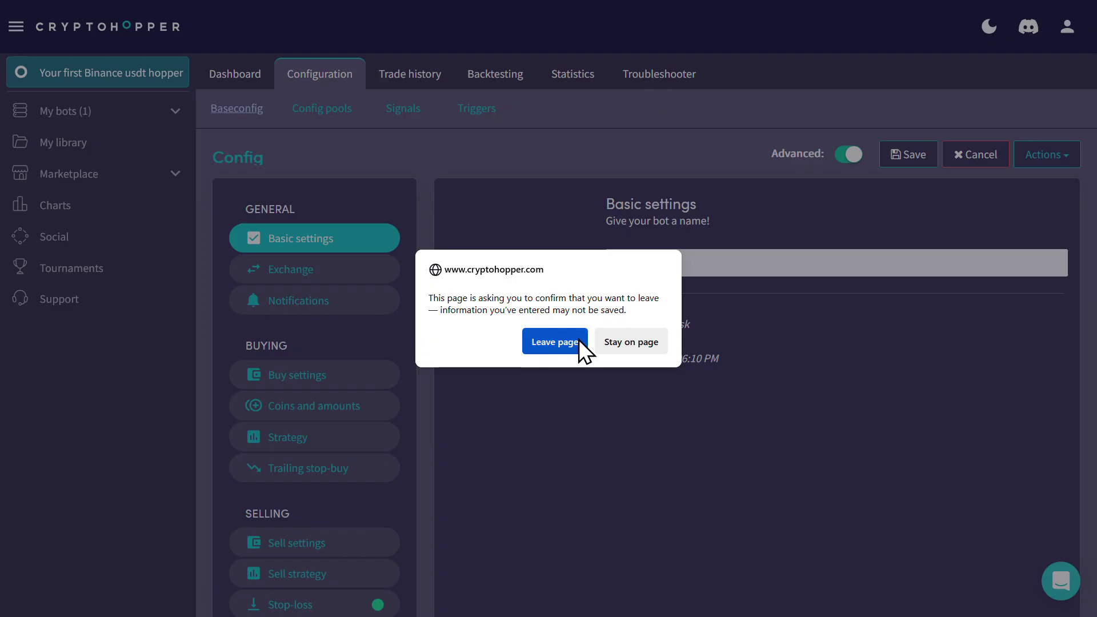
{"action": "left_click", "coordinate": [610, 342]}
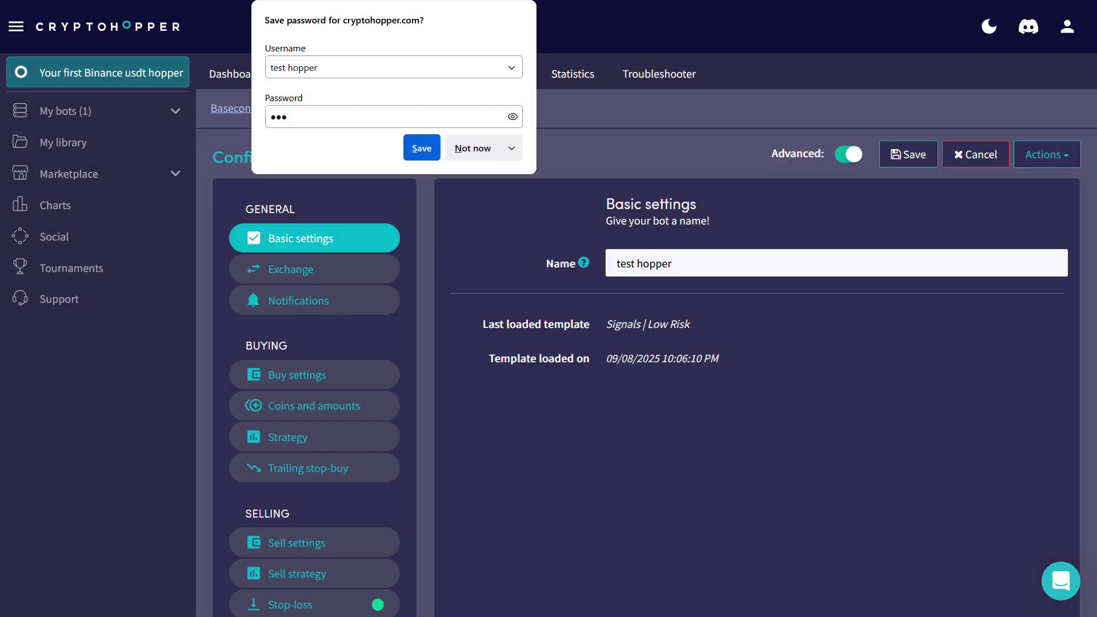
{"action": "left_click", "coordinate": [471, 150]}
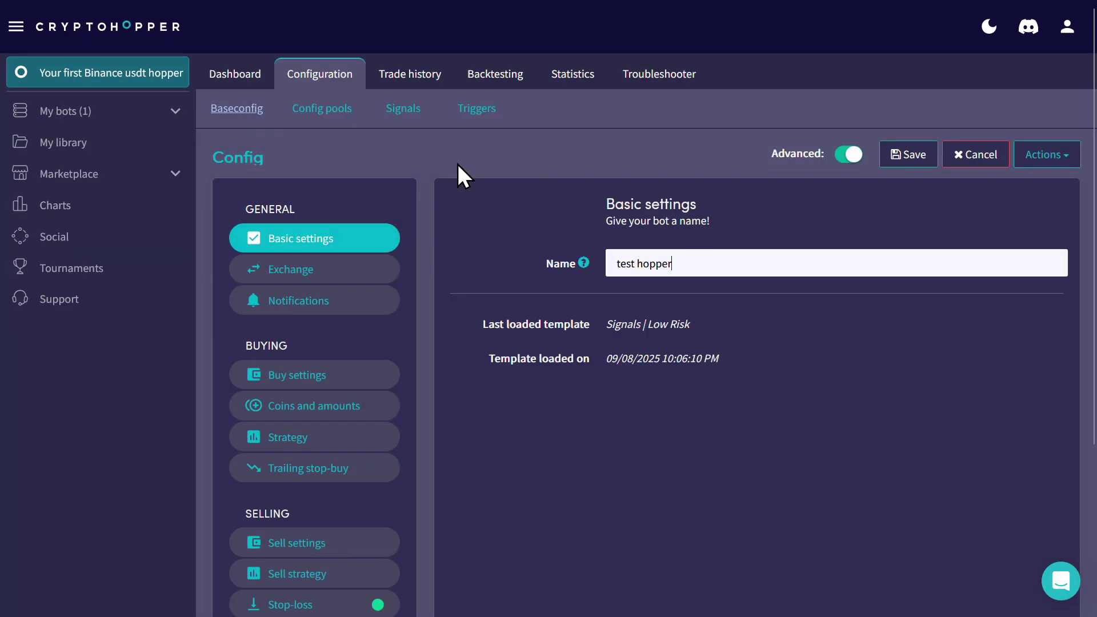
{"action": "left_click", "coordinate": [295, 302]}
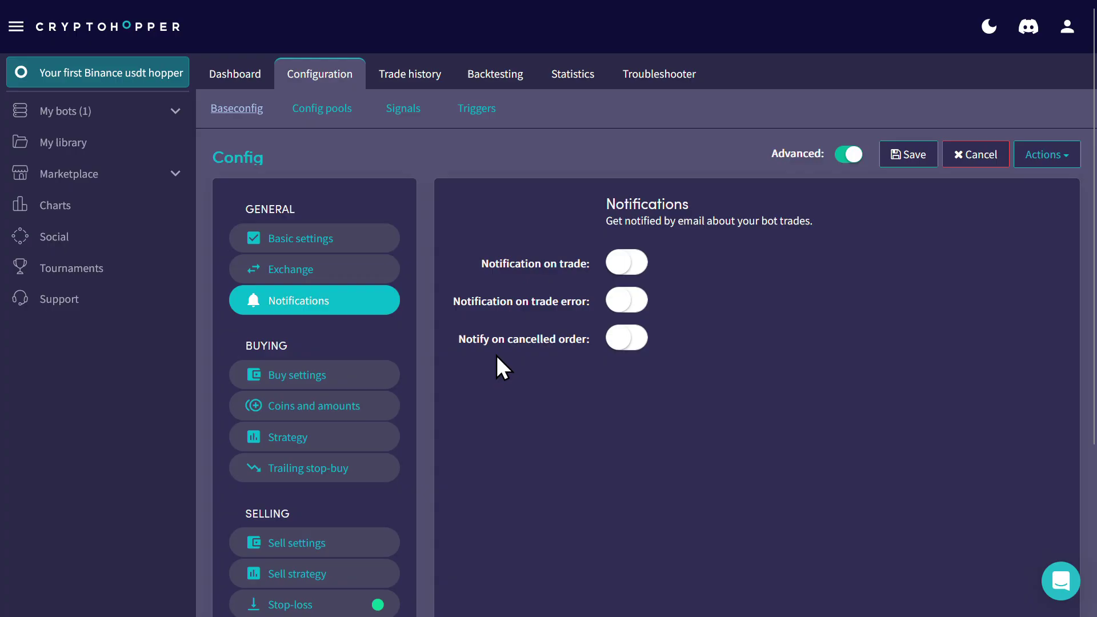
{"action": "left_click", "coordinate": [335, 407]}
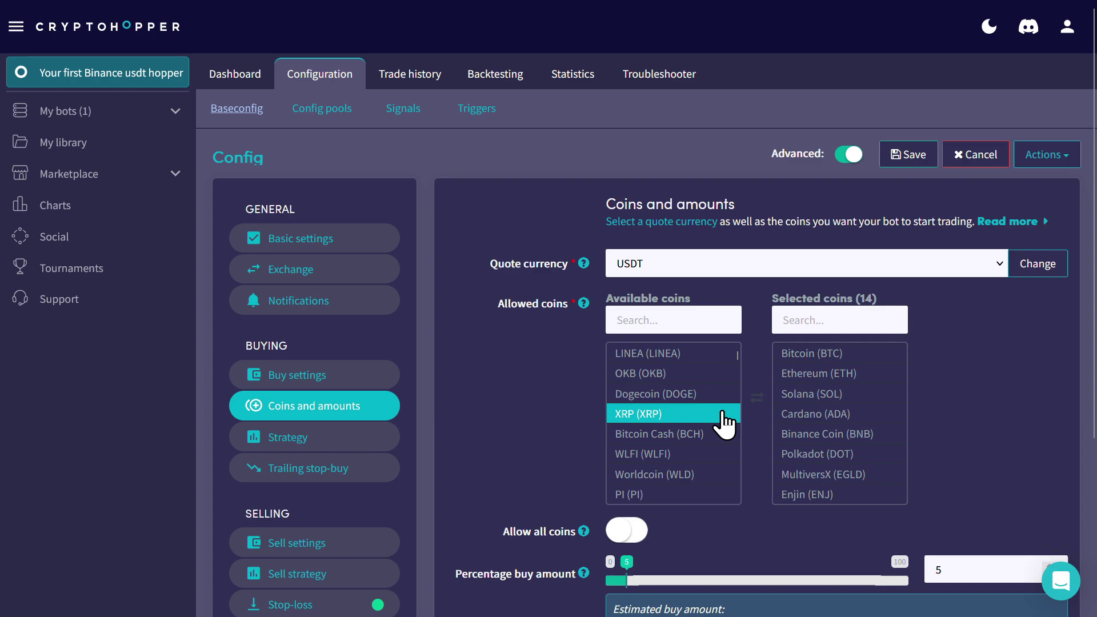
Keep USDT as the quote currency and add Worldcoin (WLD) to the selected coins.
{"action": "scroll", "coordinate": [723, 422], "scroll_direction": "down", "scroll_amount": 5}
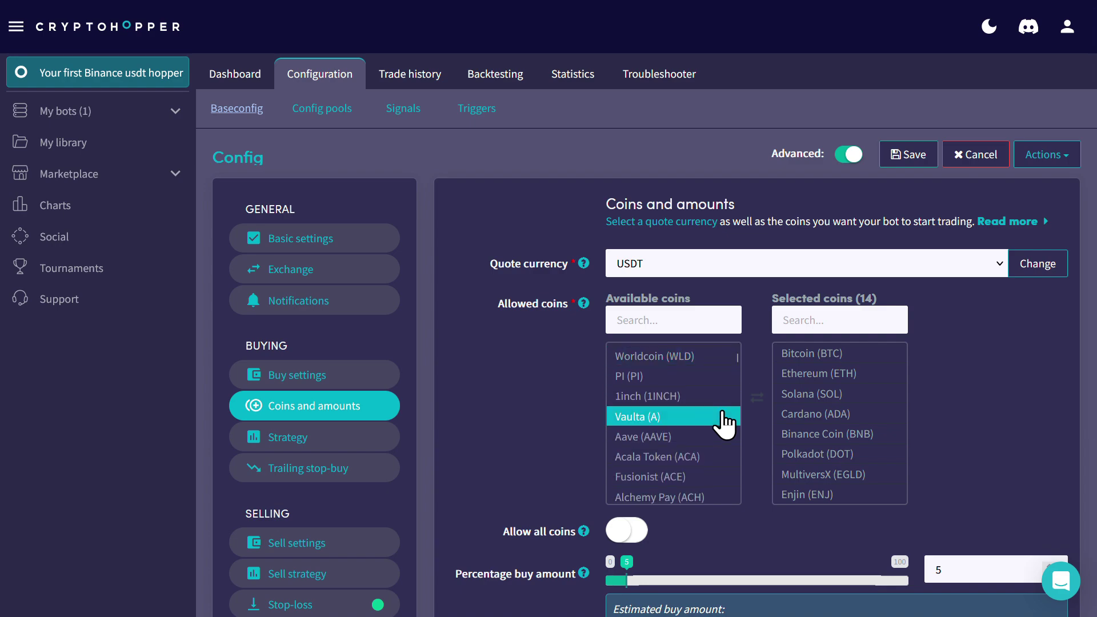
{"action": "scroll", "coordinate": [739, 533], "scroll_direction": "down", "scroll_amount": 2}
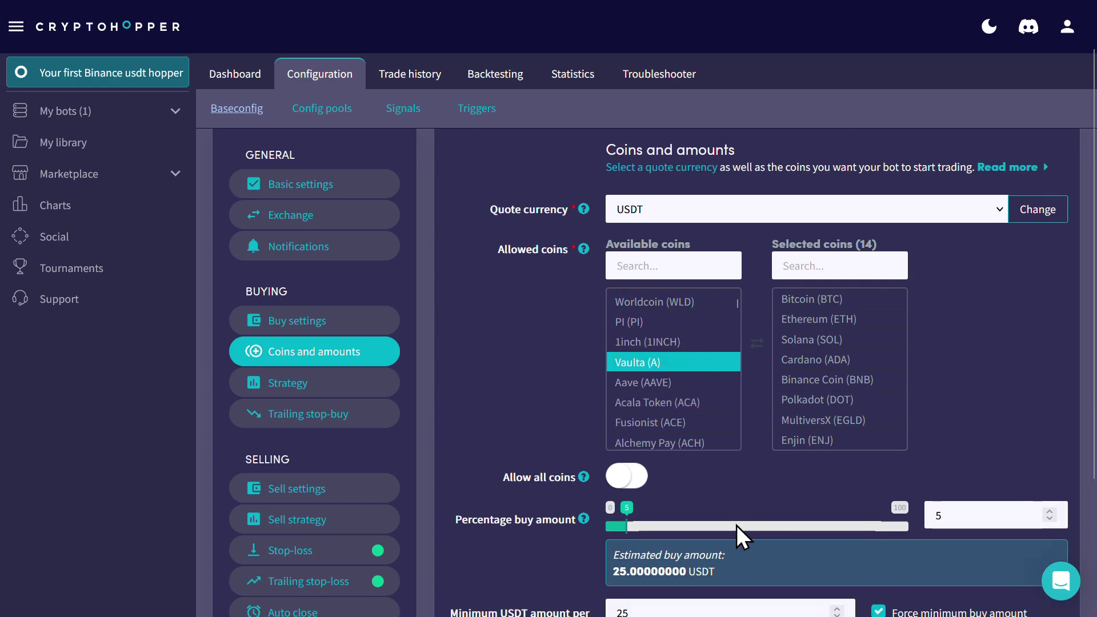
{"action": "scroll", "coordinate": [737, 527], "scroll_direction": "down", "scroll_amount": 3}
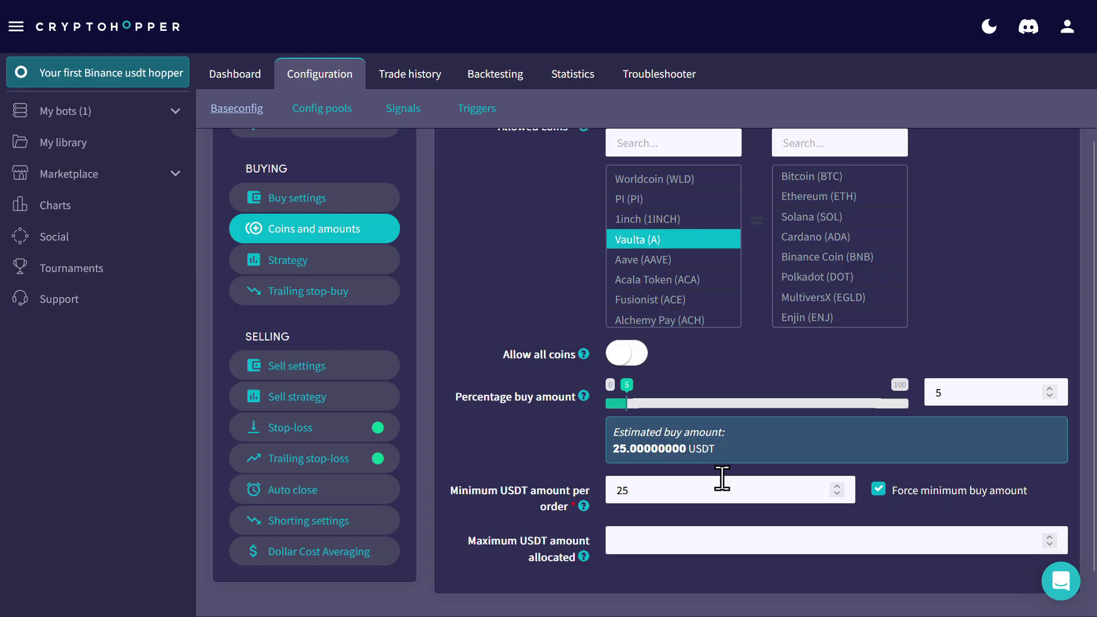
{"action": "scroll", "coordinate": [694, 526], "scroll_direction": "down", "scroll_amount": 2}
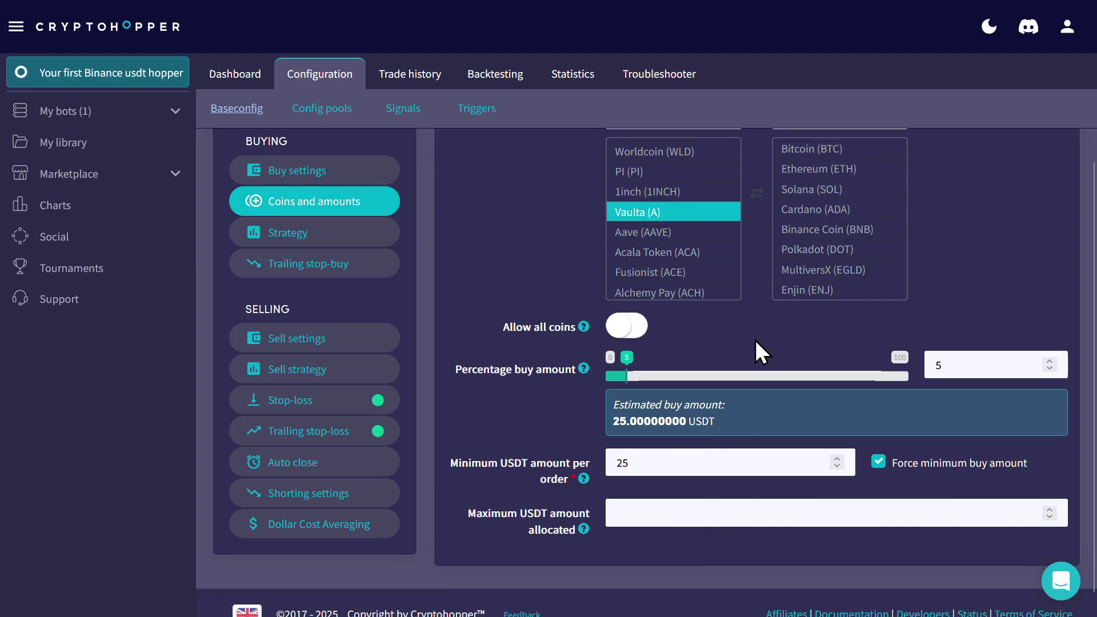
{"action": "scroll", "coordinate": [755, 343], "scroll_direction": "up", "scroll_amount": 5}
{"action": "scroll", "coordinate": [754, 337], "scroll_direction": "down", "scroll_amount": 1}
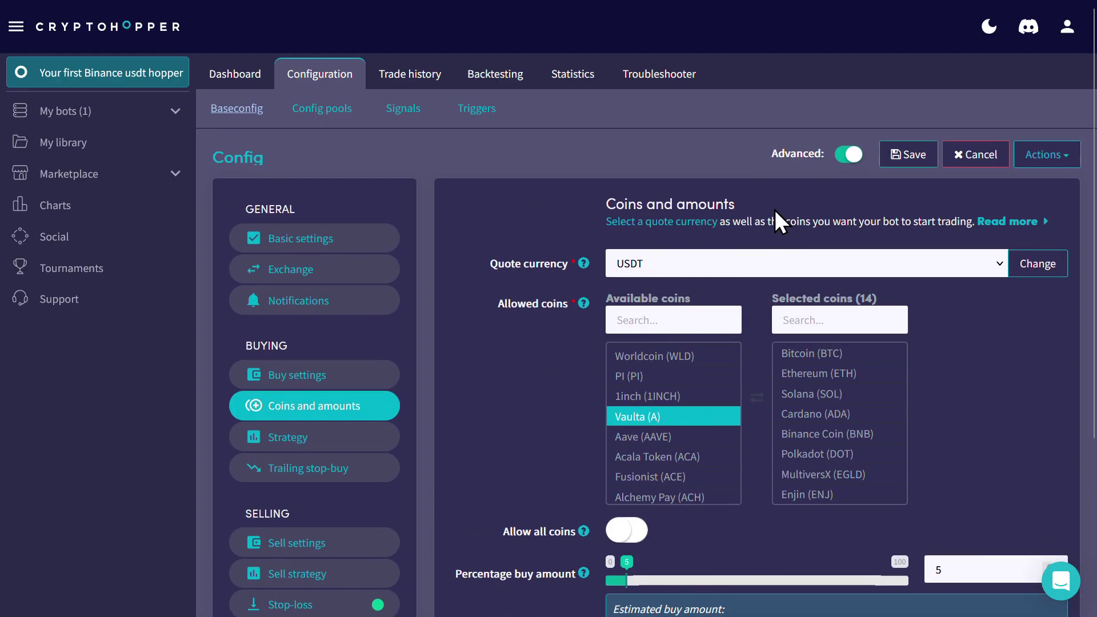
{"action": "left_click", "coordinate": [811, 266]}
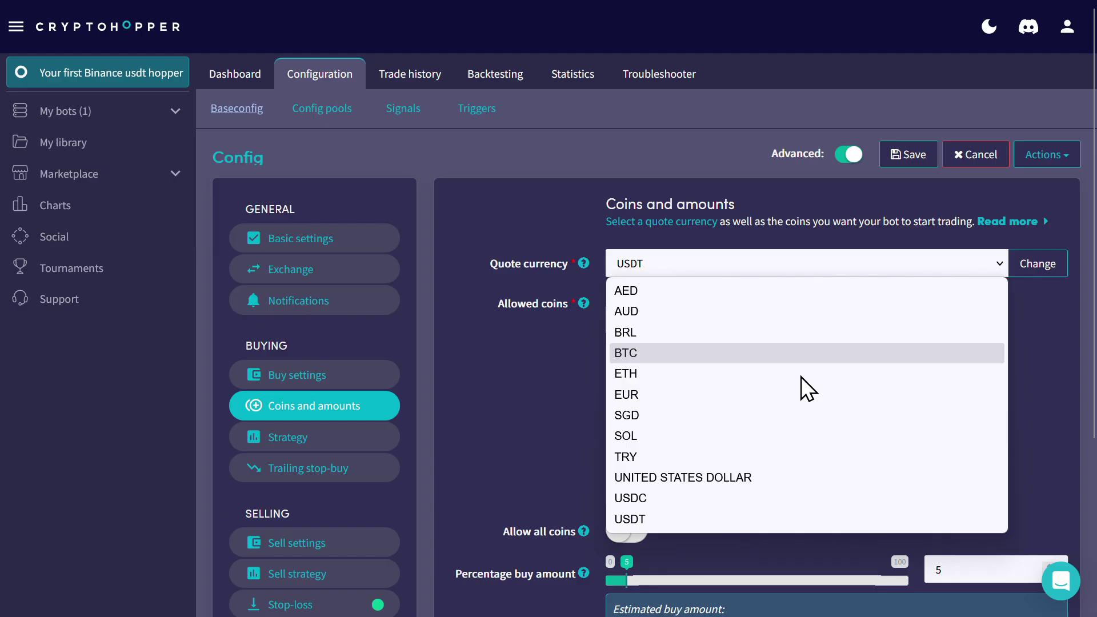
{"action": "left_click", "coordinate": [681, 518]}
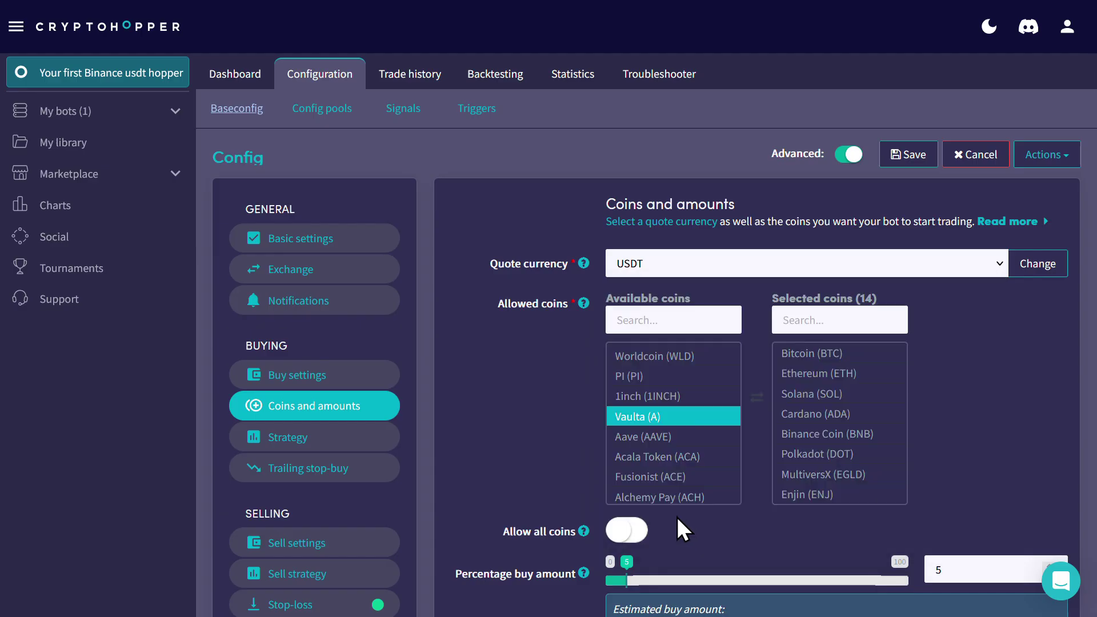
{"action": "left_click", "coordinate": [654, 356]}
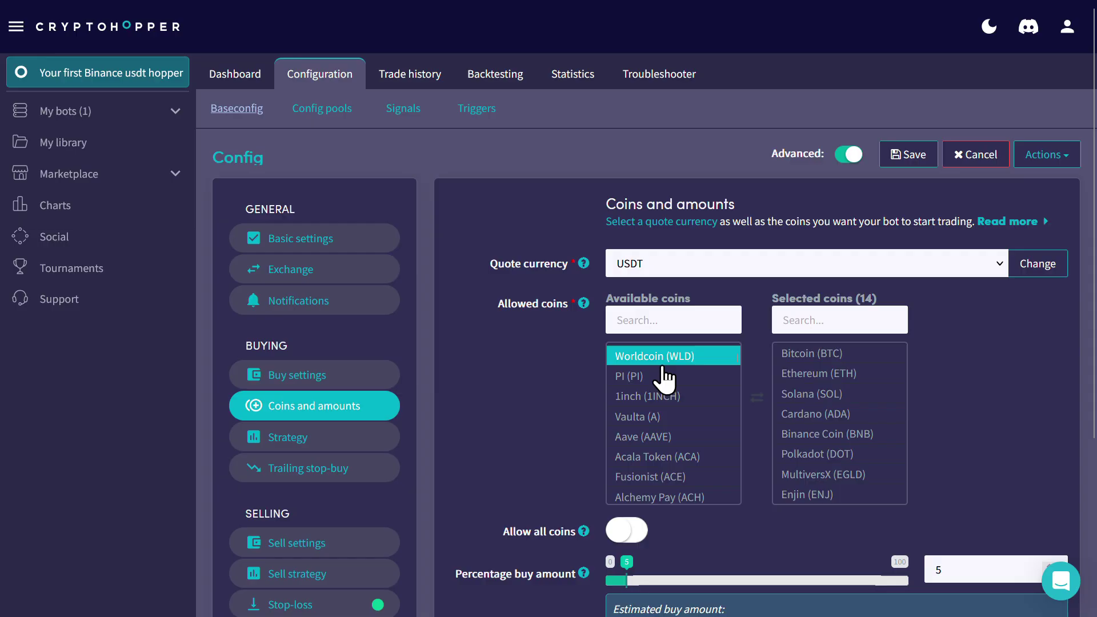
Review the buy amounts: 25 USDT estimated buy and 25 USDT minimum per order.
{"action": "scroll", "coordinate": [659, 402], "scroll_direction": "up", "scroll_amount": 1}
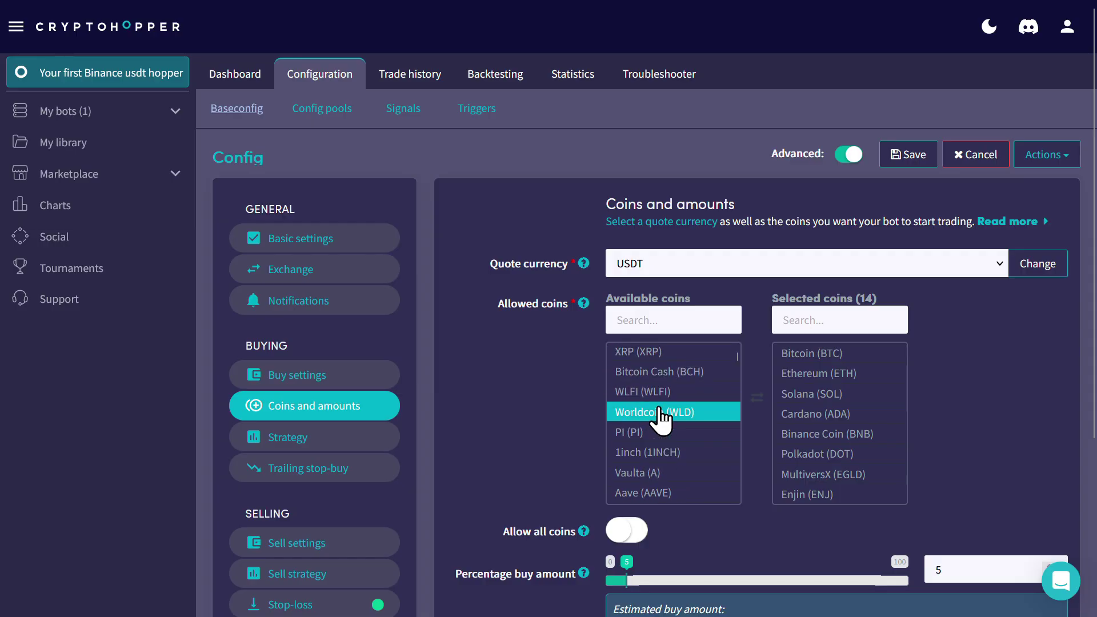
{"action": "scroll", "coordinate": [662, 414], "scroll_direction": "up", "scroll_amount": 1}
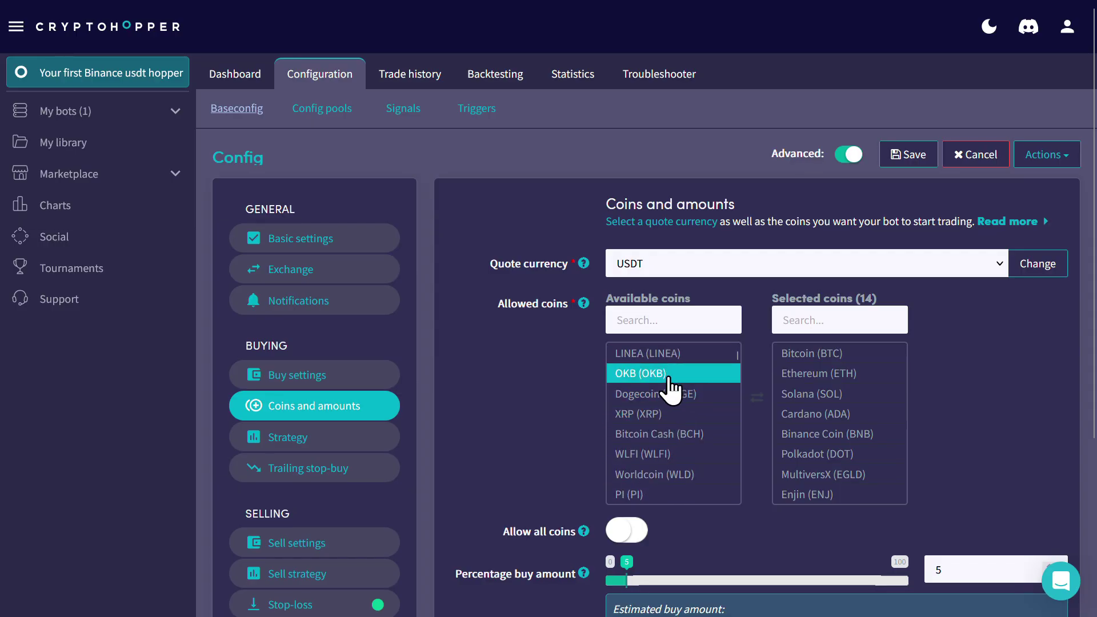
{"action": "scroll", "coordinate": [826, 423], "scroll_direction": "up", "scroll_amount": 1}
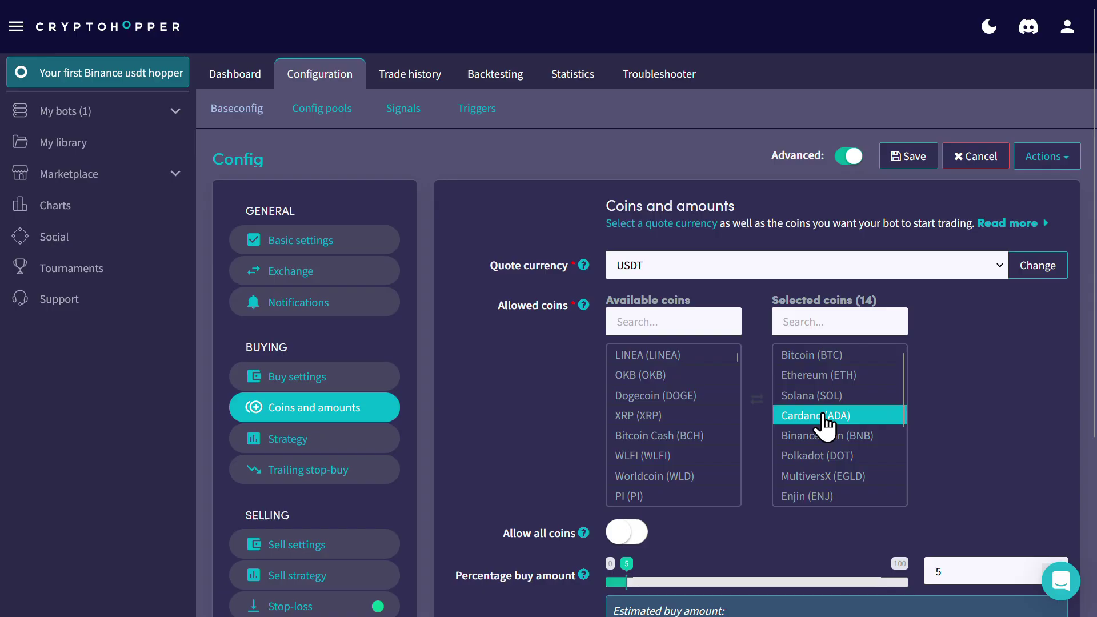
{"action": "scroll", "coordinate": [826, 423], "scroll_direction": "down", "scroll_amount": 4}
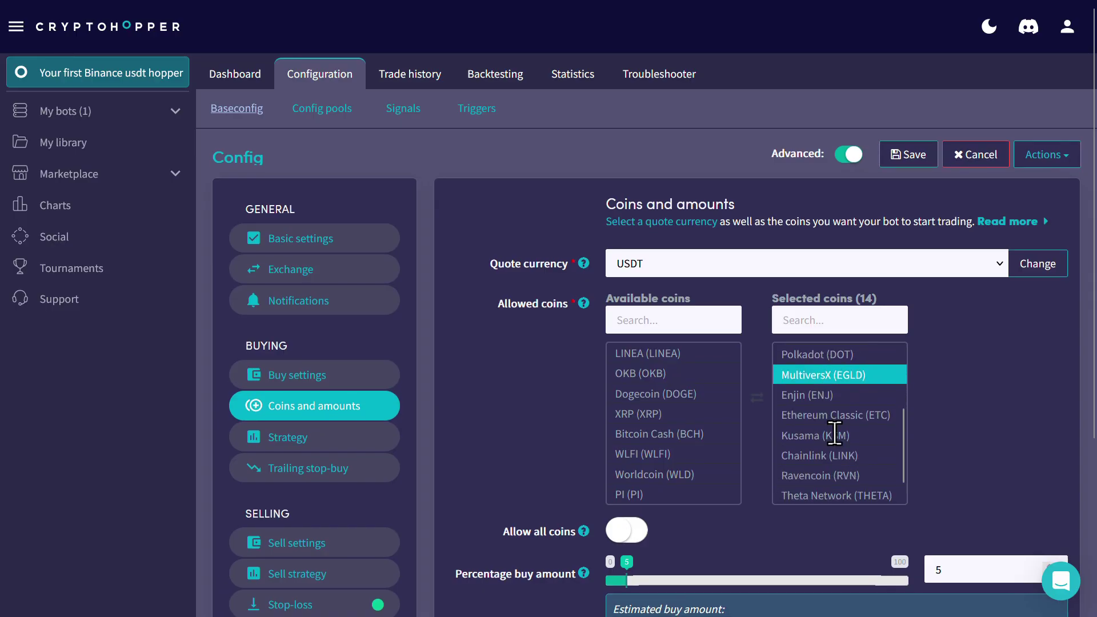
{"action": "scroll", "coordinate": [828, 426], "scroll_direction": "down", "scroll_amount": 1}
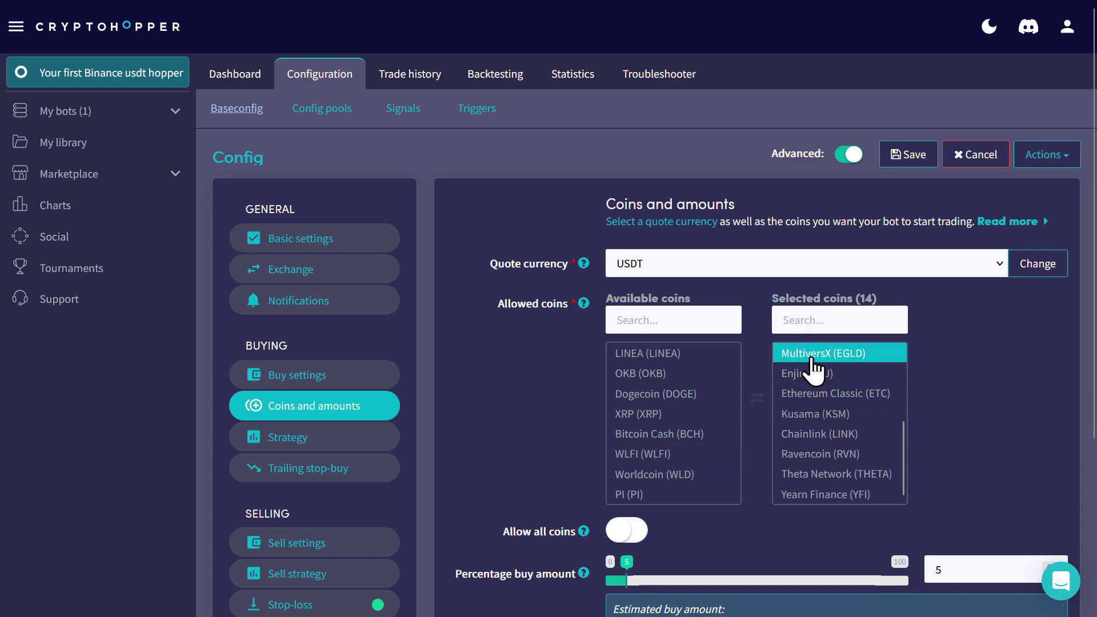
{"action": "scroll", "coordinate": [693, 474], "scroll_direction": "down", "scroll_amount": 2}
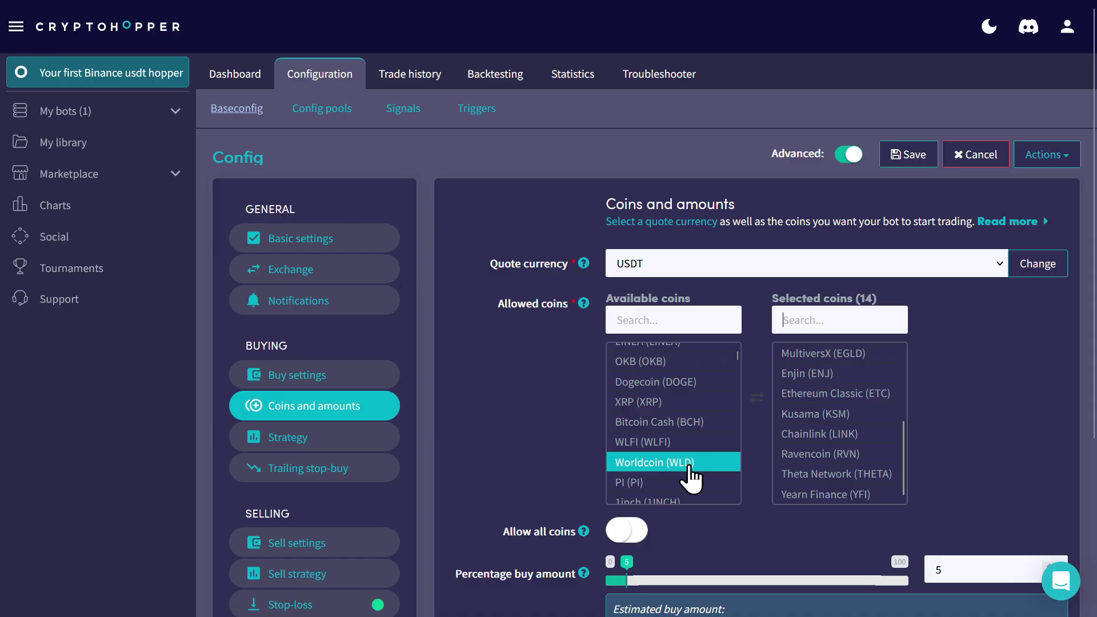
{"action": "left_click", "coordinate": [693, 474]}
{"action": "scroll", "coordinate": [548, 471], "scroll_direction": "down", "scroll_amount": 3}
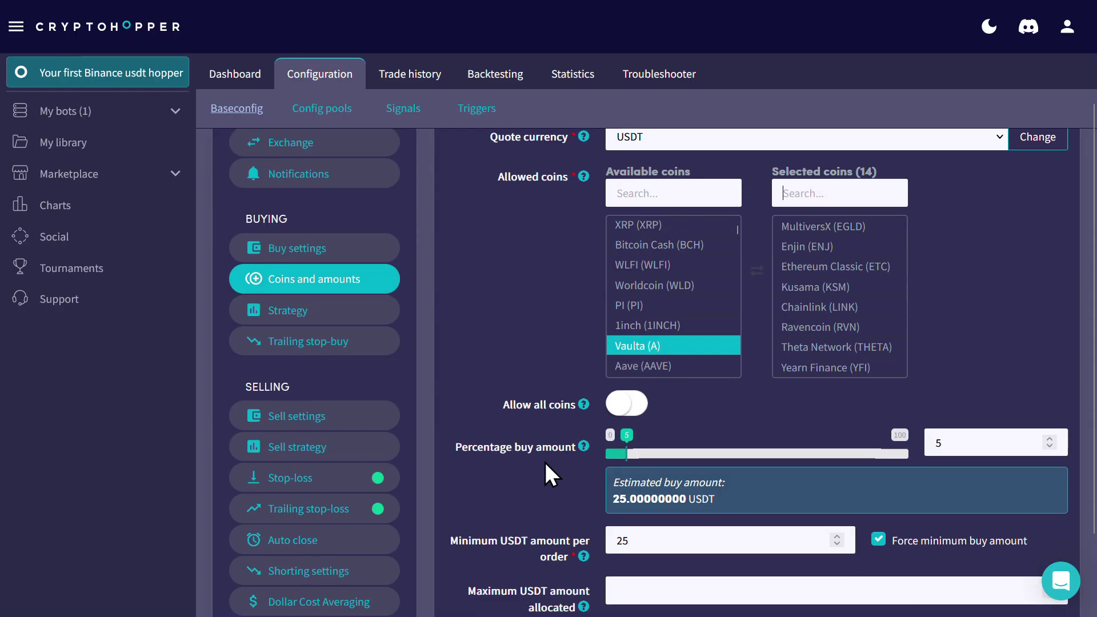
{"action": "scroll", "coordinate": [544, 460], "scroll_direction": "down", "scroll_amount": 2}
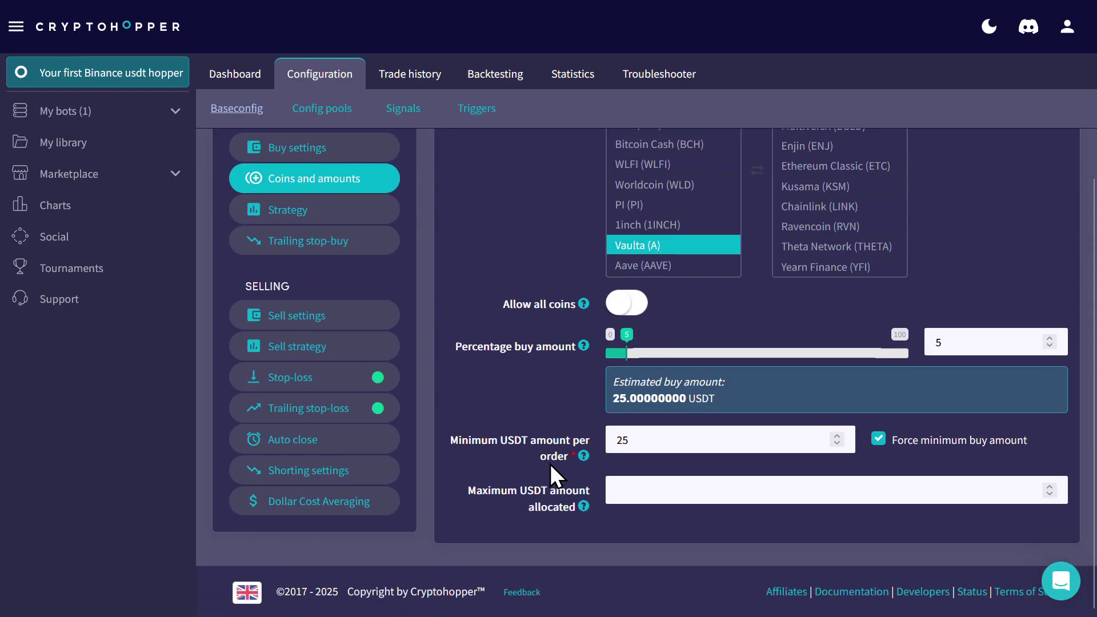
Set the maximum USDT amount allocated to 0.5.
{"action": "left_click", "coordinate": [660, 500]}
{"action": "type", "text": "0.5"}
{"action": "scroll", "coordinate": [519, 400], "scroll_direction": "up", "scroll_amount": 1}
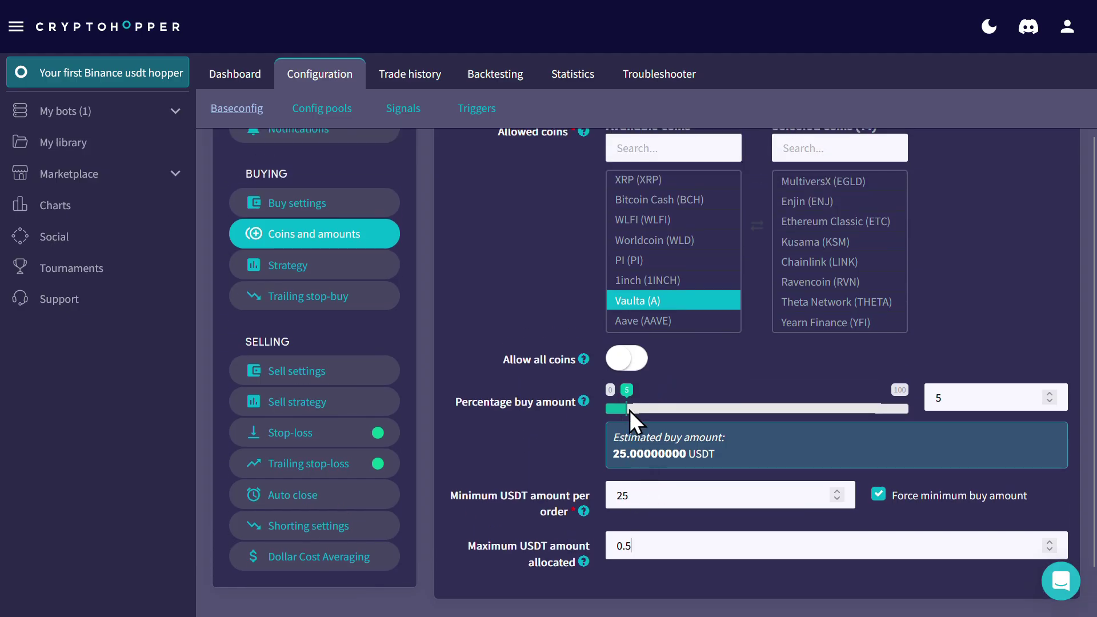
Set the percentage buy amount to 10, giving an estimated 0.05 USDT per buy.
{"action": "mouse_move", "coordinate": [626, 406]}
{"action": "left_mouse_down"}
{"action": "mouse_move", "coordinate": [646, 406]}
{"action": "mouse_move", "coordinate": [635, 406]}
{"action": "left_mouse_up"}
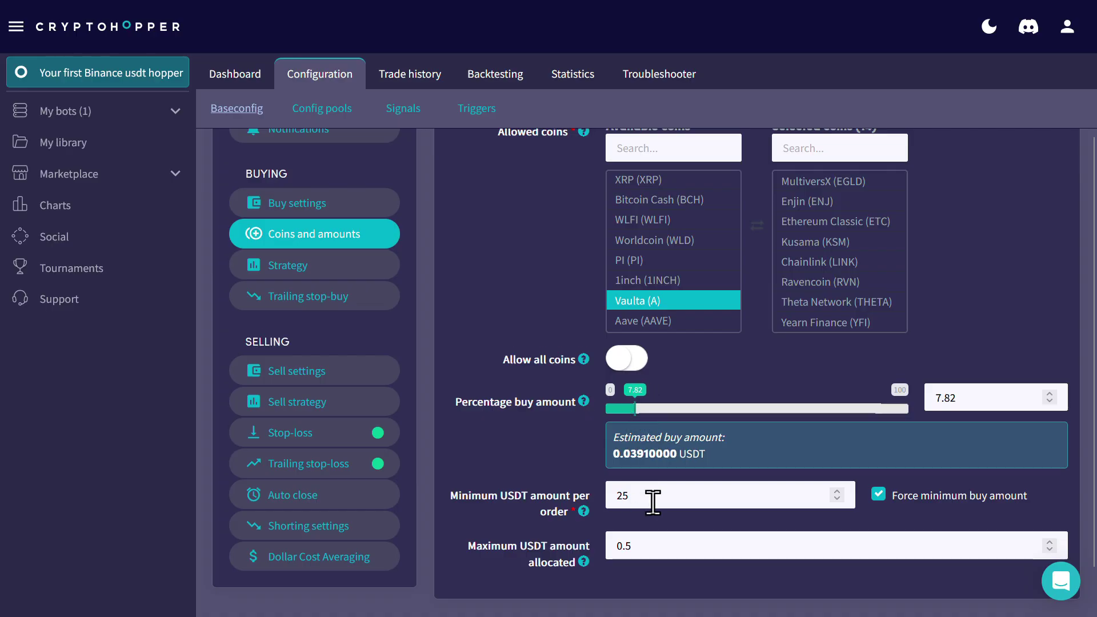
{"action": "scroll", "coordinate": [651, 500], "scroll_direction": "down", "scroll_amount": 1}
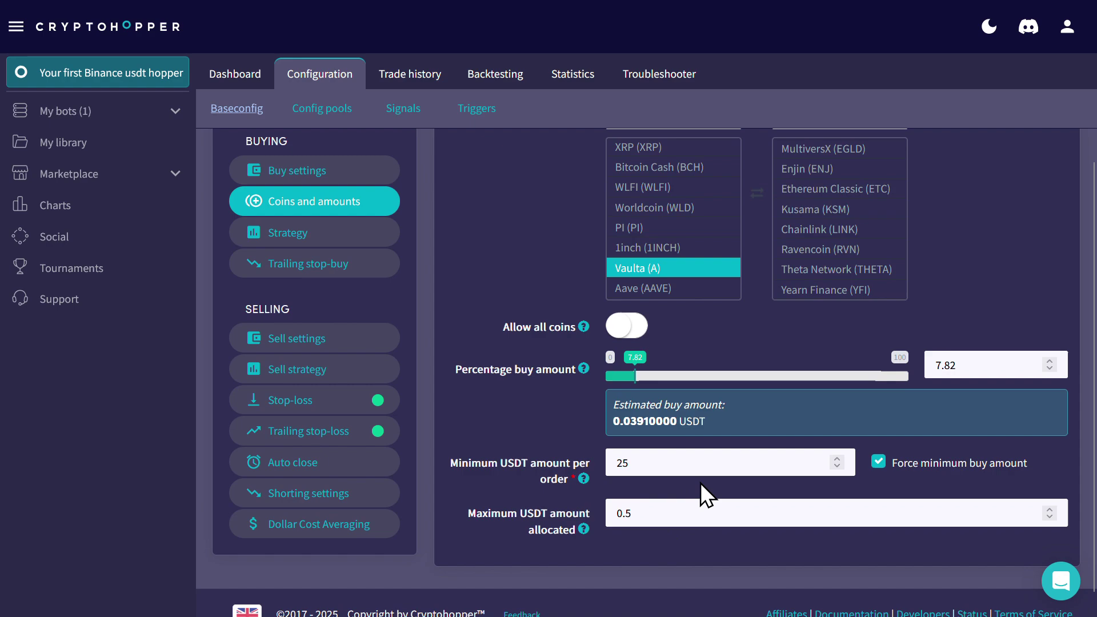
{"action": "left_click_drag", "start_coordinate": [969, 363], "coordinate": [891, 363]}
{"action": "type", "text": "10"}
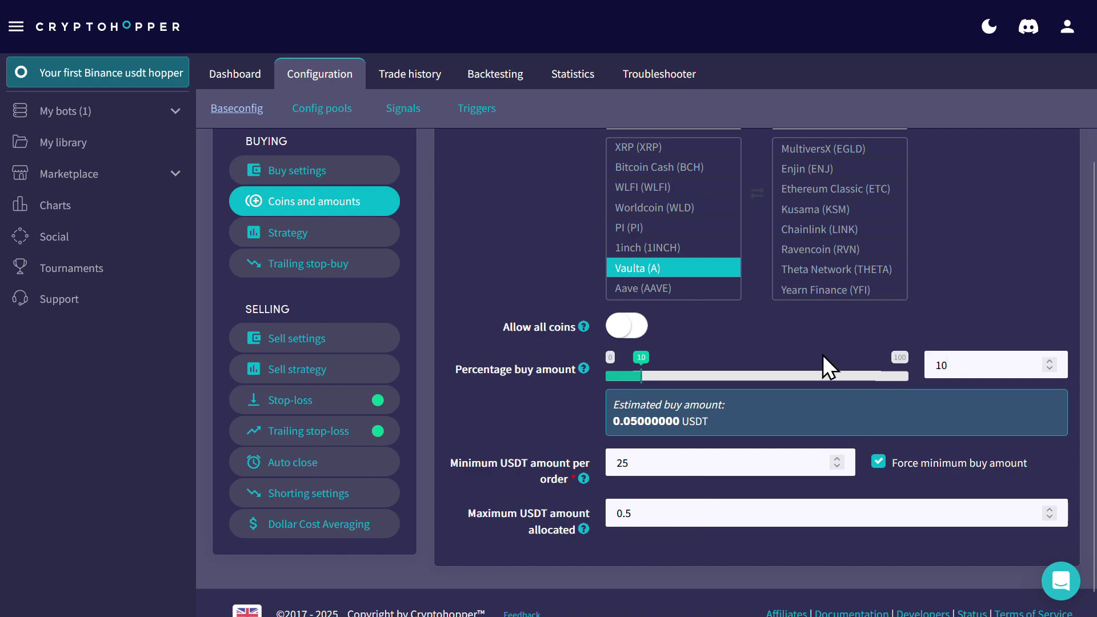
{"action": "scroll", "coordinate": [745, 336], "scroll_direction": "up", "scroll_amount": 2}
{"action": "scroll", "coordinate": [742, 321], "scroll_direction": "up", "scroll_amount": 2}
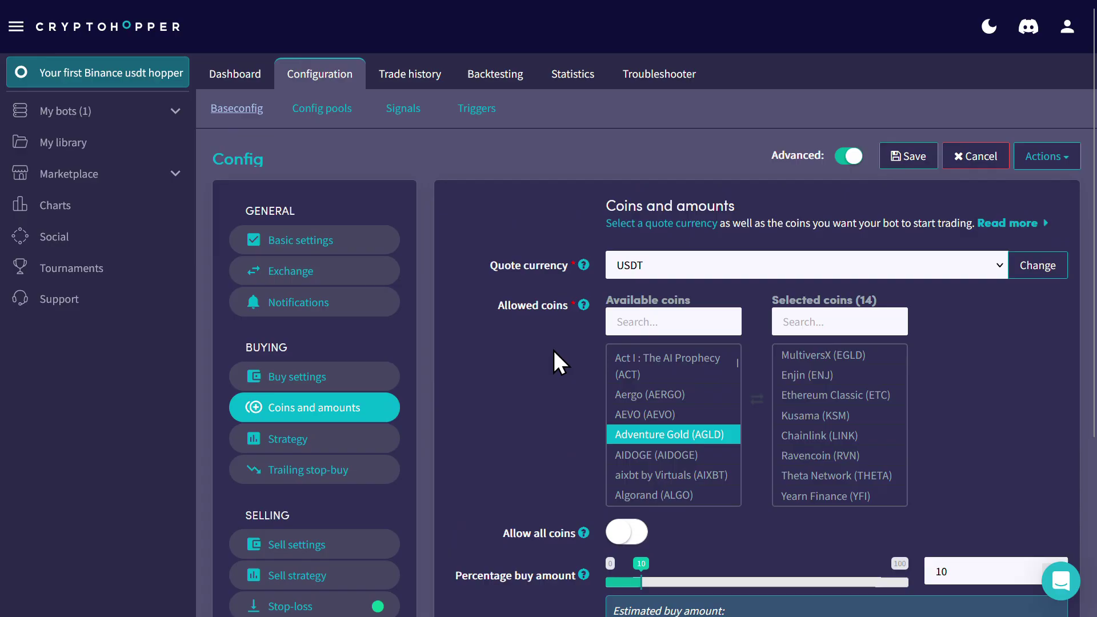
In Buy settings, set Max open time buy to 10 and the order type to Limit.
{"action": "left_click", "coordinate": [306, 371]}
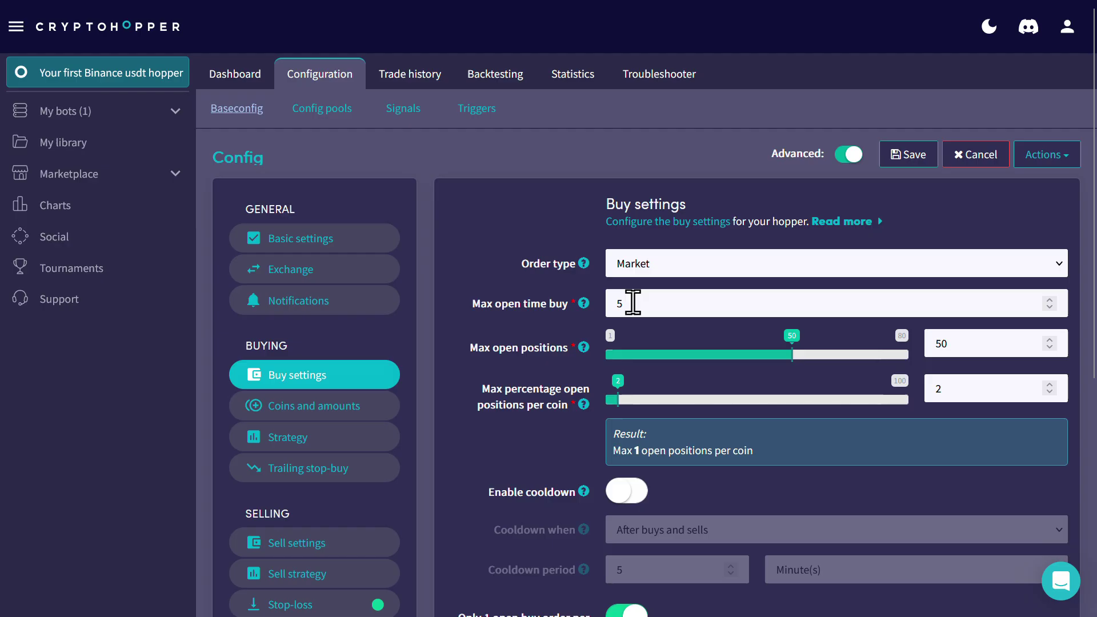
{"action": "scroll", "coordinate": [818, 420], "scroll_direction": "down", "scroll_amount": 1}
{"action": "scroll", "coordinate": [818, 419], "scroll_direction": "down", "scroll_amount": 2}
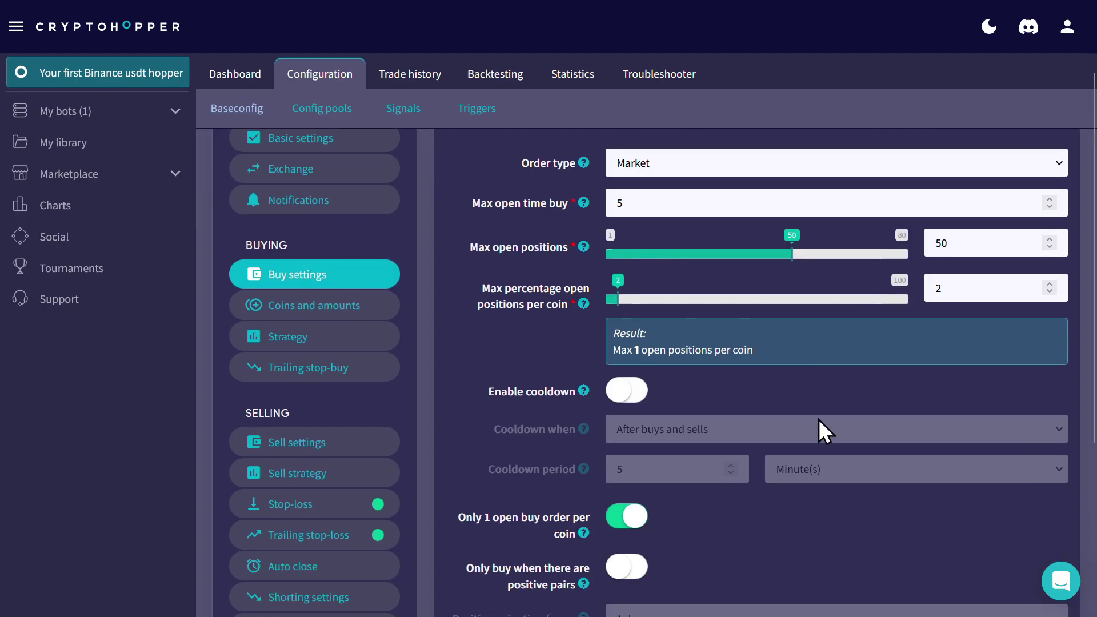
{"action": "scroll", "coordinate": [818, 419], "scroll_direction": "up", "scroll_amount": 1}
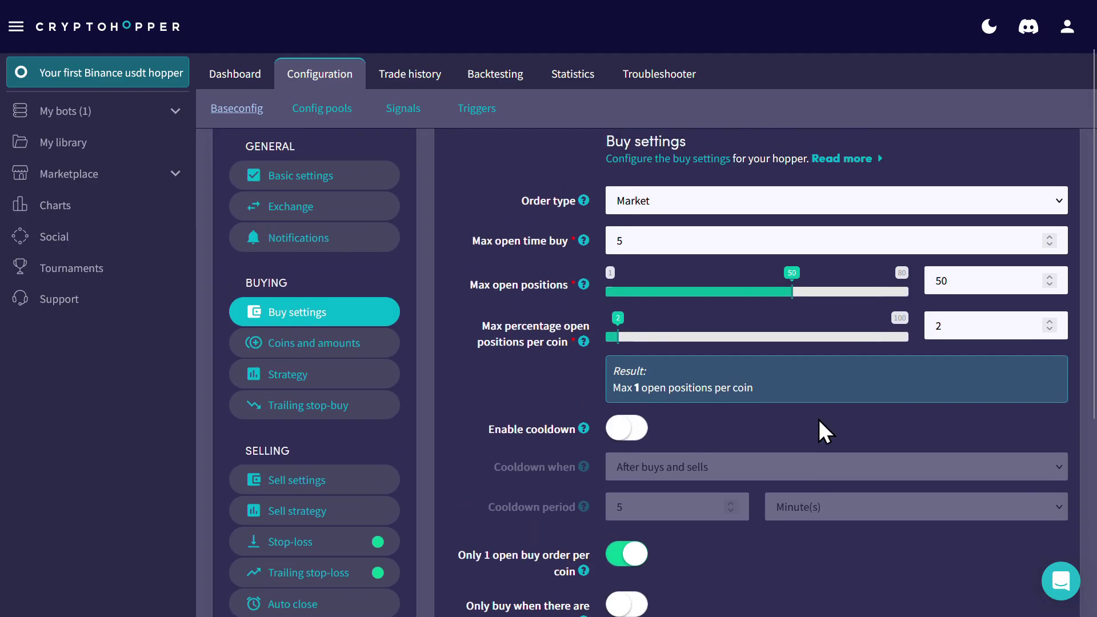
{"action": "scroll", "coordinate": [818, 419], "scroll_direction": "up", "scroll_amount": 2}
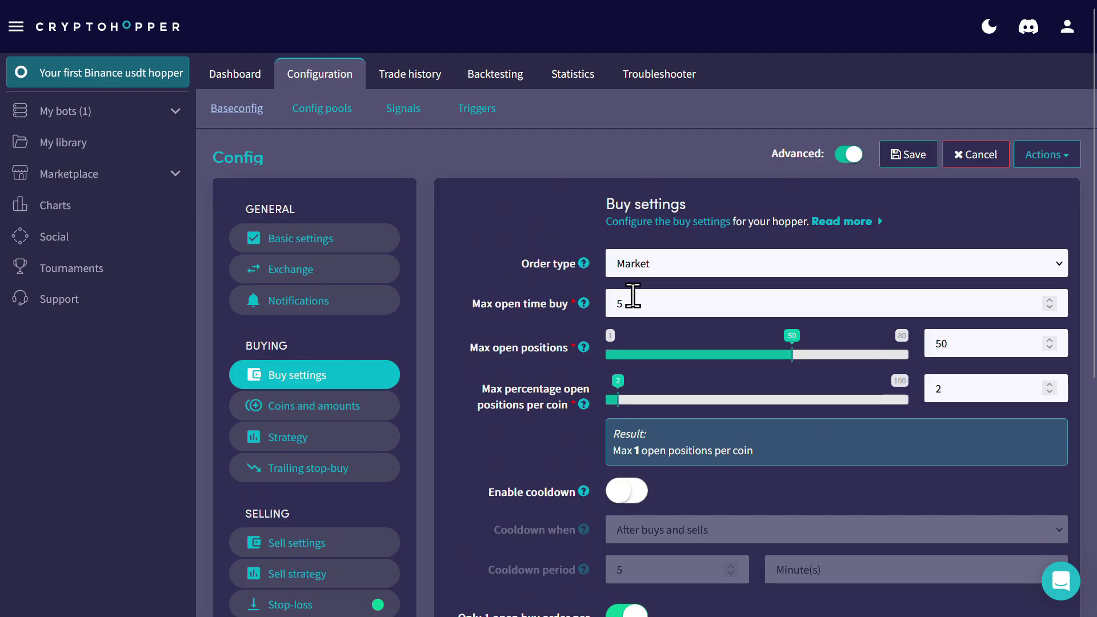
{"action": "left_click_drag", "start_coordinate": [635, 303], "coordinate": [553, 303]}
{"action": "type", "text": "10"}
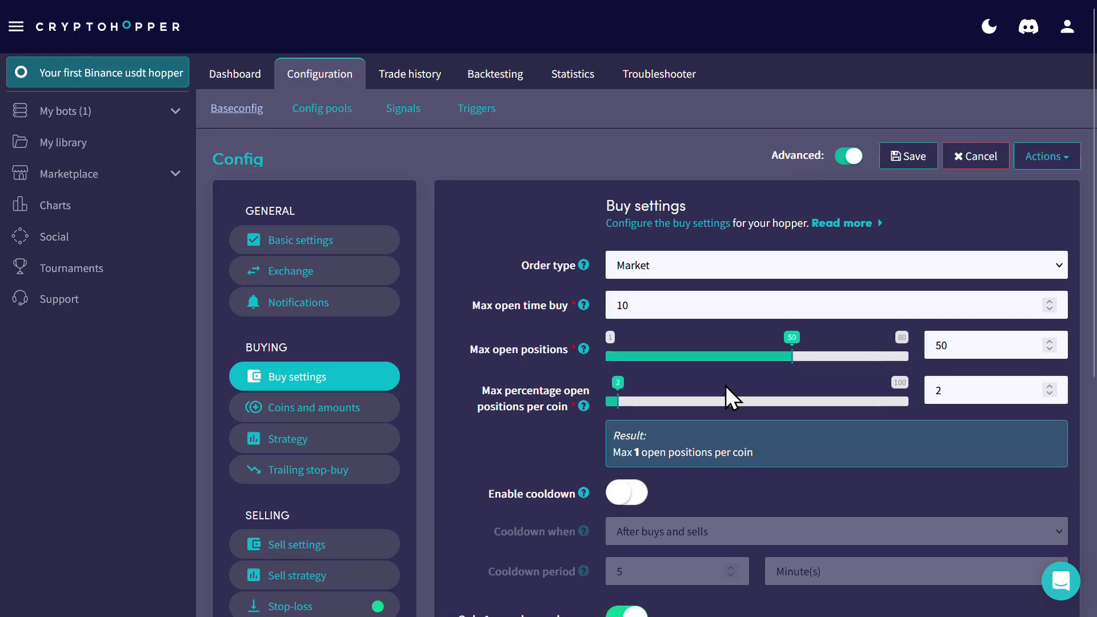
{"action": "left_click", "coordinate": [677, 264]}
{"action": "left_click", "coordinate": [666, 292]}
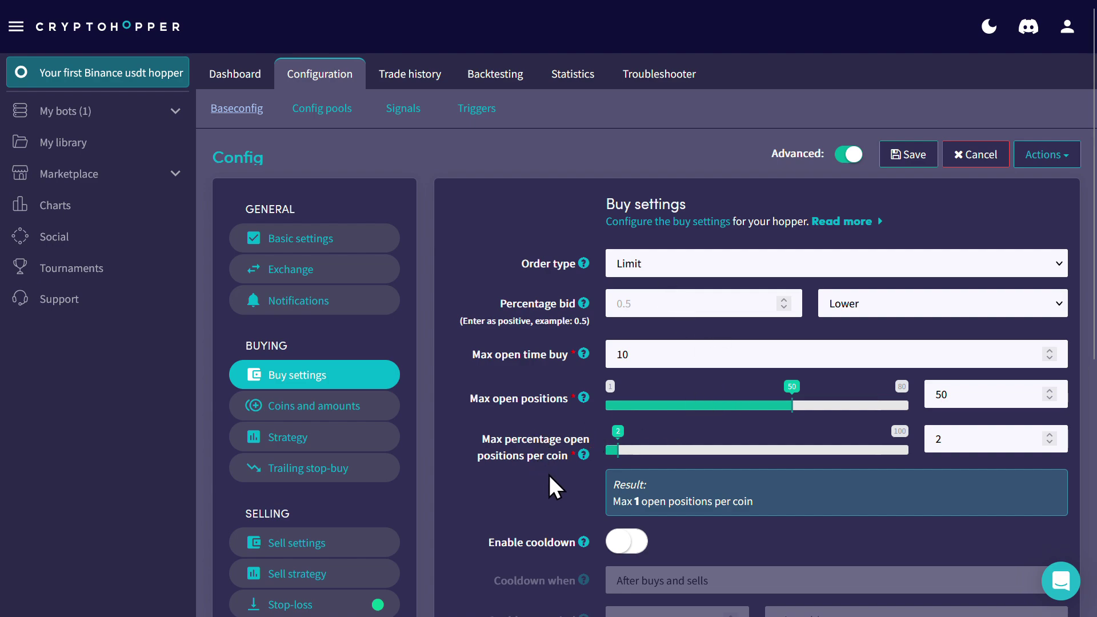
Enable buying only when there are positive pairs, with a 10-minute timeframe.
{"action": "scroll", "coordinate": [548, 474], "scroll_direction": "down", "scroll_amount": 3}
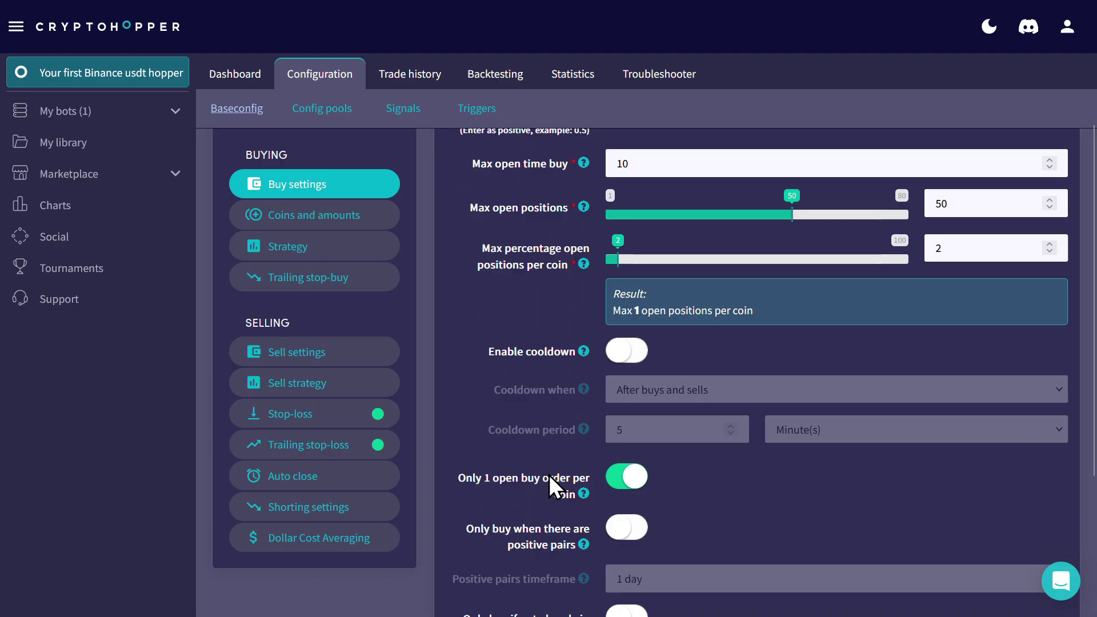
{"action": "scroll", "coordinate": [550, 474], "scroll_direction": "down", "scroll_amount": 1}
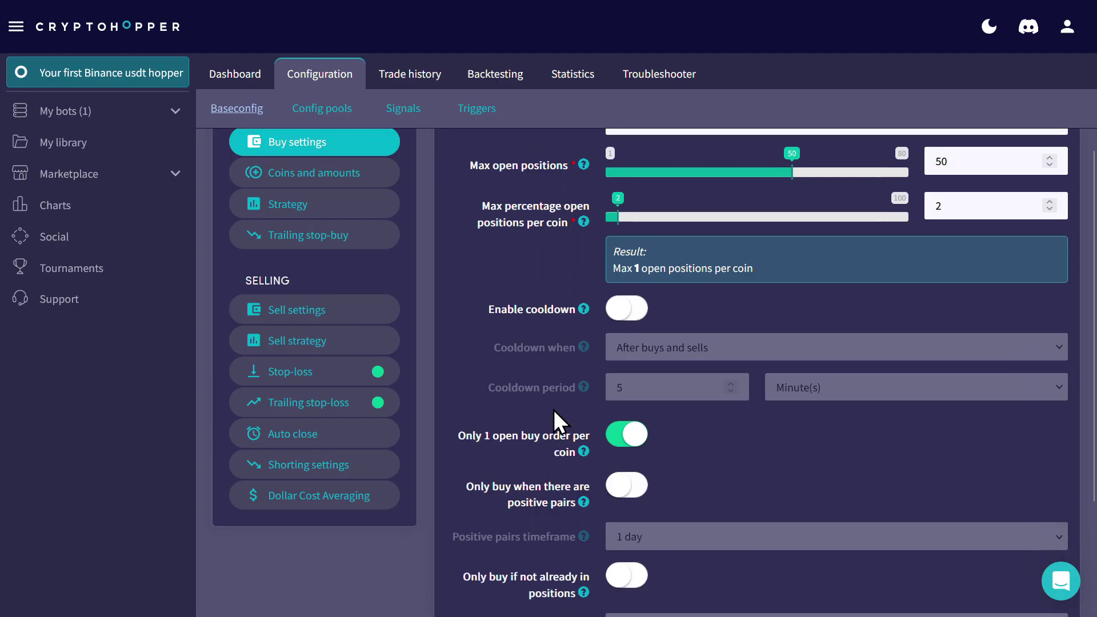
{"action": "scroll", "coordinate": [564, 470], "scroll_direction": "down", "scroll_amount": 2}
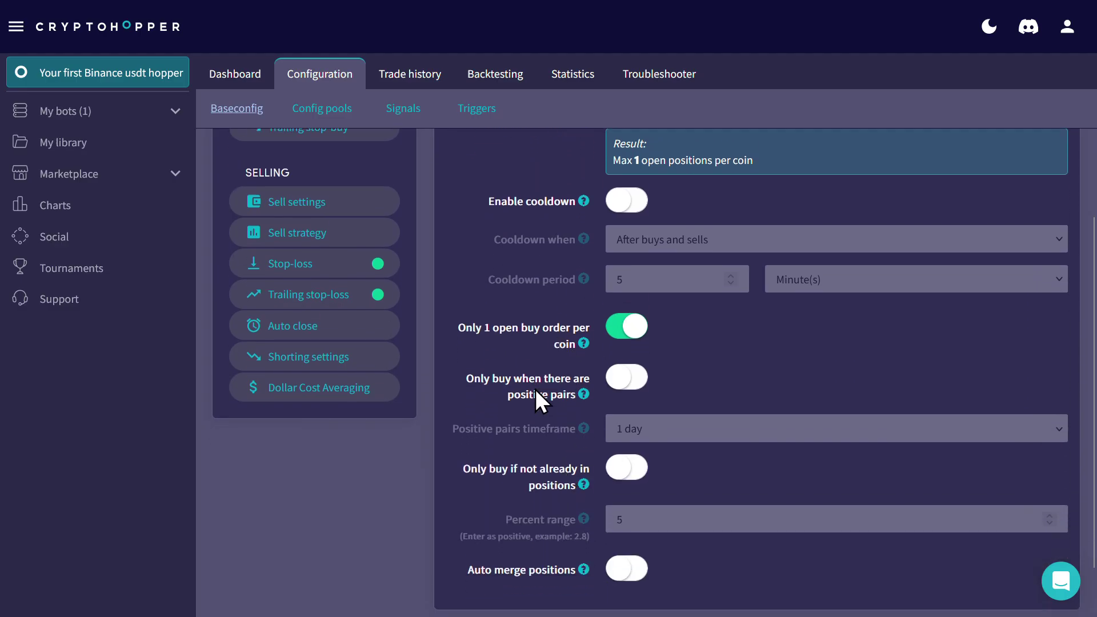
{"action": "left_click_drag", "start_coordinate": [459, 316], "coordinate": [559, 325]}
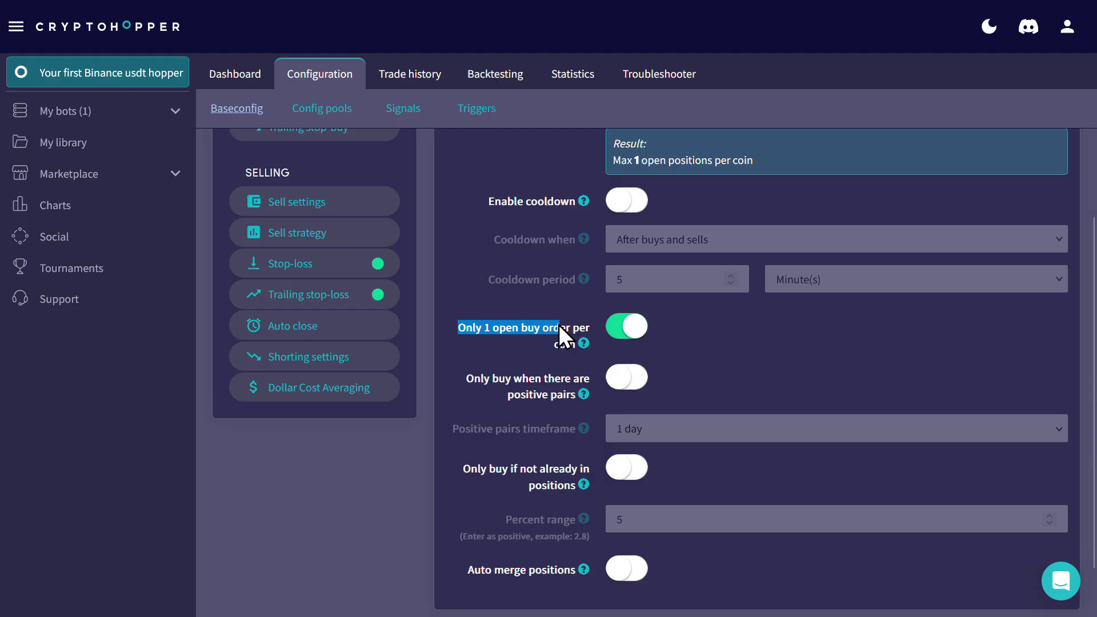
{"action": "left_click", "coordinate": [464, 355]}
{"action": "left_click_drag", "start_coordinate": [463, 355], "coordinate": [574, 402]}
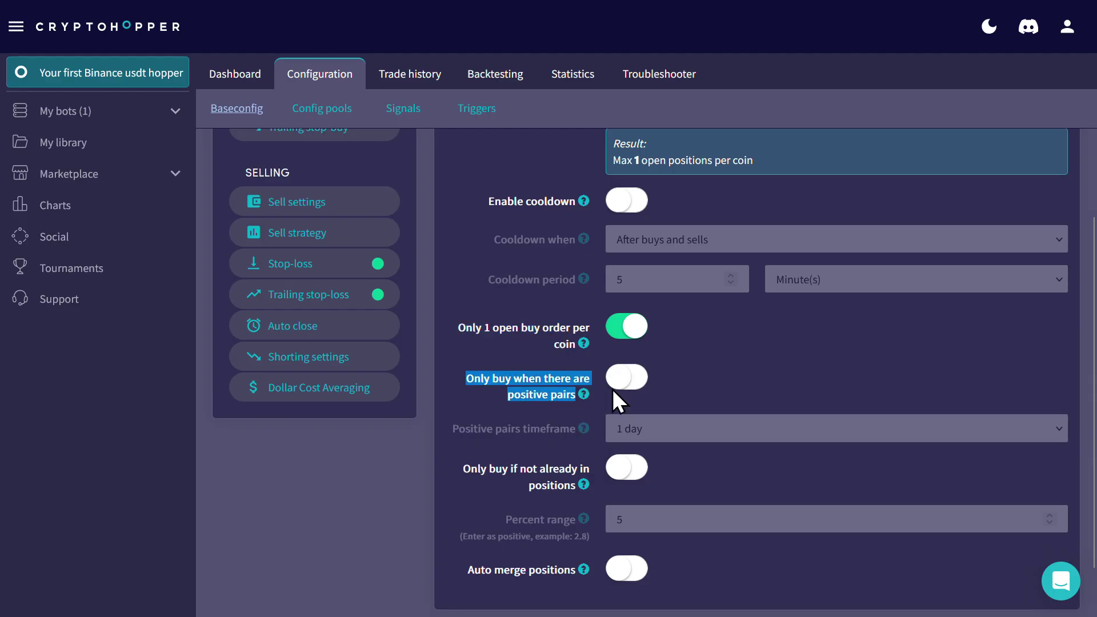
{"action": "scroll", "coordinate": [612, 390], "scroll_direction": "down", "scroll_amount": 2}
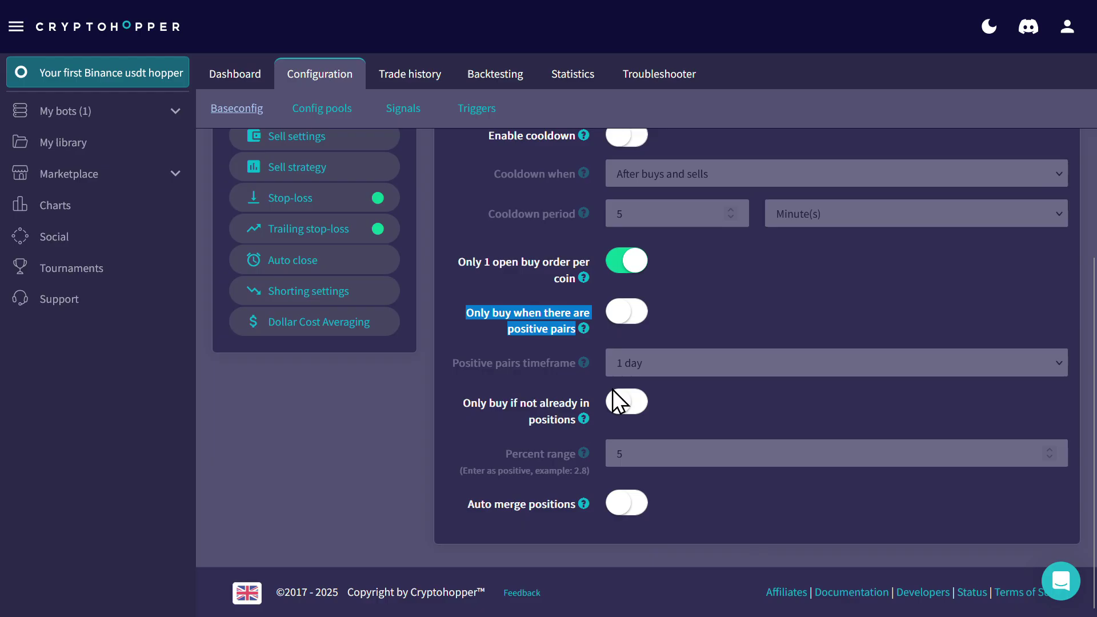
{"action": "scroll", "coordinate": [612, 390], "scroll_direction": "up", "scroll_amount": 1}
{"action": "scroll", "coordinate": [612, 389], "scroll_direction": "up", "scroll_amount": 1}
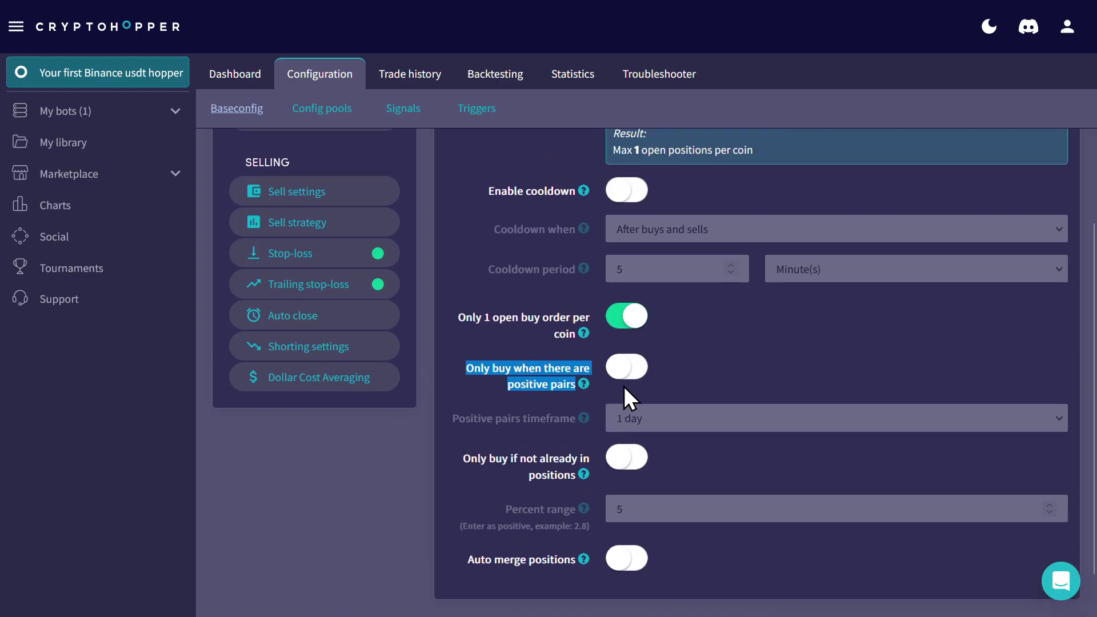
{"action": "left_click", "coordinate": [628, 427]}
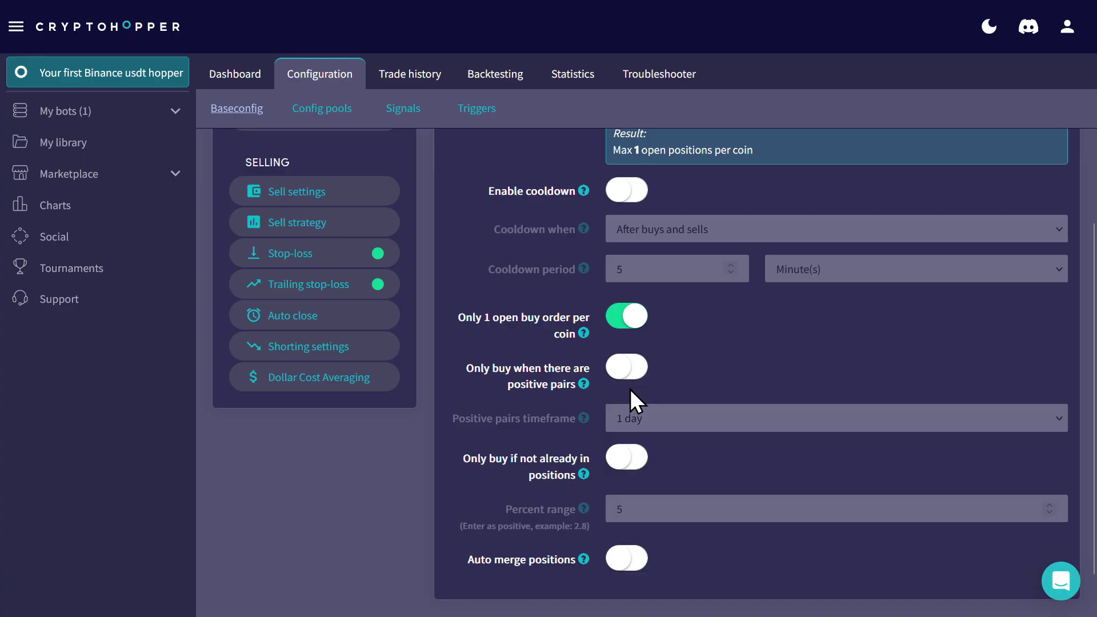
{"action": "left_click", "coordinate": [628, 371]}
{"action": "left_click", "coordinate": [665, 417]}
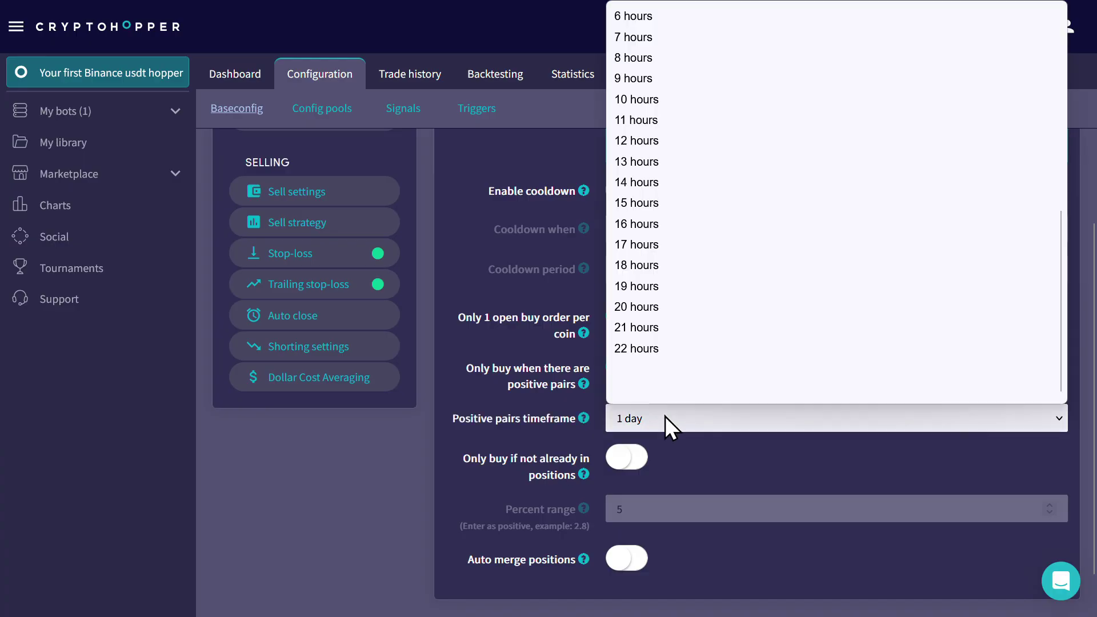
{"action": "scroll", "coordinate": [708, 86], "scroll_direction": "up", "scroll_amount": 5}
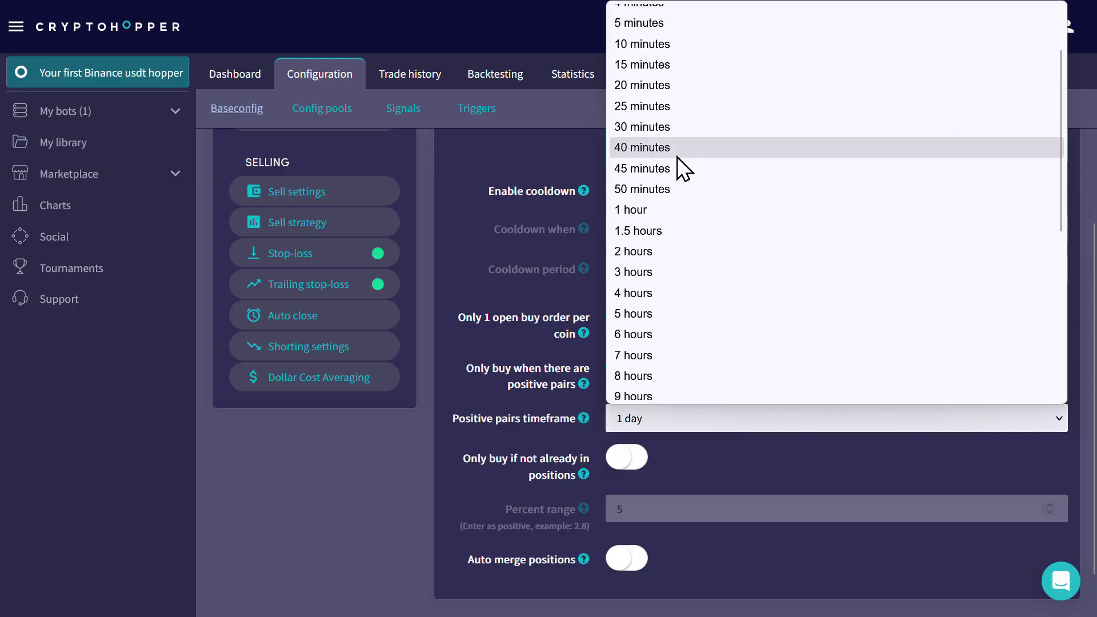
{"action": "left_click", "coordinate": [662, 41]}
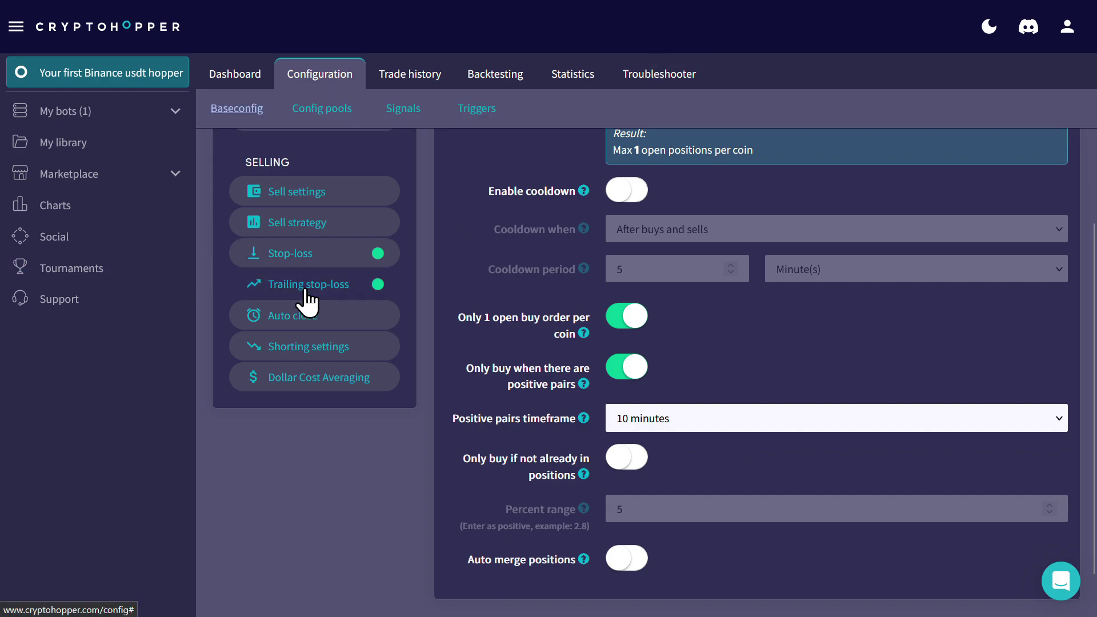
{"action": "scroll", "coordinate": [308, 297], "scroll_direction": "up", "scroll_amount": 6}
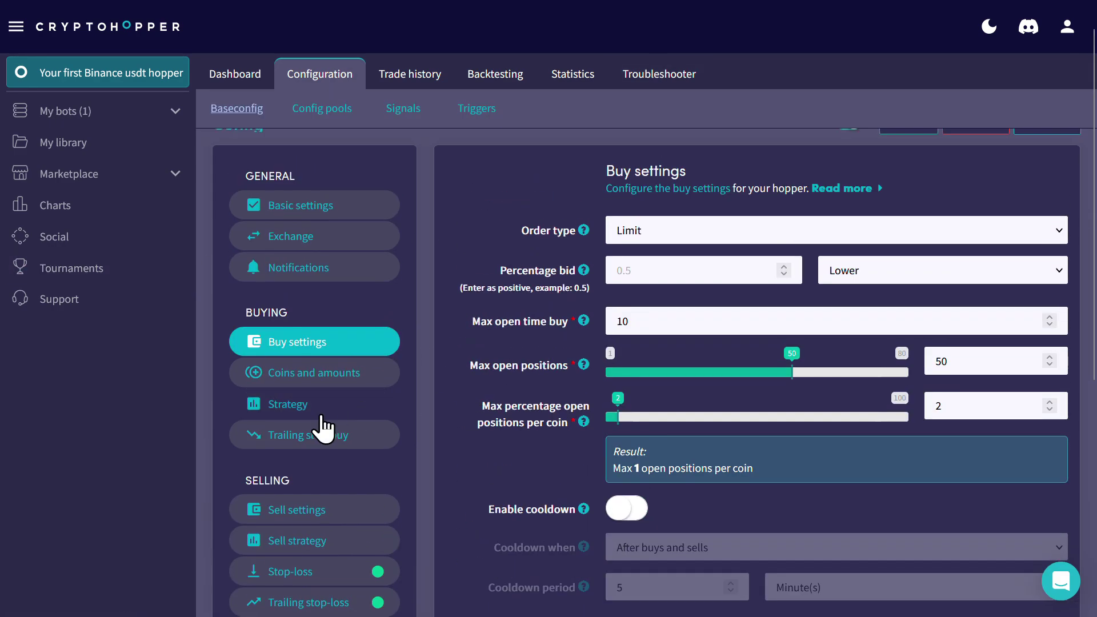
Enable trailing stop-buy in the hopper's strategy settings.
{"action": "left_click", "coordinate": [316, 412]}
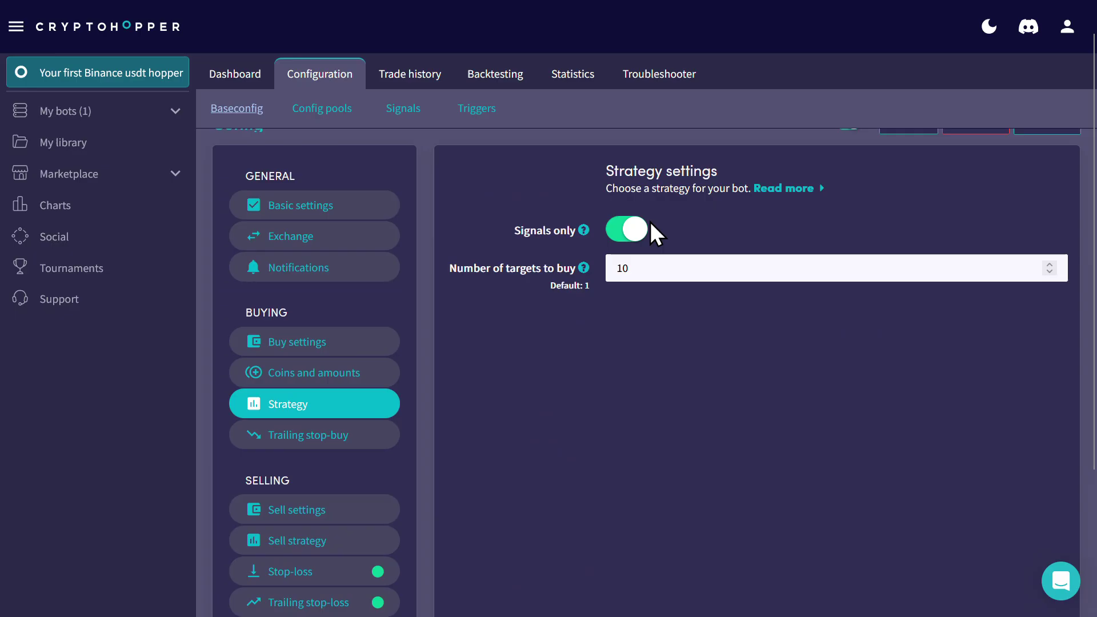
{"action": "left_click", "coordinate": [330, 439]}
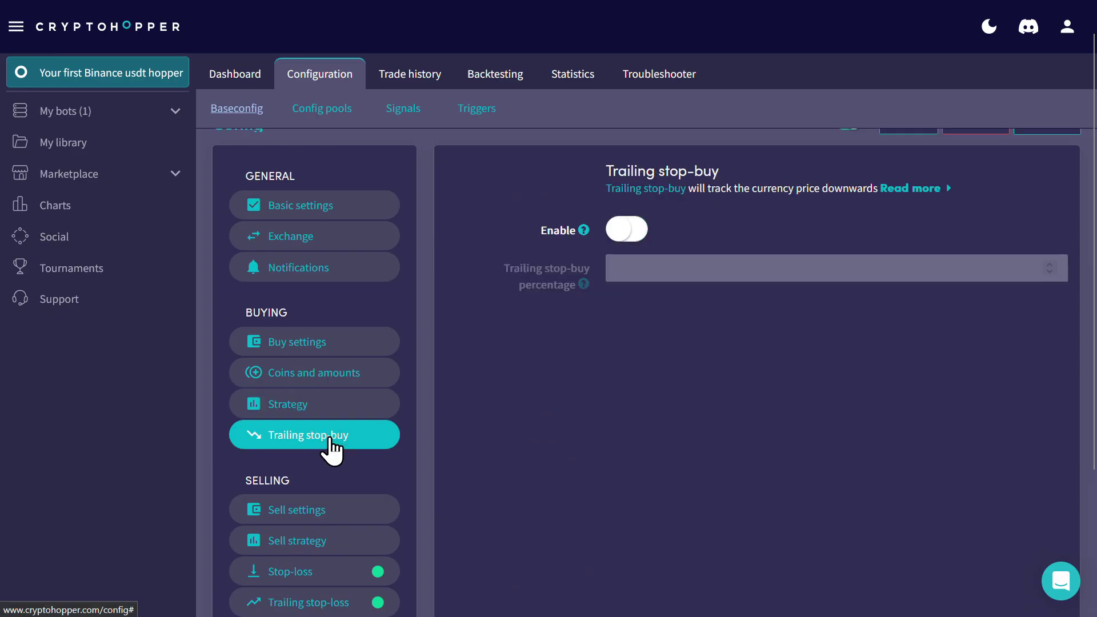
{"action": "scroll", "coordinate": [655, 294], "scroll_direction": "down", "scroll_amount": 1}
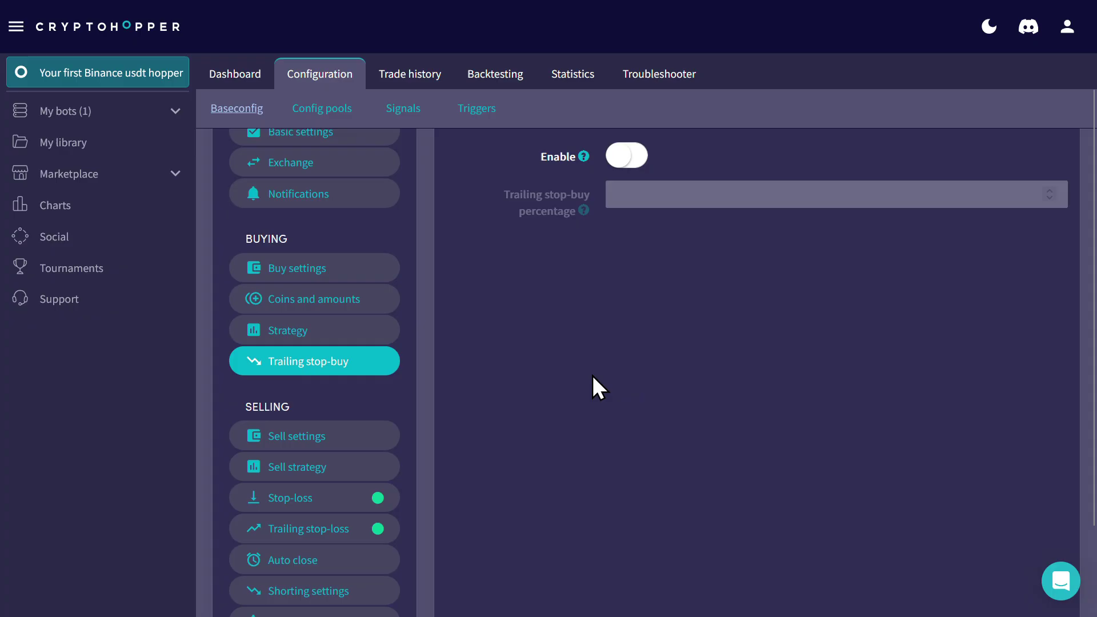
{"action": "left_click", "coordinate": [635, 159]}
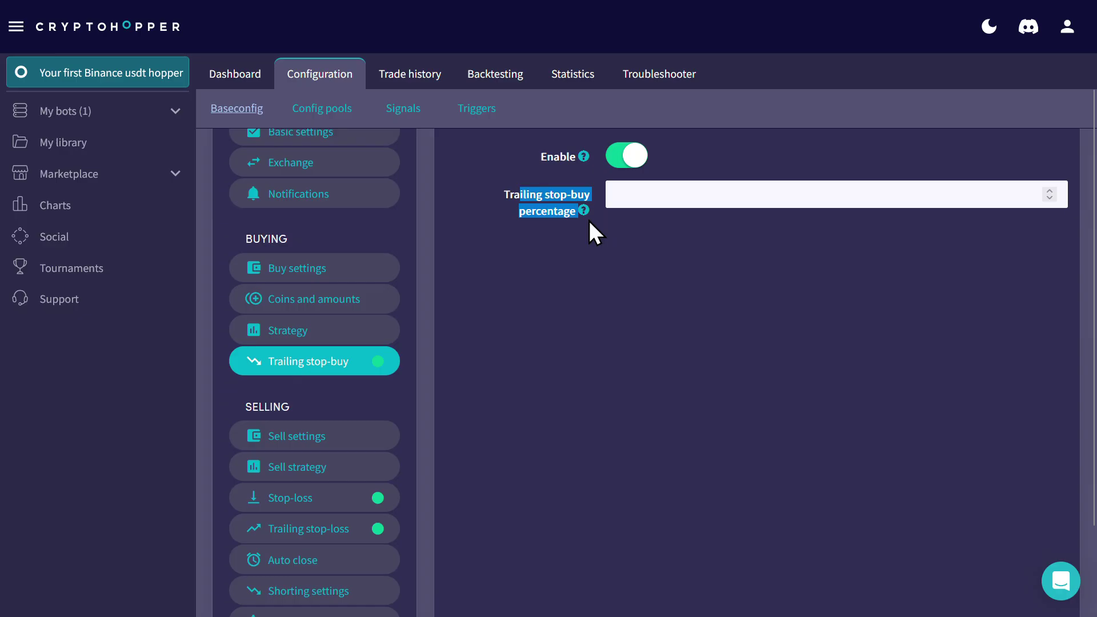
{"action": "left_click", "coordinate": [586, 259]}
{"action": "scroll", "coordinate": [547, 326], "scroll_direction": "down", "scroll_amount": 1}
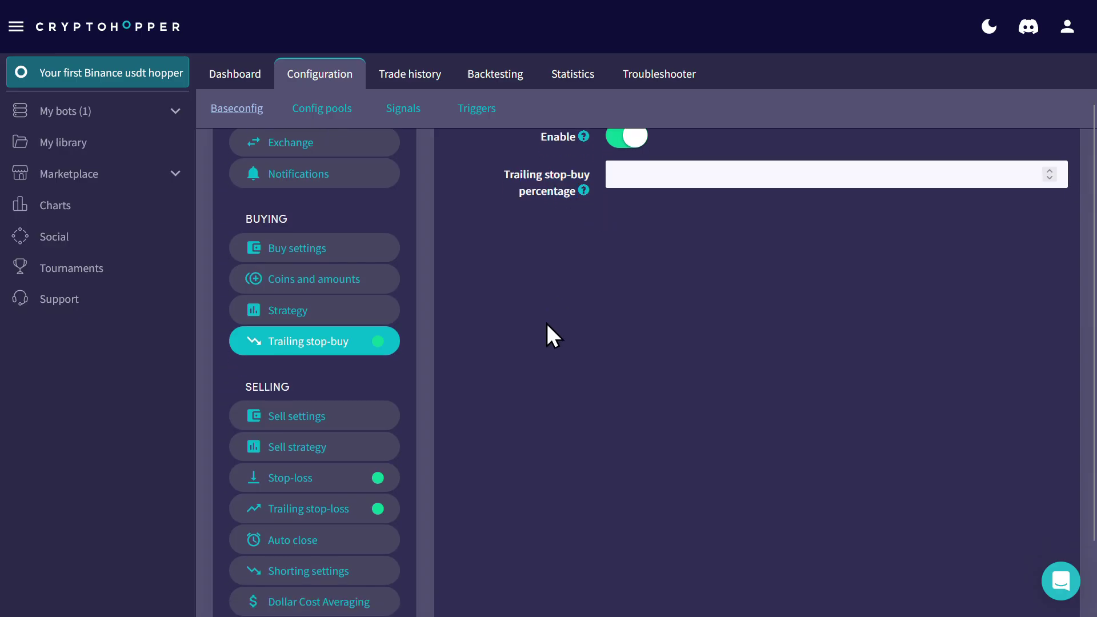
Set the trailing stop-buy percentage to 2, then go to Sell settings.
{"action": "left_click", "coordinate": [699, 162]}
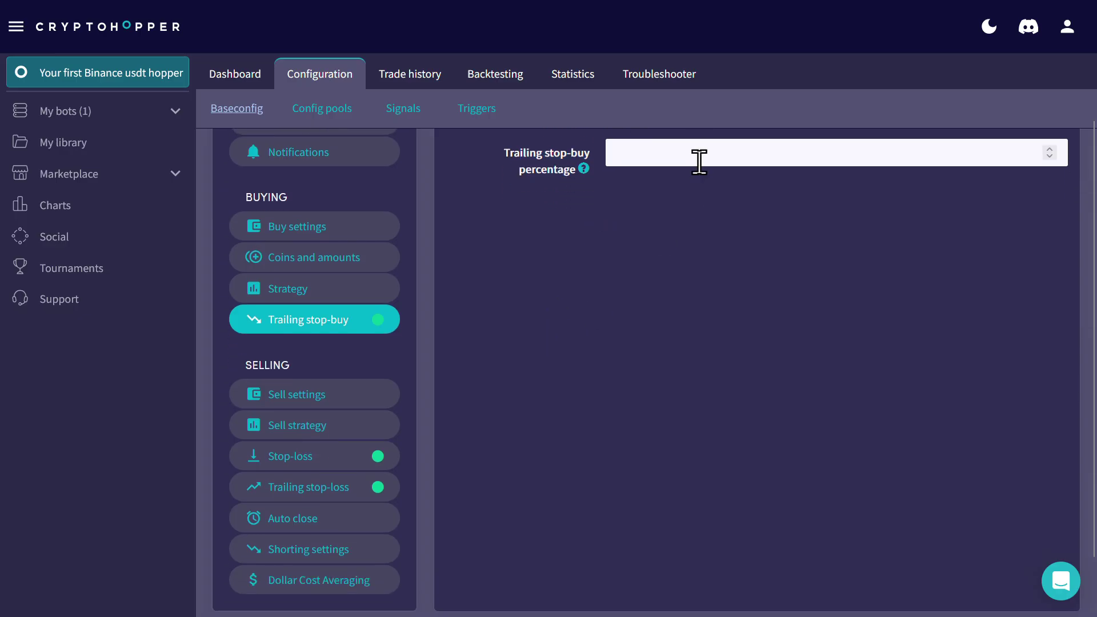
{"action": "type", "text": "2"}
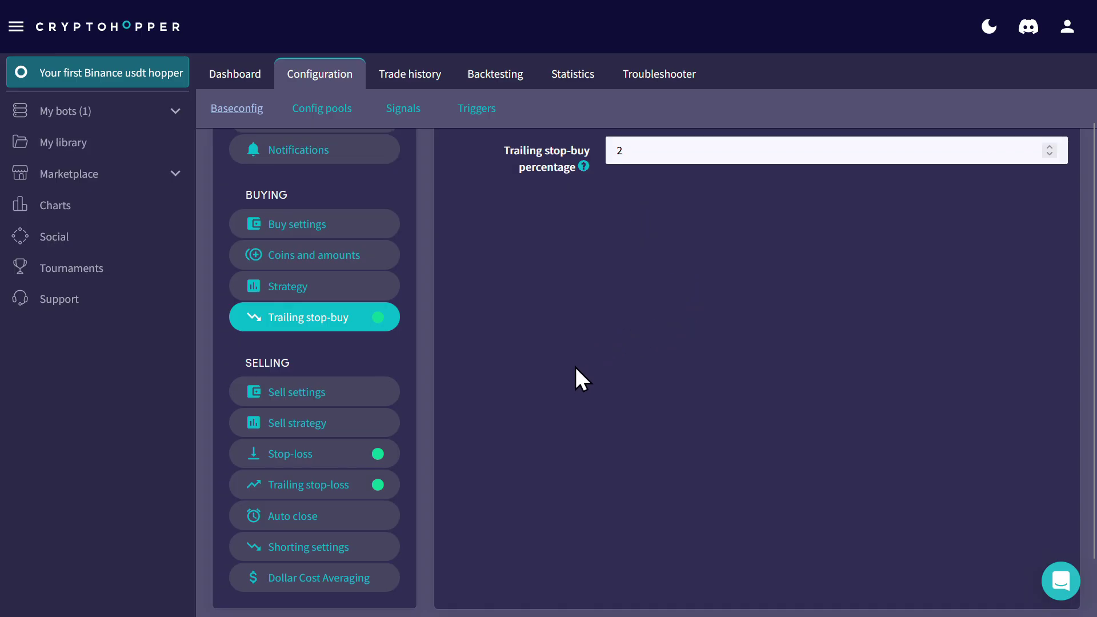
{"action": "scroll", "coordinate": [575, 368], "scroll_direction": "down", "scroll_amount": 1}
{"action": "left_click", "coordinate": [313, 347]}
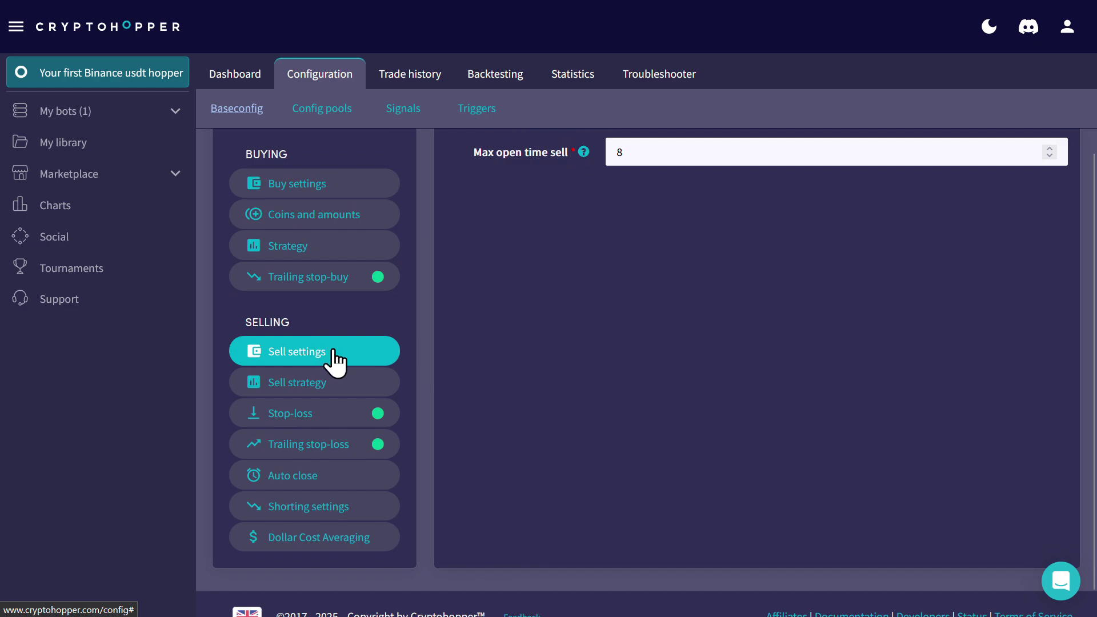
Change take profit from 5 to 2, keeping Market sell orders and max open time 8.
{"action": "scroll", "coordinate": [534, 285], "scroll_direction": "up", "scroll_amount": 3}
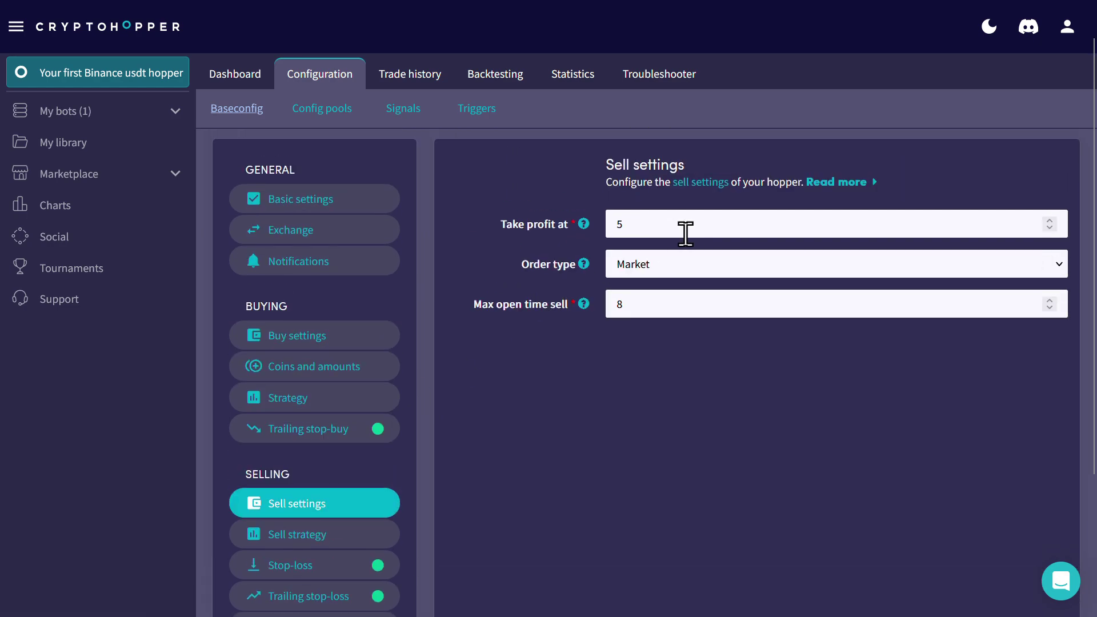
{"action": "left_click", "coordinate": [663, 263]}
{"action": "left_click", "coordinate": [620, 416]}
{"action": "double_click", "coordinate": [631, 222]}
{"action": "type", "text": "2."}
{"action": "left_click", "coordinate": [655, 266]}
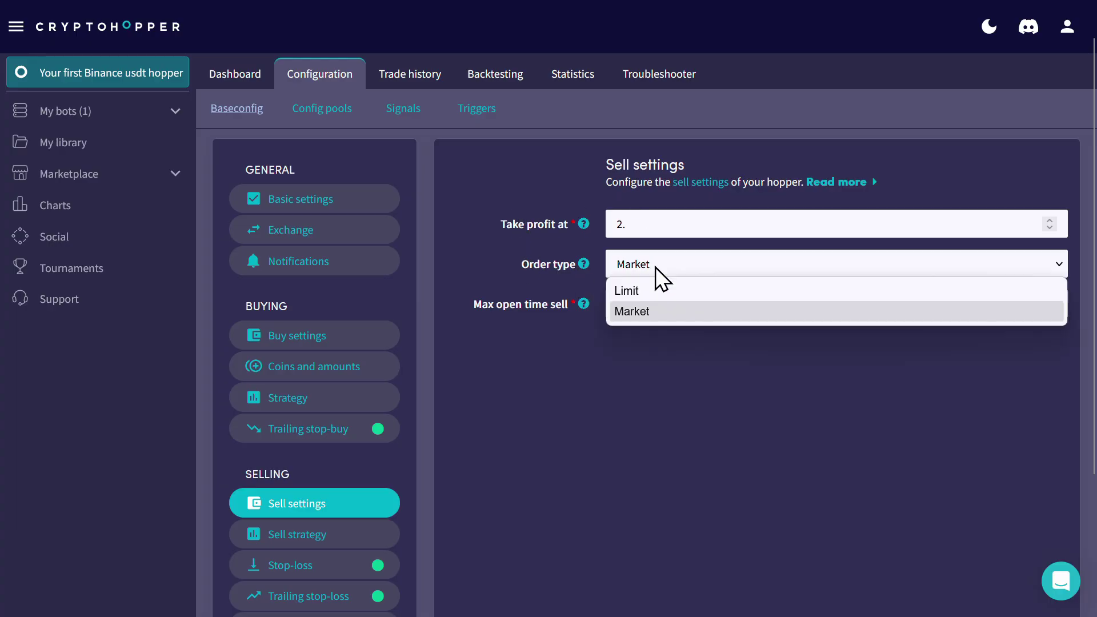
{"action": "left_click", "coordinate": [649, 337]}
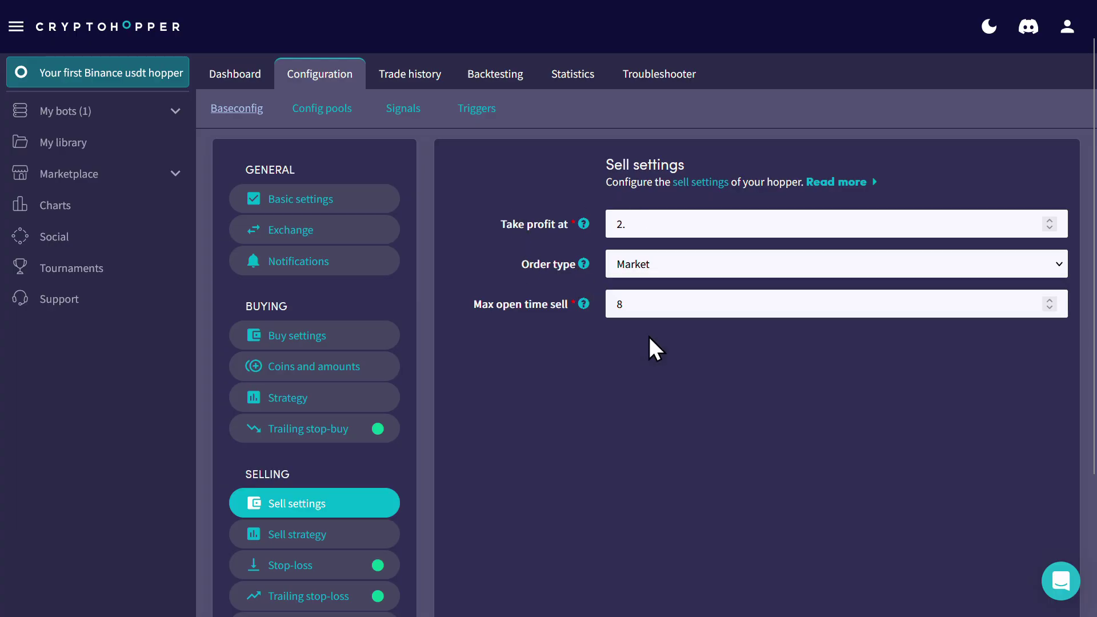
{"action": "left_click", "coordinate": [666, 303]}
Review the Sell strategy options, leaving all three switched off.
{"action": "left_click", "coordinate": [295, 540]}
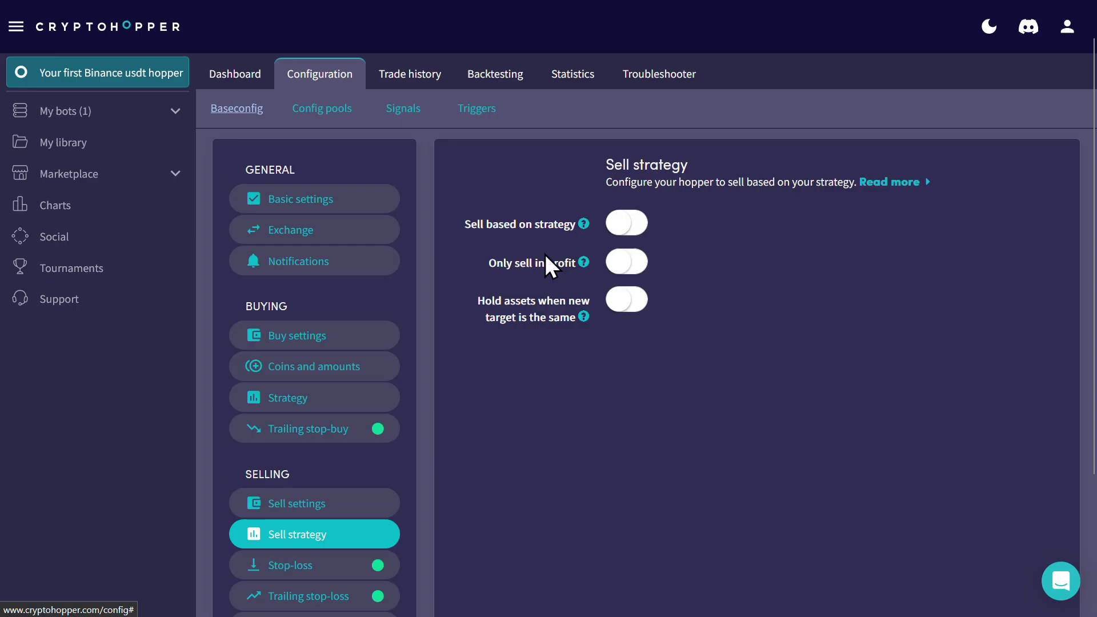
{"action": "scroll", "coordinate": [347, 480], "scroll_direction": "down", "scroll_amount": 2}
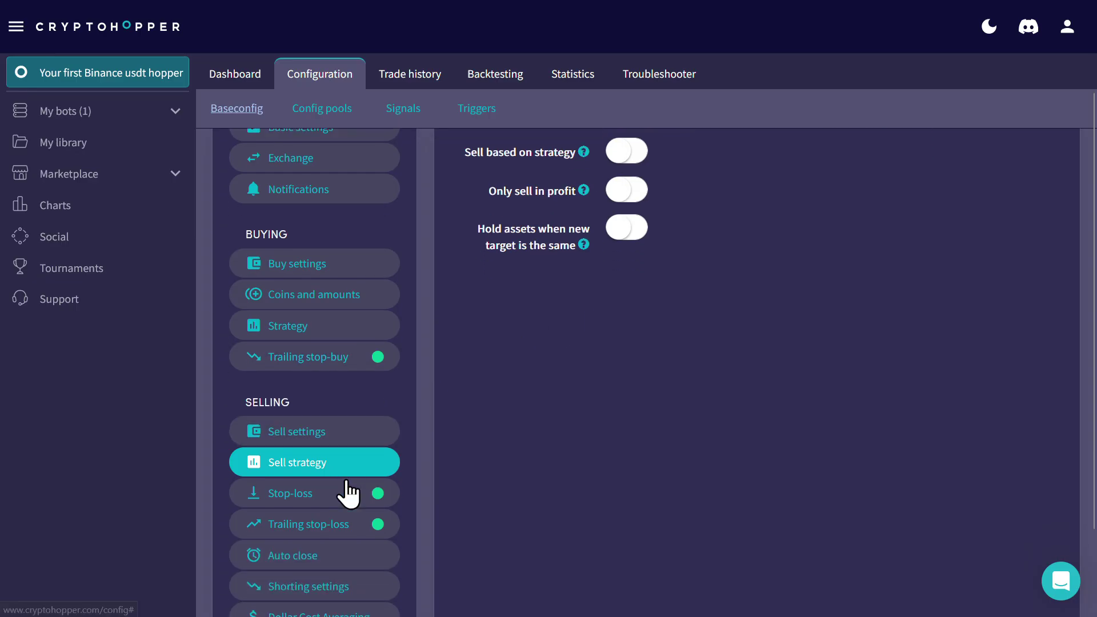
{"action": "left_click_drag", "start_coordinate": [490, 182], "coordinate": [589, 180]}
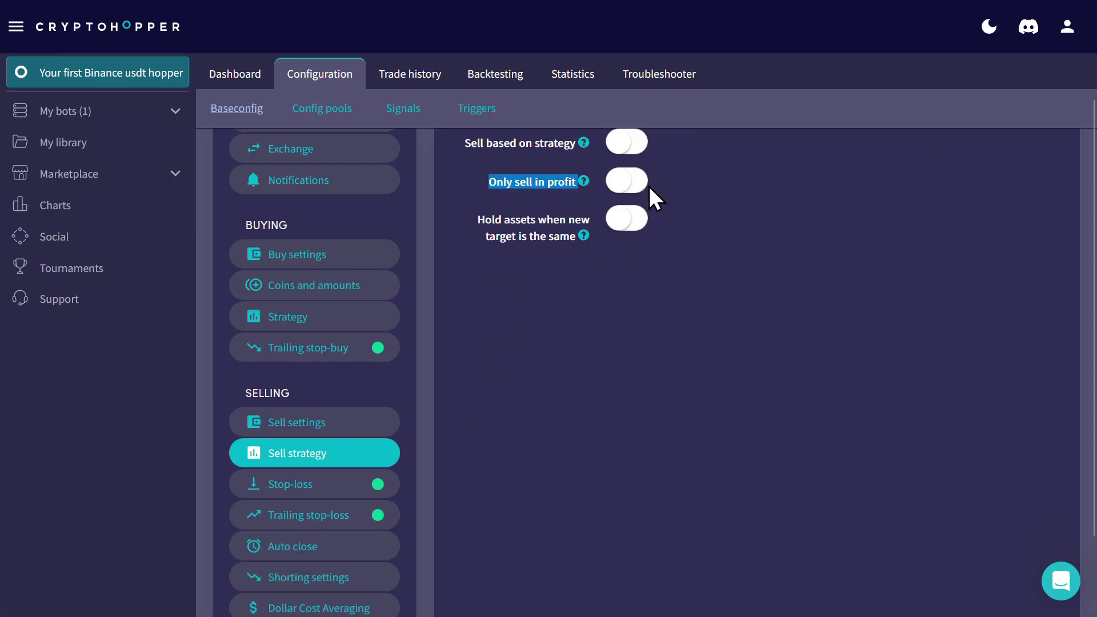
{"action": "scroll", "coordinate": [650, 200], "scroll_direction": "up", "scroll_amount": 2}
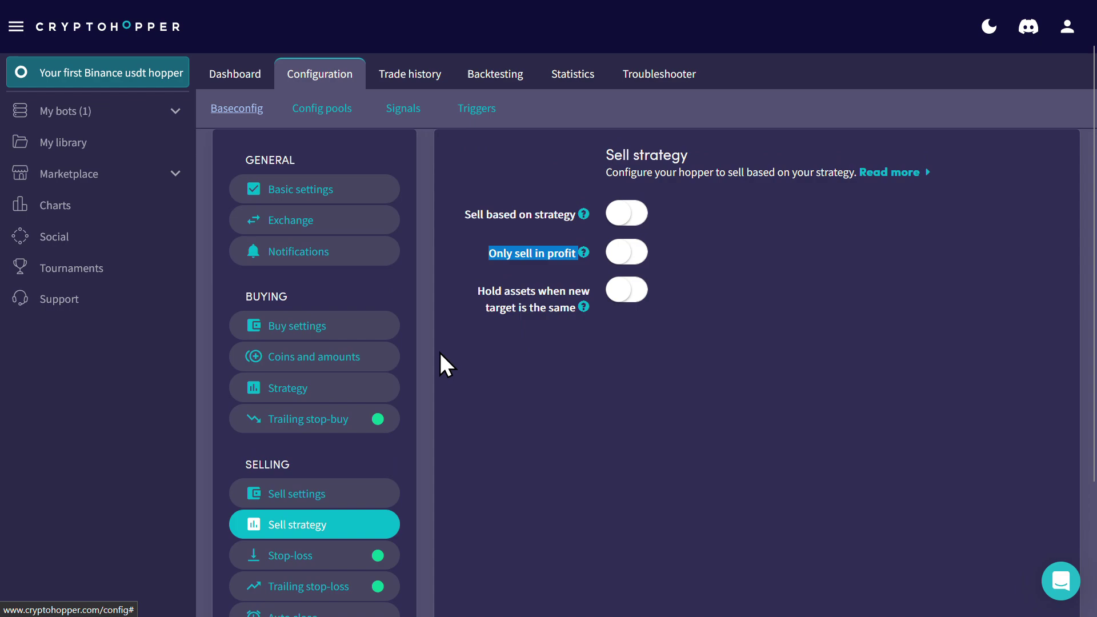
{"action": "scroll", "coordinate": [330, 491], "scroll_direction": "down", "scroll_amount": 3}
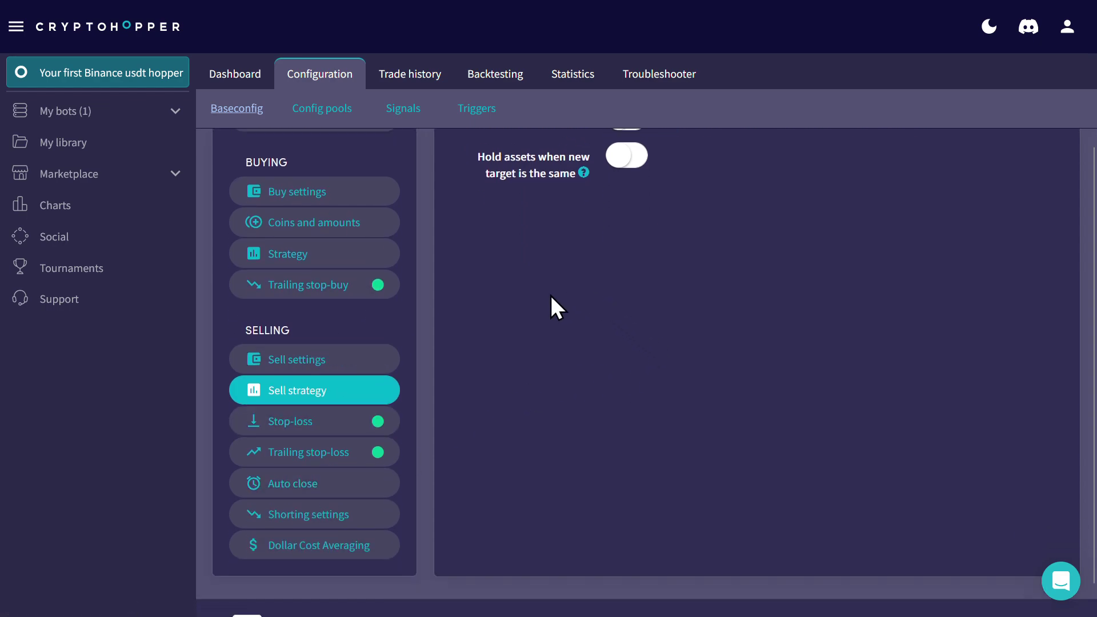
Review the stop-loss settings at 3, keeping minutes as the timeout unit.
{"action": "left_click", "coordinate": [303, 427]}
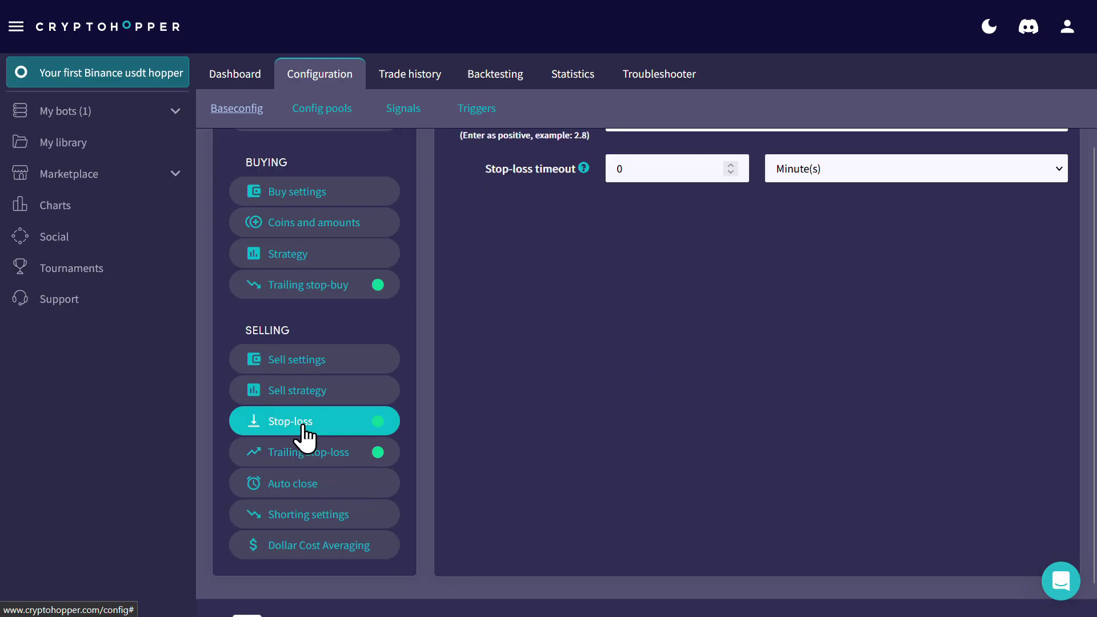
{"action": "scroll", "coordinate": [561, 354], "scroll_direction": "up", "scroll_amount": 3}
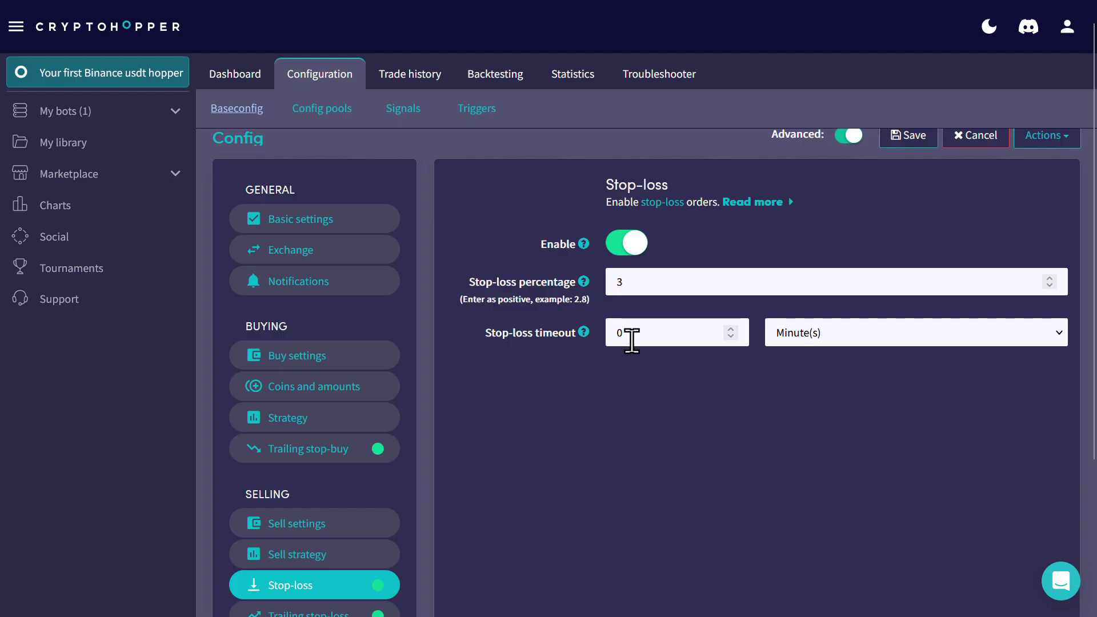
{"action": "left_click", "coordinate": [863, 329]}
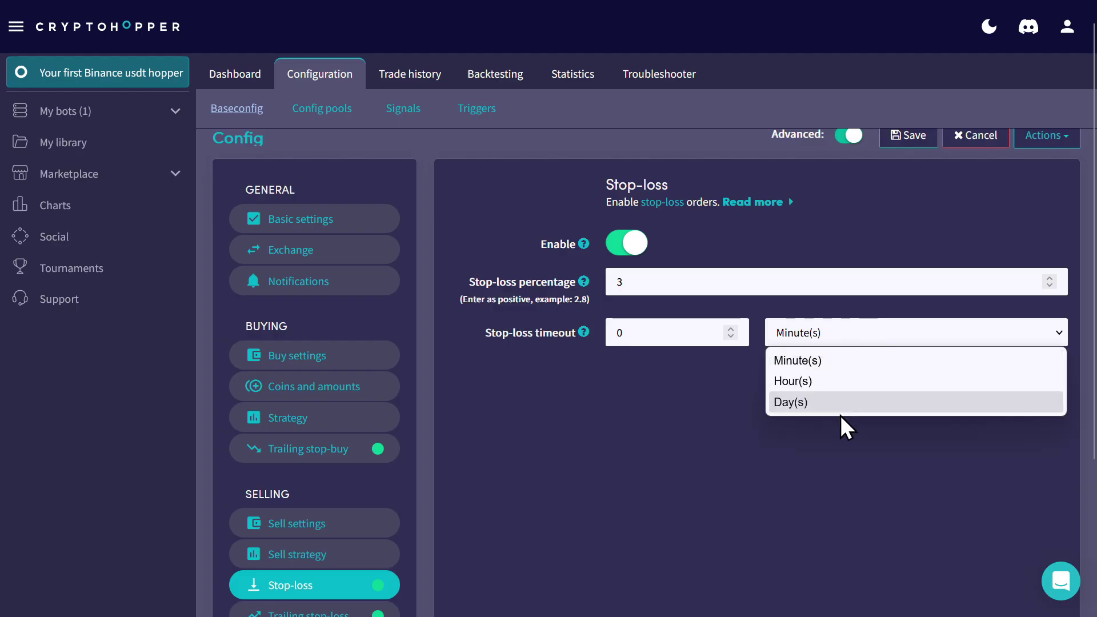
{"action": "left_click", "coordinate": [599, 464]}
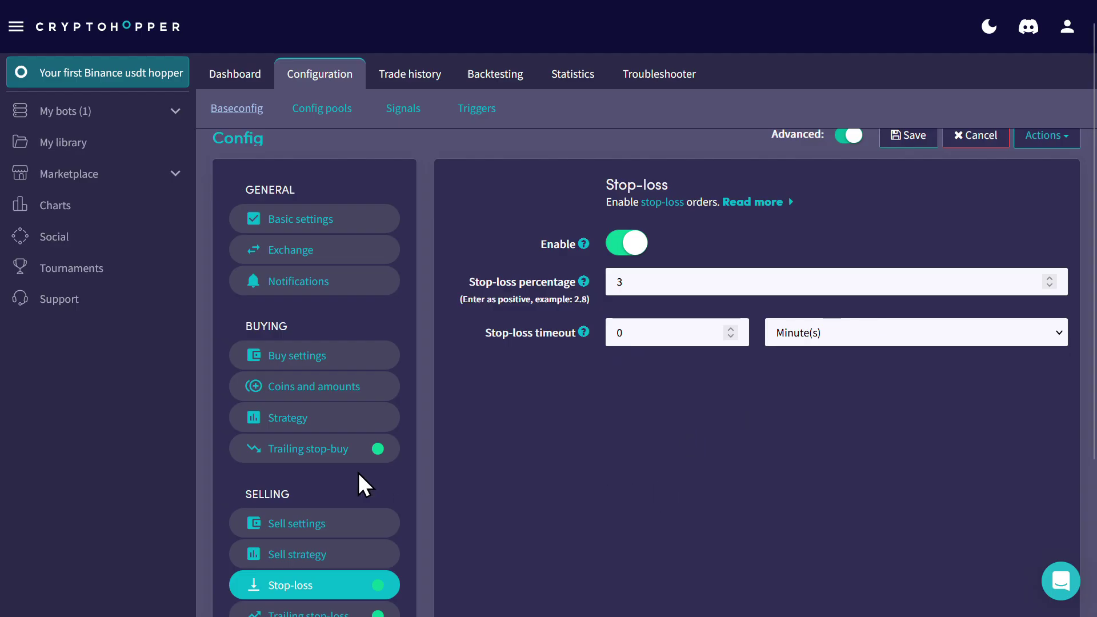
{"action": "scroll", "coordinate": [306, 534], "scroll_direction": "down", "scroll_amount": 2}
Check trailing stop-loss at 1, then switch Auto close on.
{"action": "left_click", "coordinate": [308, 523]}
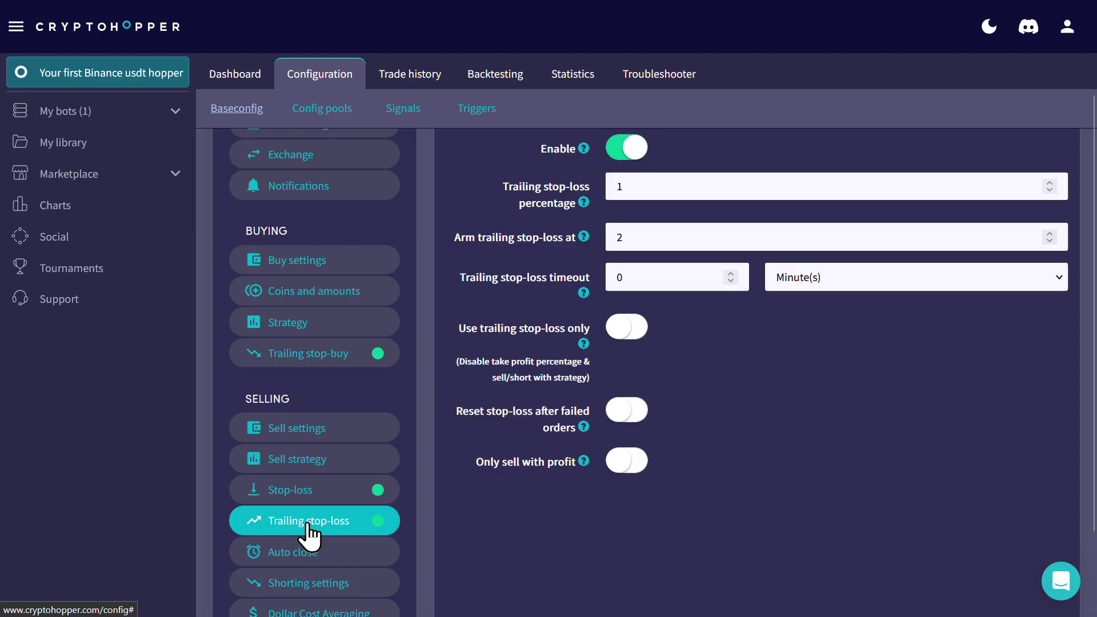
{"action": "scroll", "coordinate": [635, 345], "scroll_direction": "up", "scroll_amount": 1}
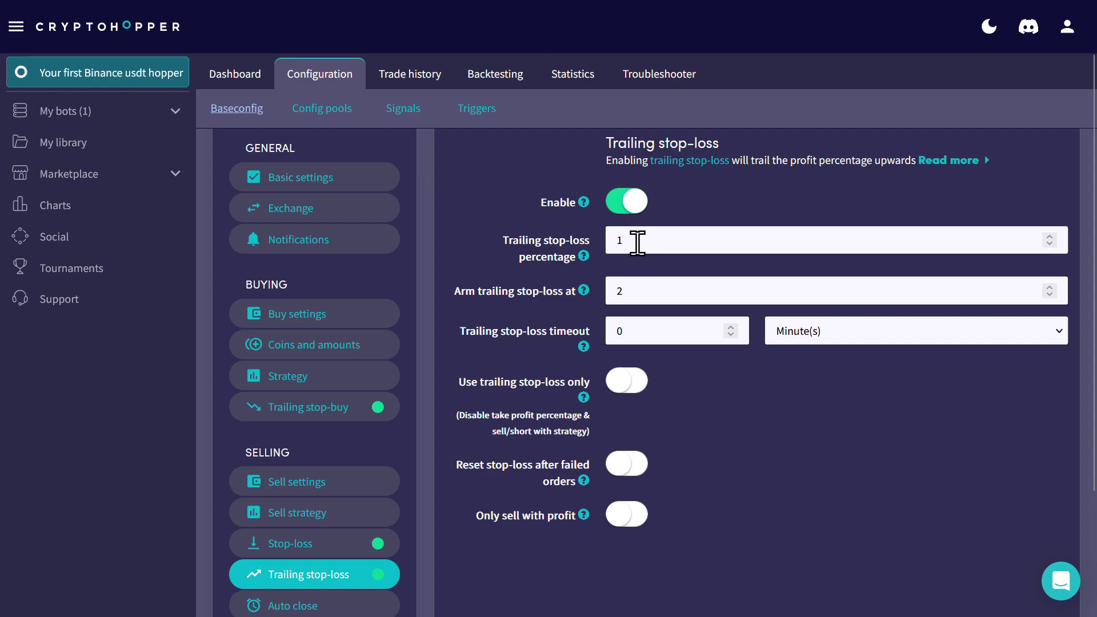
{"action": "double_click", "coordinate": [629, 290]}
{"action": "scroll", "coordinate": [585, 446], "scroll_direction": "down", "scroll_amount": 1}
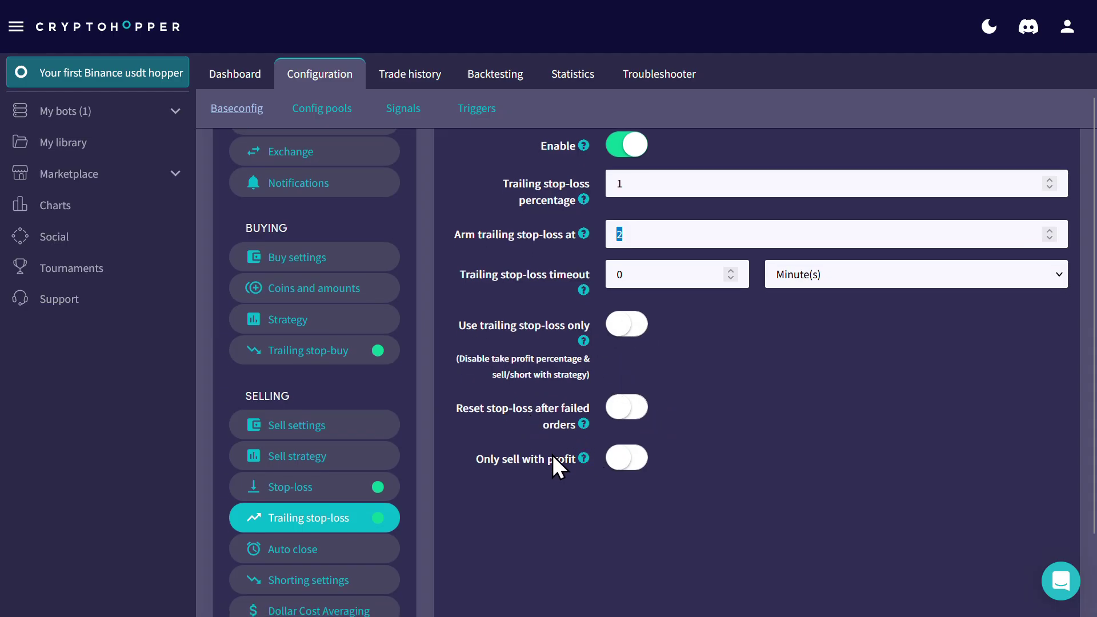
{"action": "scroll", "coordinate": [314, 503], "scroll_direction": "down", "scroll_amount": 1}
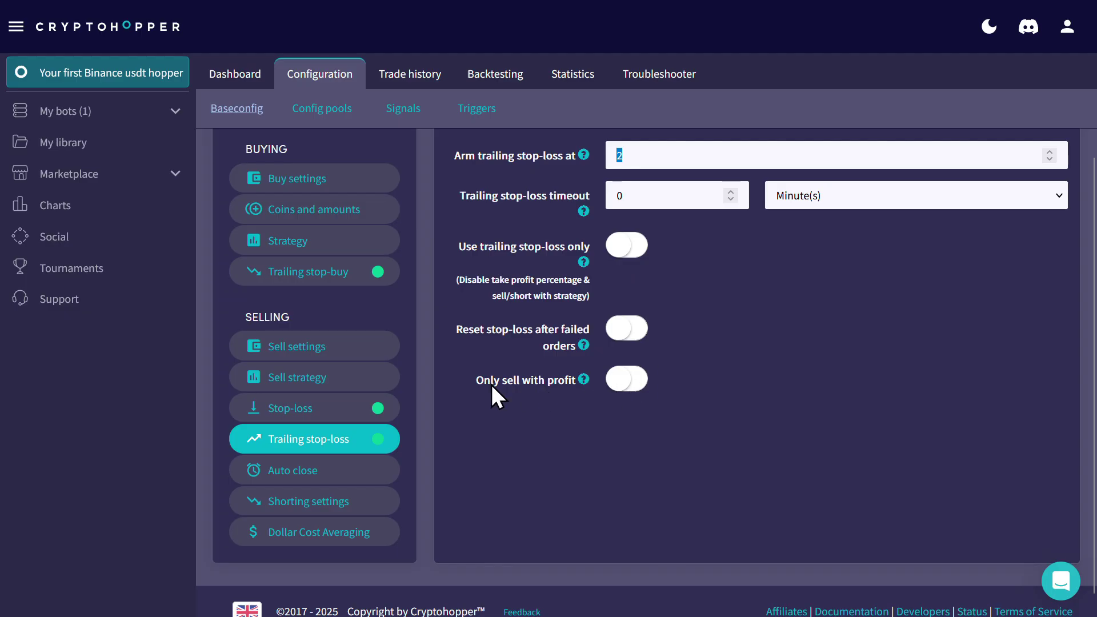
{"action": "left_click_drag", "start_coordinate": [491, 384], "coordinate": [567, 385]}
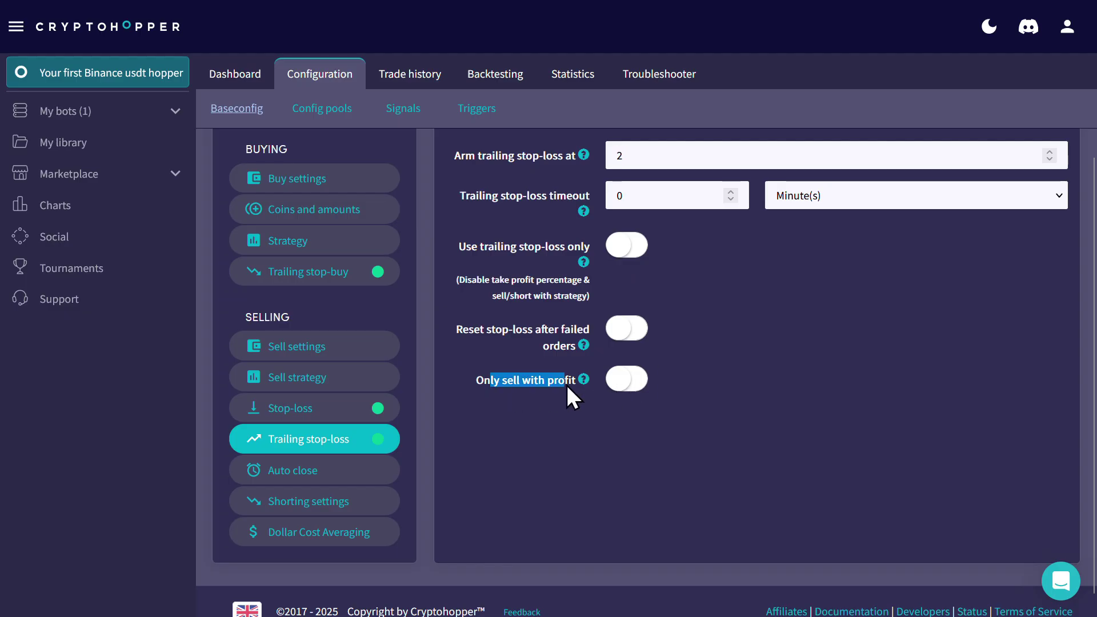
{"action": "left_click", "coordinate": [318, 474]}
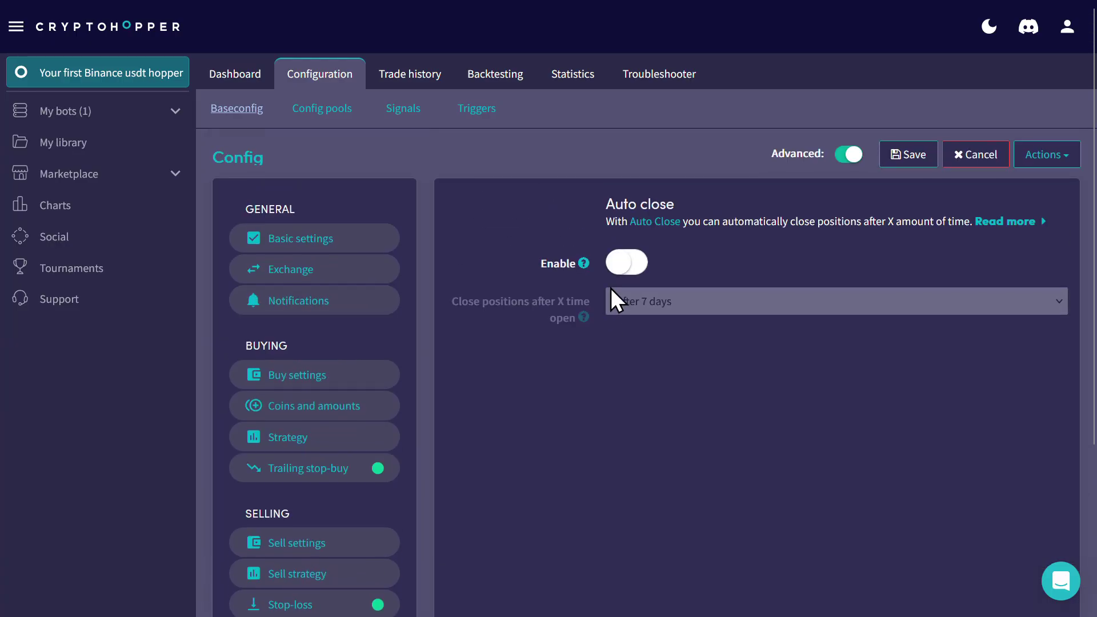
{"action": "left_click", "coordinate": [625, 265]}
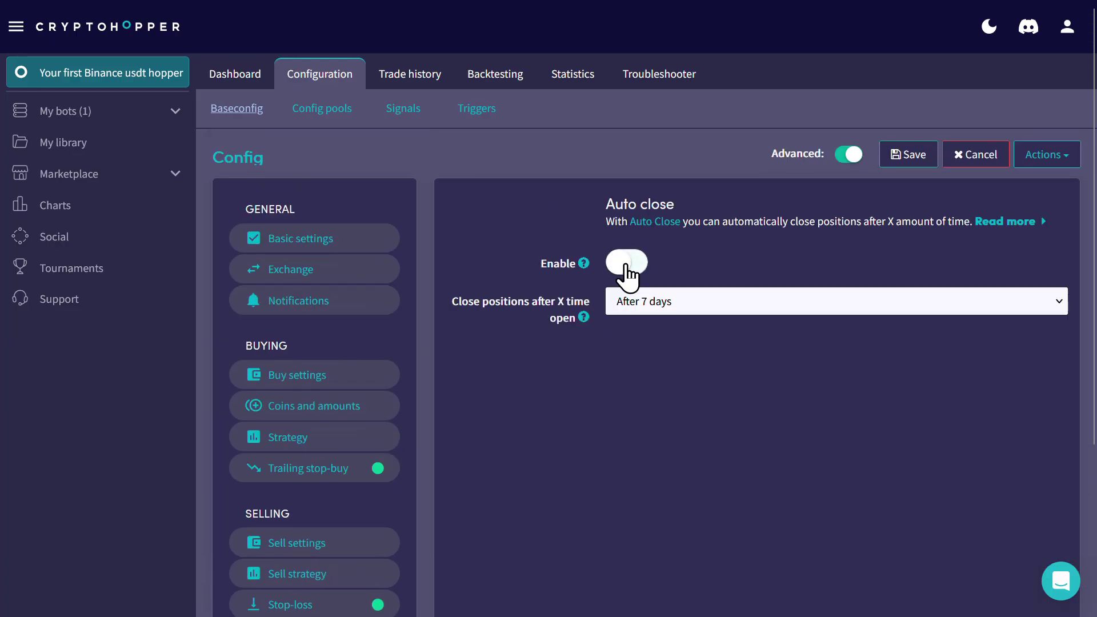
Keep auto close at 7 days and look over the shorting settings.
{"action": "left_click", "coordinate": [676, 304]}
{"action": "left_click", "coordinate": [306, 532]}
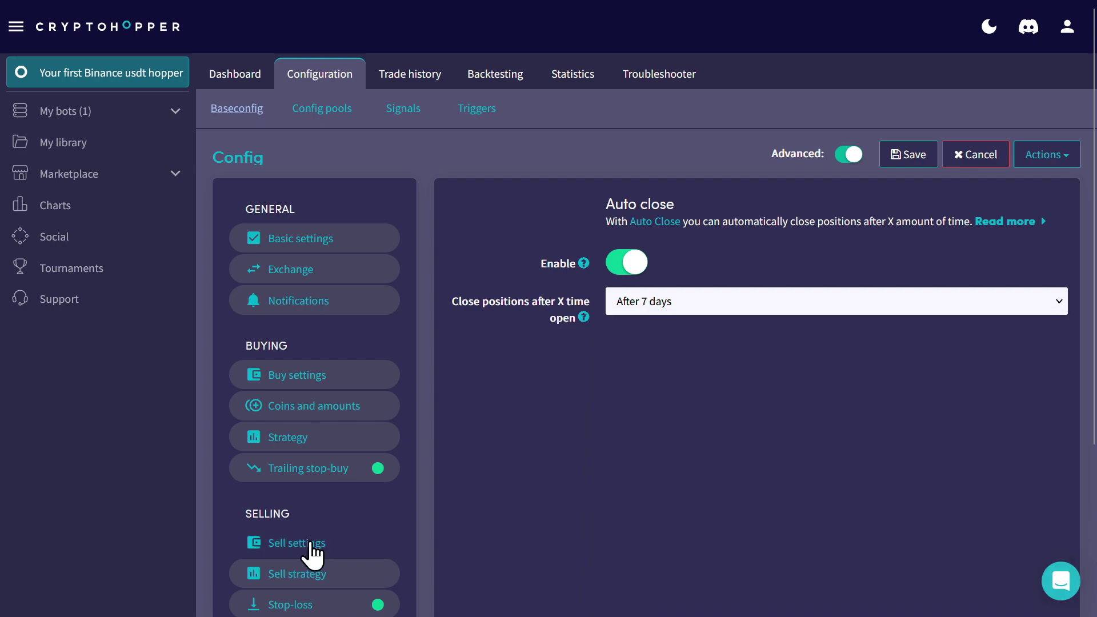
{"action": "scroll", "coordinate": [313, 566], "scroll_direction": "down", "scroll_amount": 4}
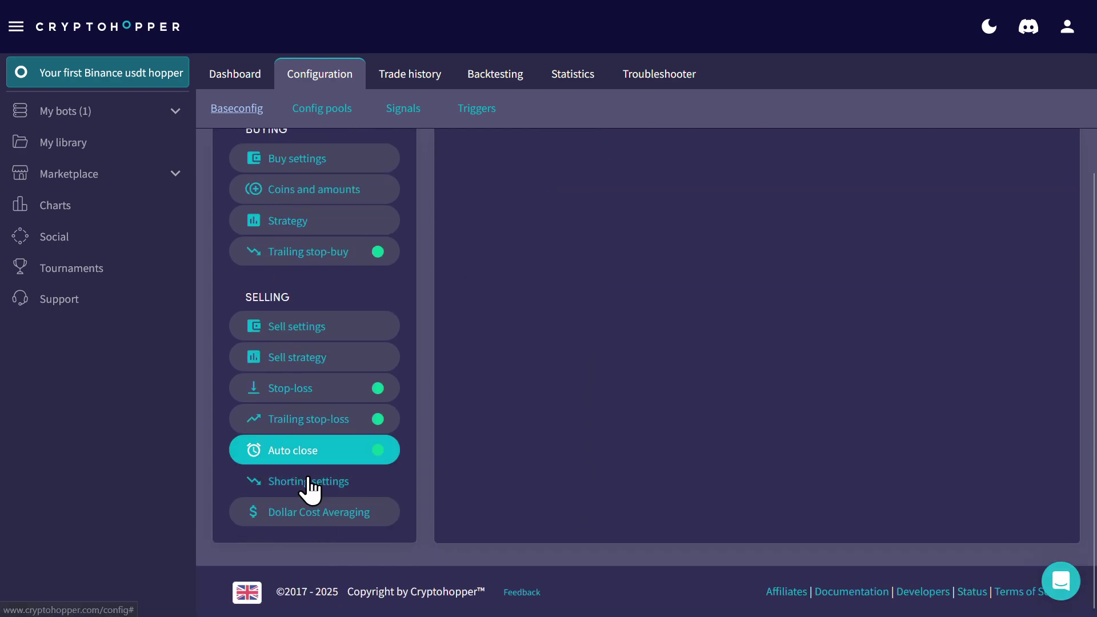
{"action": "left_click", "coordinate": [309, 483]}
{"action": "scroll", "coordinate": [607, 337], "scroll_direction": "up", "scroll_amount": 2}
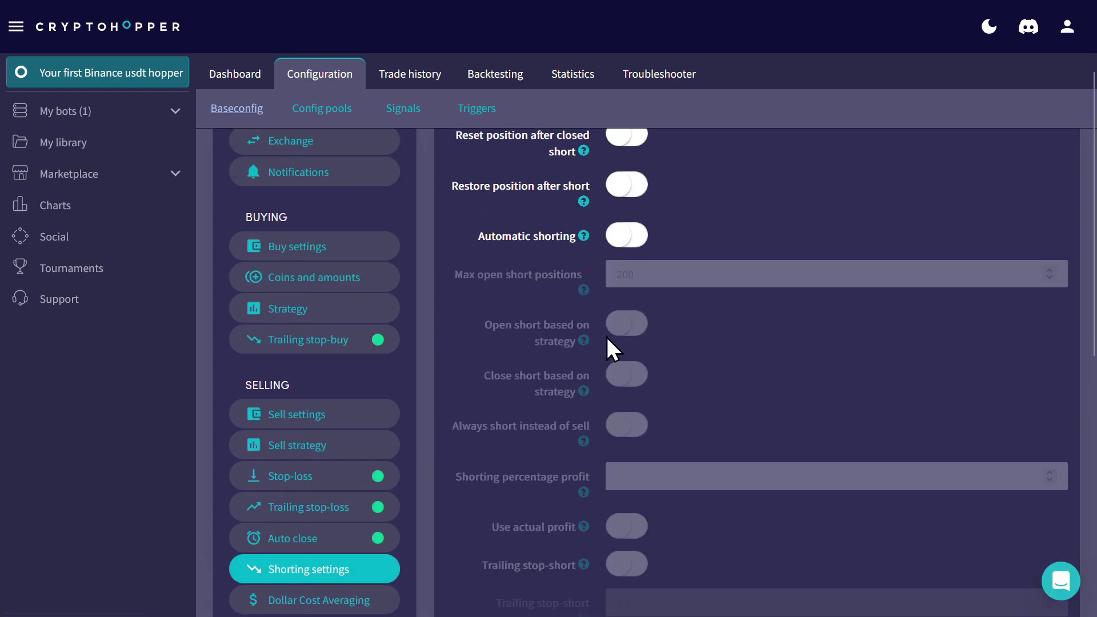
{"action": "scroll", "coordinate": [607, 337], "scroll_direction": "down", "scroll_amount": 6}
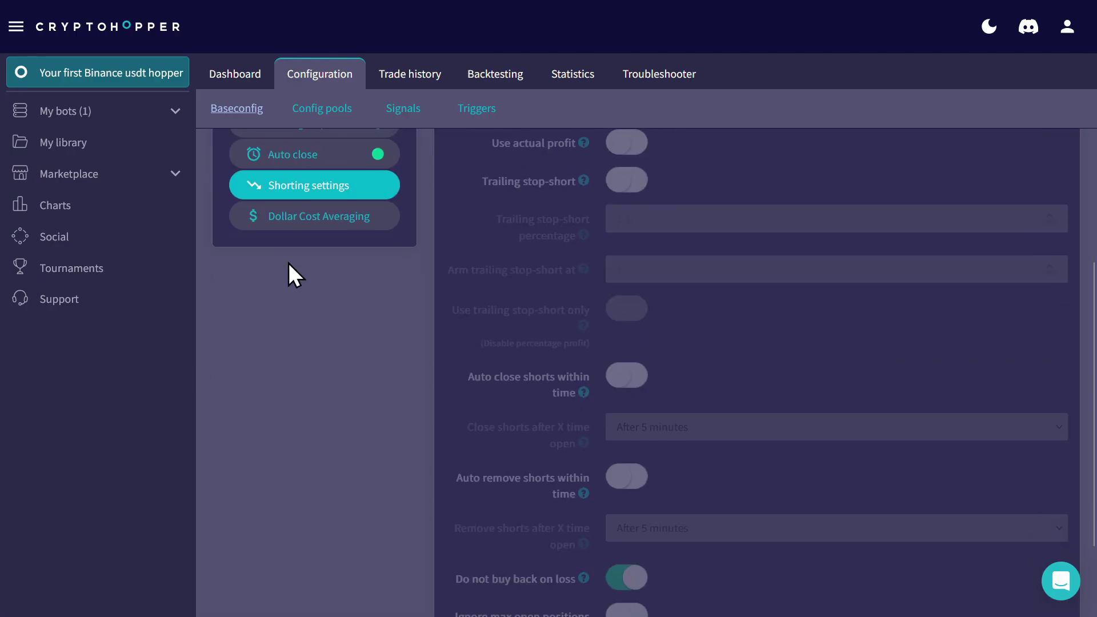
Turn Dollar Cost Averaging on and scroll through its DCA fields.
{"action": "left_click", "coordinate": [296, 219]}
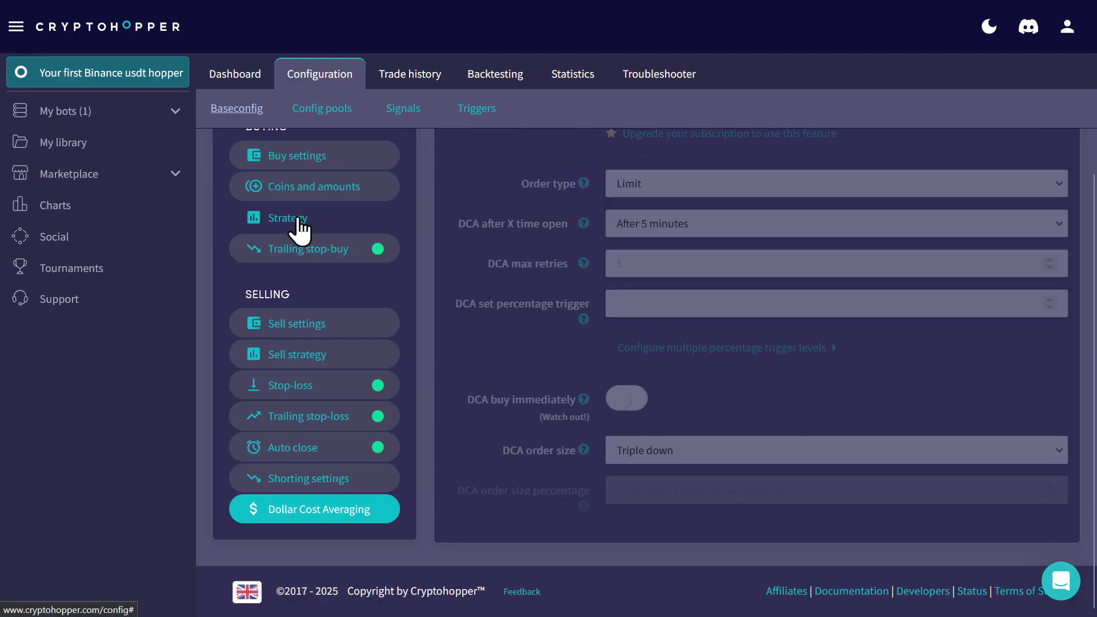
{"action": "scroll", "coordinate": [563, 213], "scroll_direction": "up", "scroll_amount": 4}
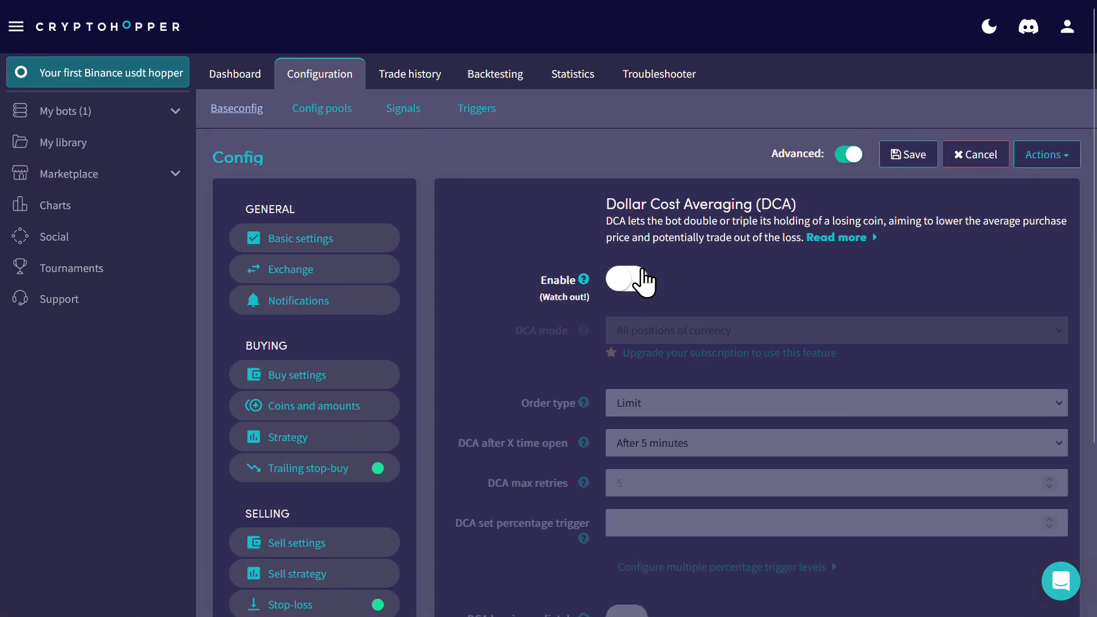
{"action": "left_click", "coordinate": [628, 278]}
{"action": "scroll", "coordinate": [698, 366], "scroll_direction": "down", "scroll_amount": 3}
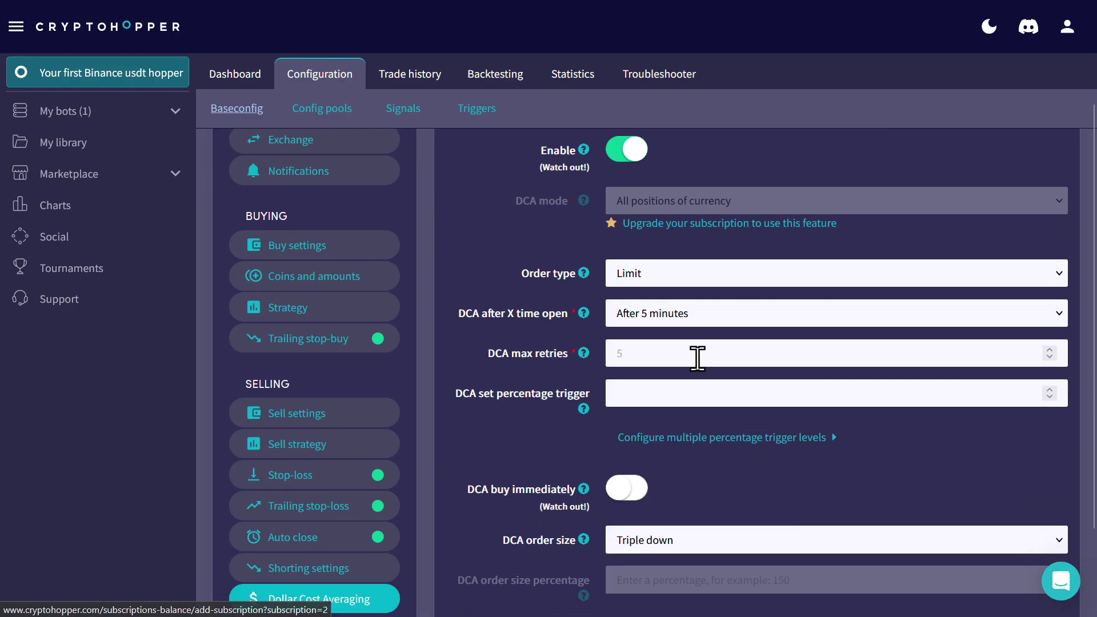
{"action": "scroll", "coordinate": [697, 360], "scroll_direction": "down", "scroll_amount": 2}
{"action": "scroll", "coordinate": [705, 334], "scroll_direction": "up", "scroll_amount": 4}
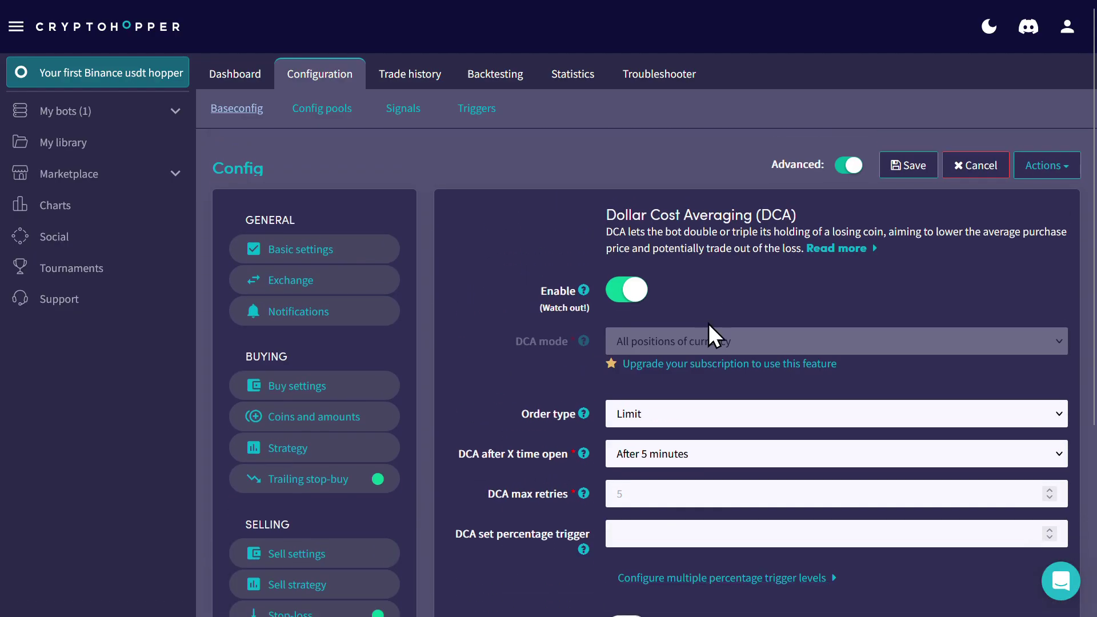
Switch DCA back off and save the config, confirming past the stop-loss warning.
{"action": "left_click", "coordinate": [628, 279]}
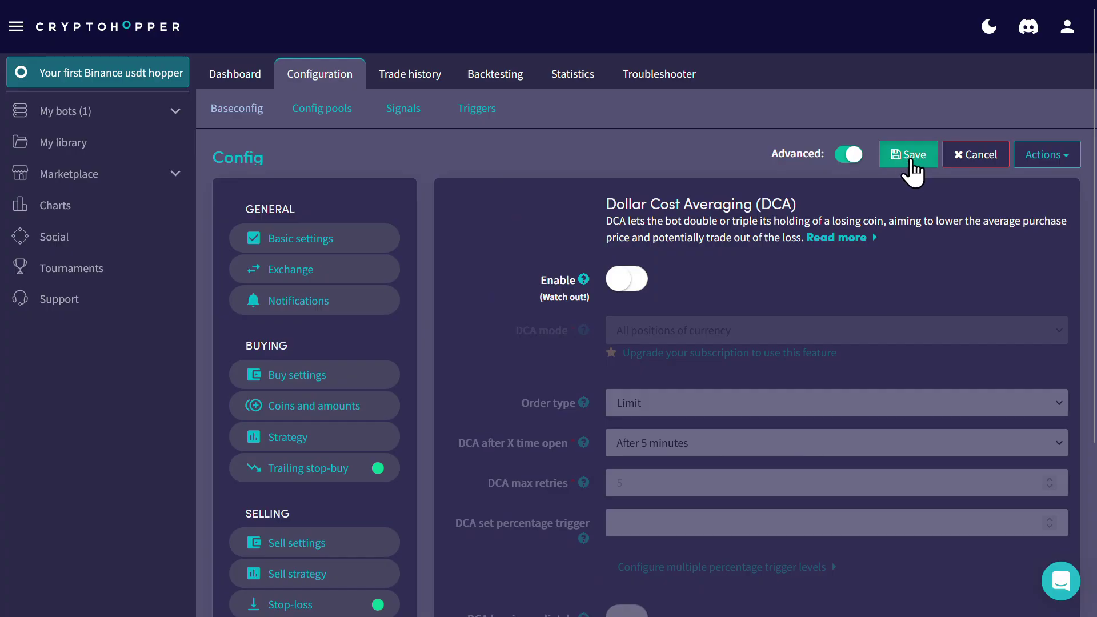
{"action": "left_click", "coordinate": [909, 161]}
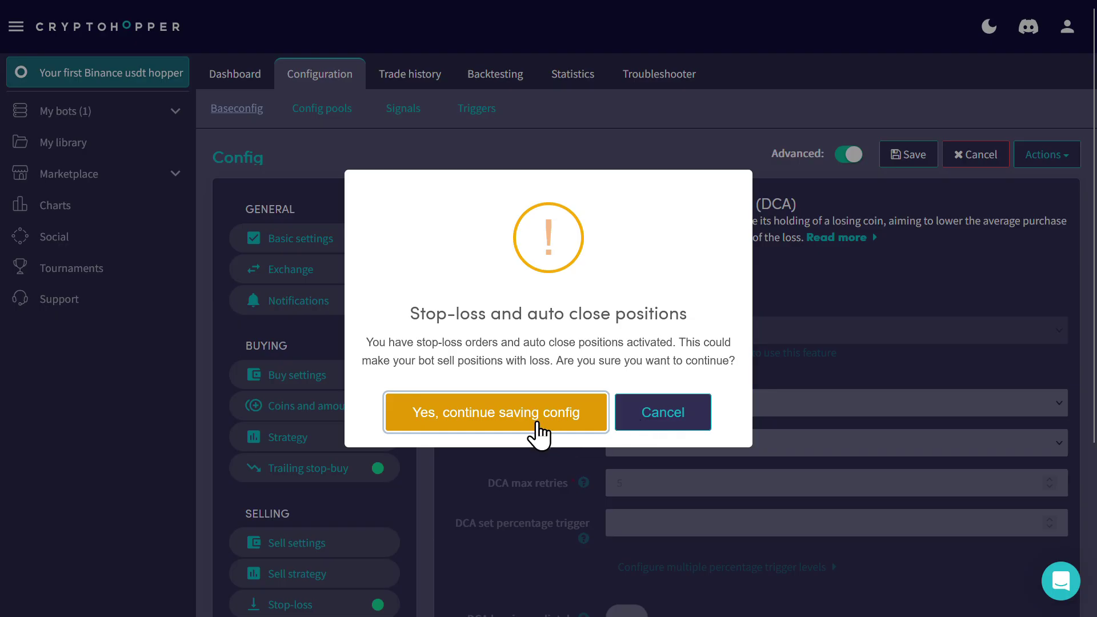
{"action": "left_click", "coordinate": [537, 425]}
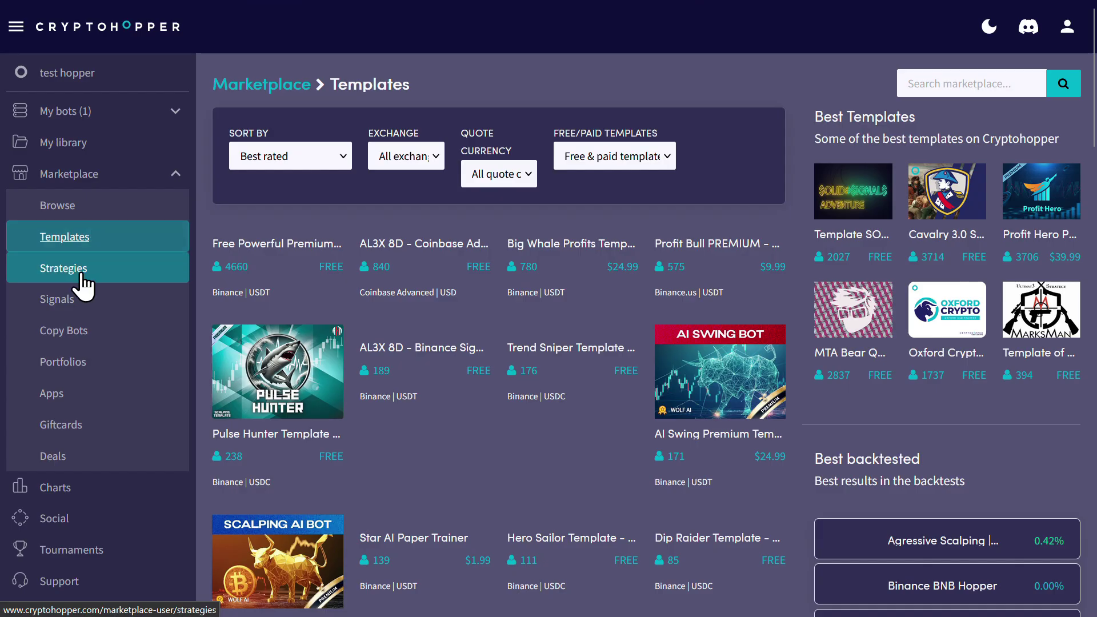
Browse the Marketplace Templates, Copy Bots and Portfolios sections, scrolling the portfolio list.
{"action": "left_click", "coordinate": [80, 271]}
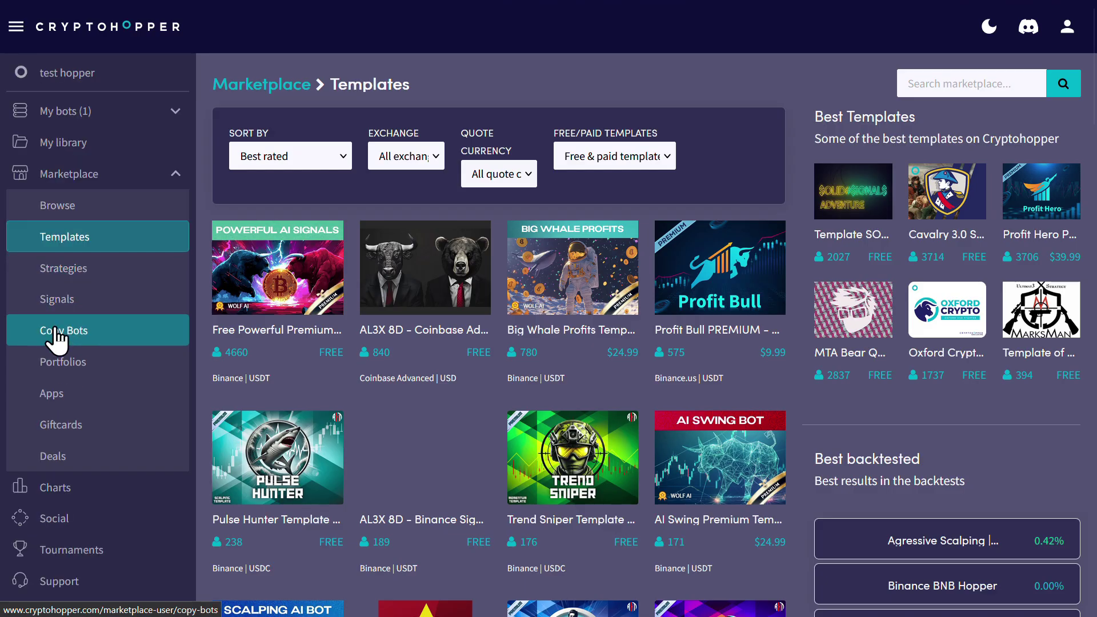
{"action": "left_click", "coordinate": [114, 333]}
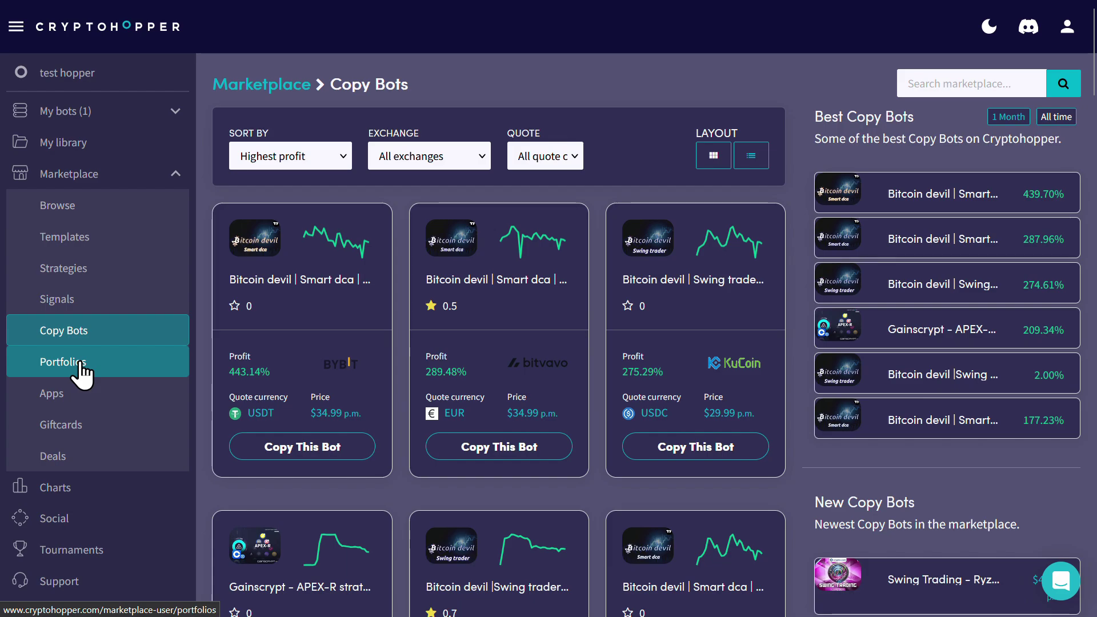
{"action": "left_click", "coordinate": [80, 365]}
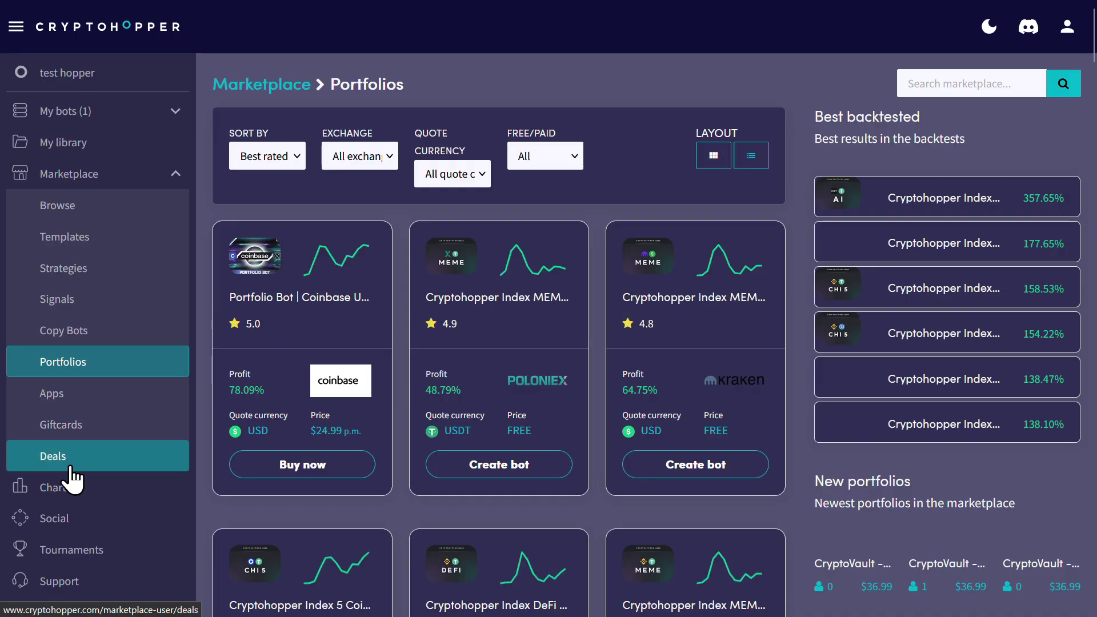
{"action": "scroll", "coordinate": [68, 470], "scroll_direction": "down", "scroll_amount": 1}
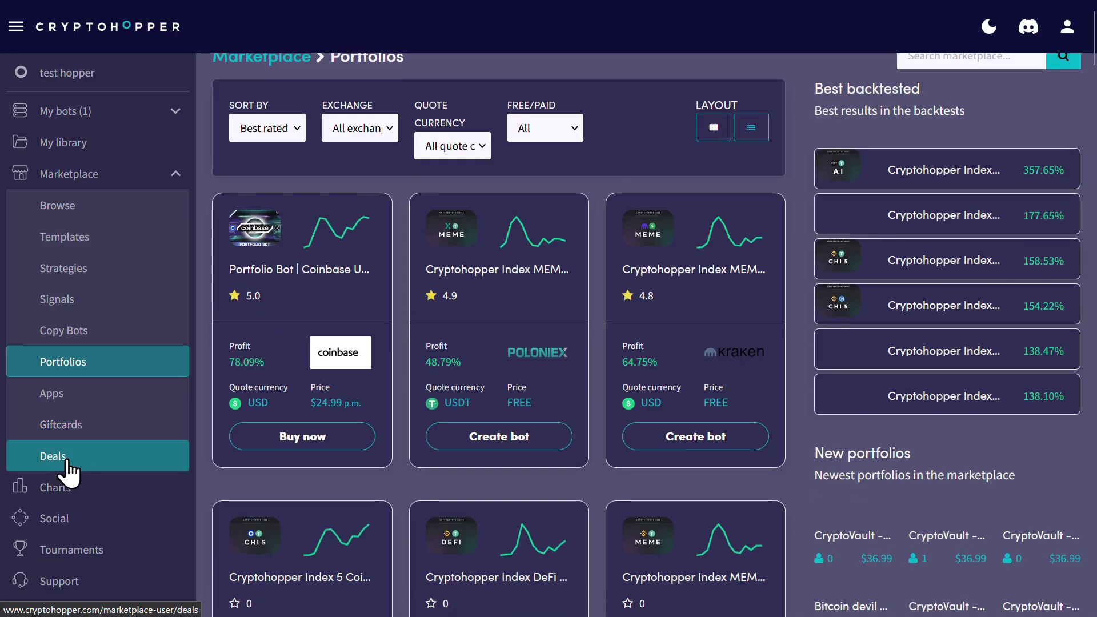
{"action": "scroll", "coordinate": [68, 470], "scroll_direction": "down", "scroll_amount": 1}
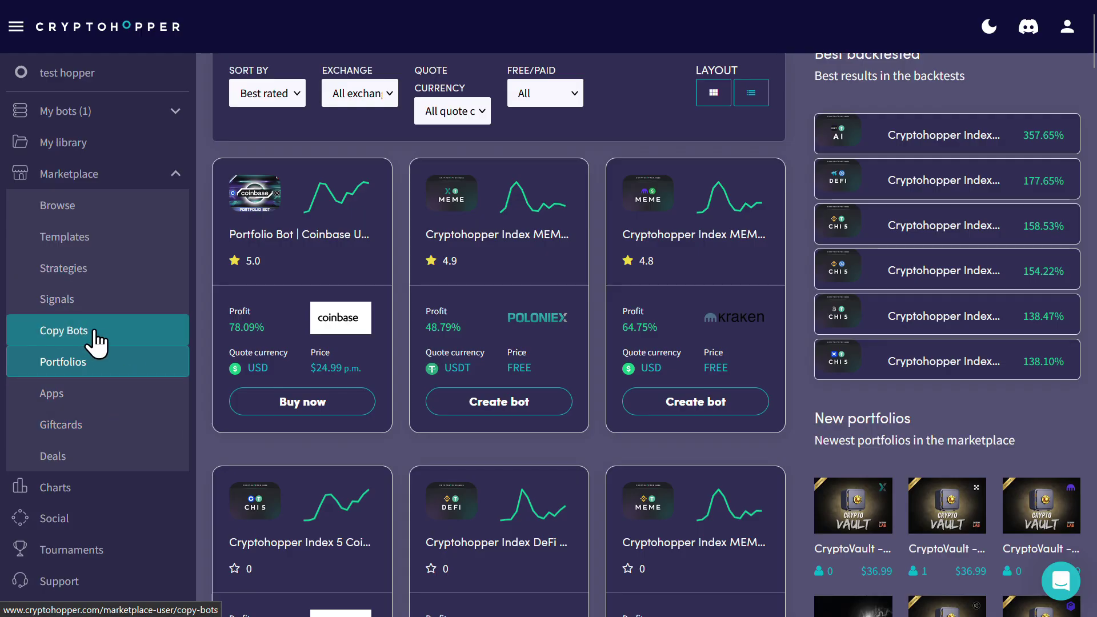
{"action": "left_click", "coordinate": [82, 454]}
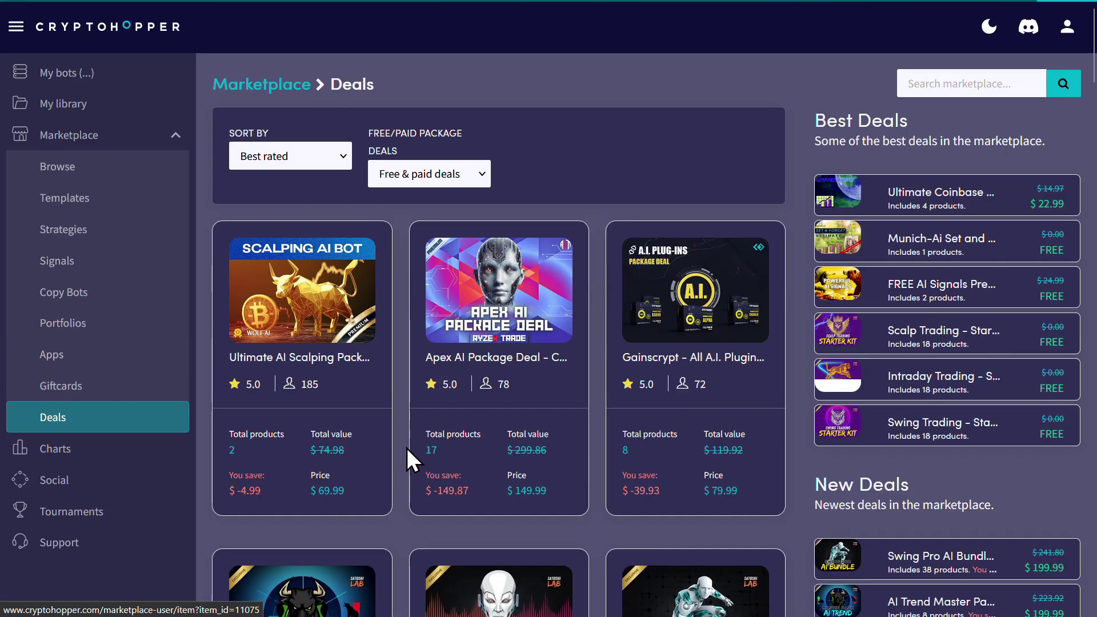
{"action": "scroll", "coordinate": [407, 448], "scroll_direction": "down", "scroll_amount": 3}
{"action": "scroll", "coordinate": [508, 523], "scroll_direction": "down", "scroll_amount": 3}
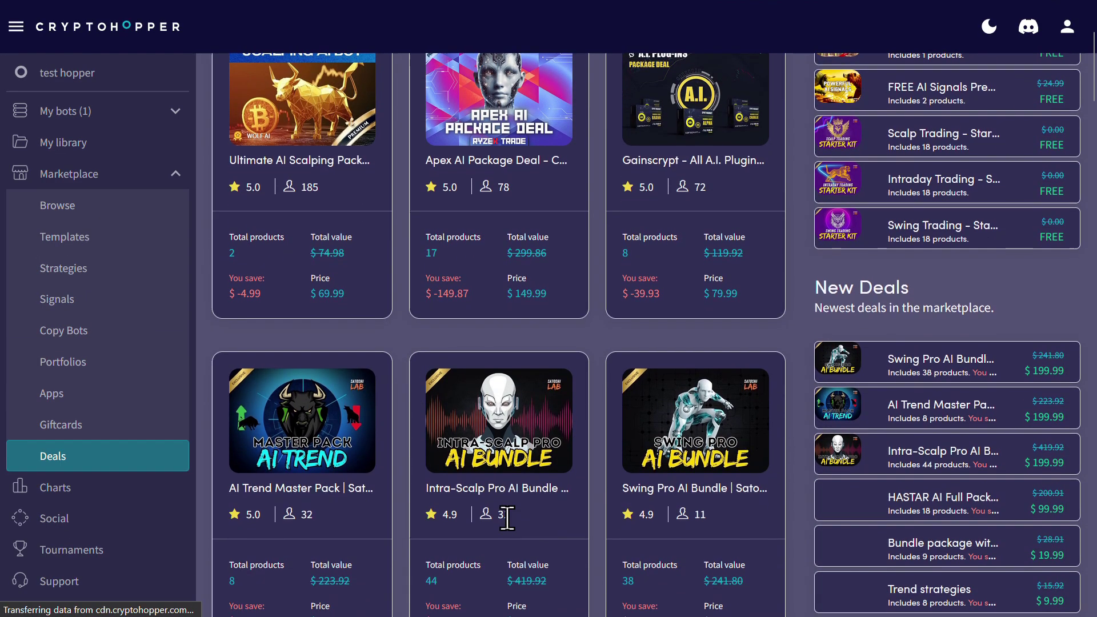
{"action": "scroll", "coordinate": [542, 485], "scroll_direction": "down", "scroll_amount": 1}
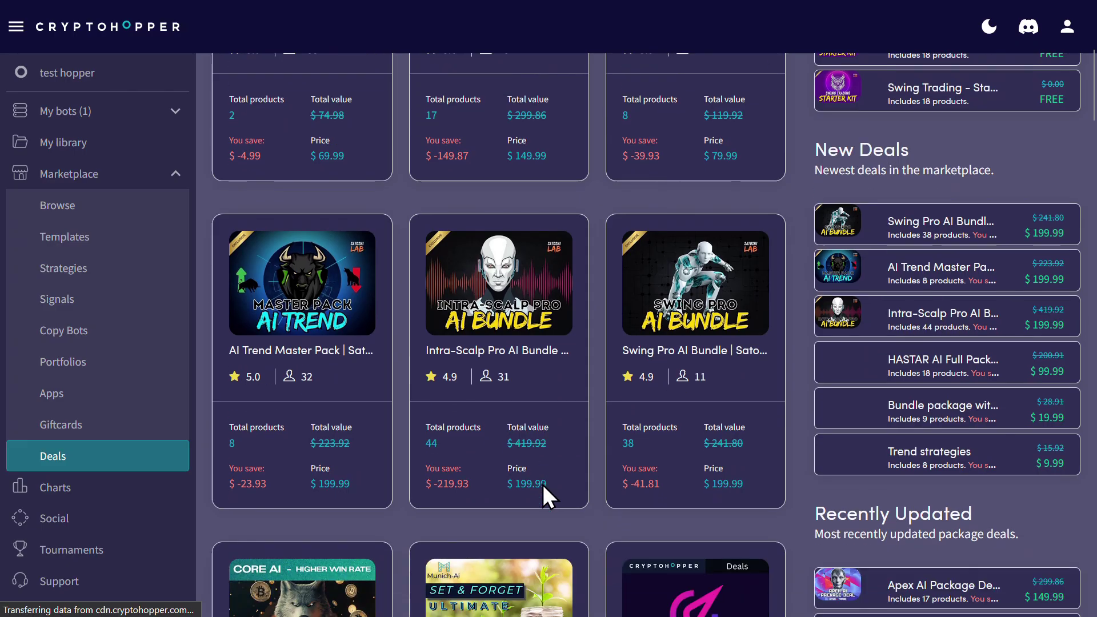
{"action": "scroll", "coordinate": [541, 482], "scroll_direction": "up", "scroll_amount": 4}
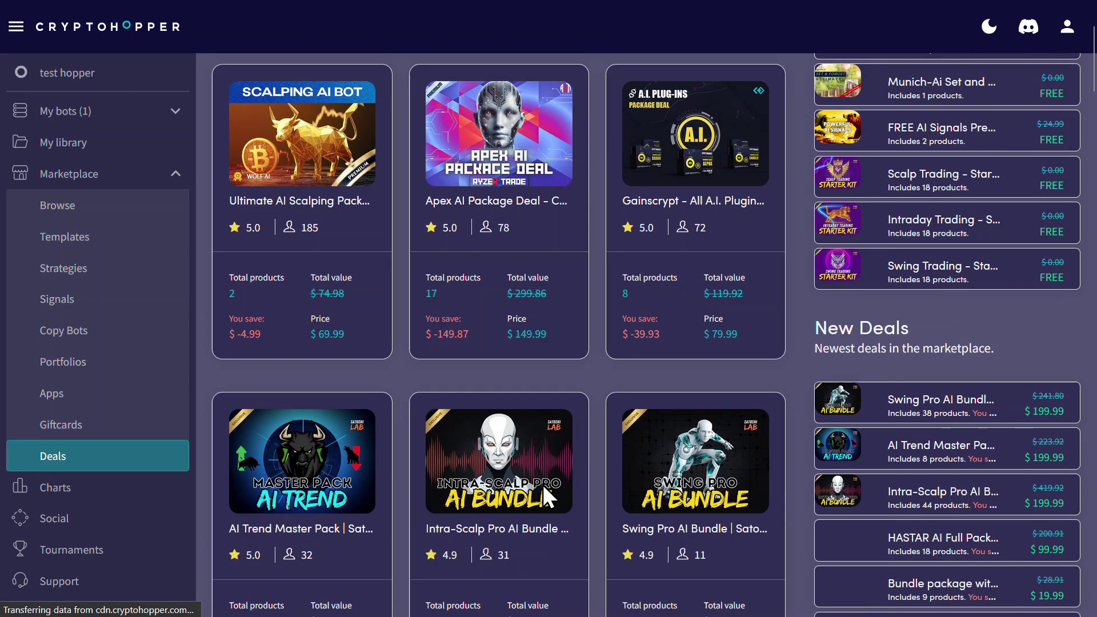
{"action": "scroll", "coordinate": [543, 484], "scroll_direction": "up", "scroll_amount": 1}
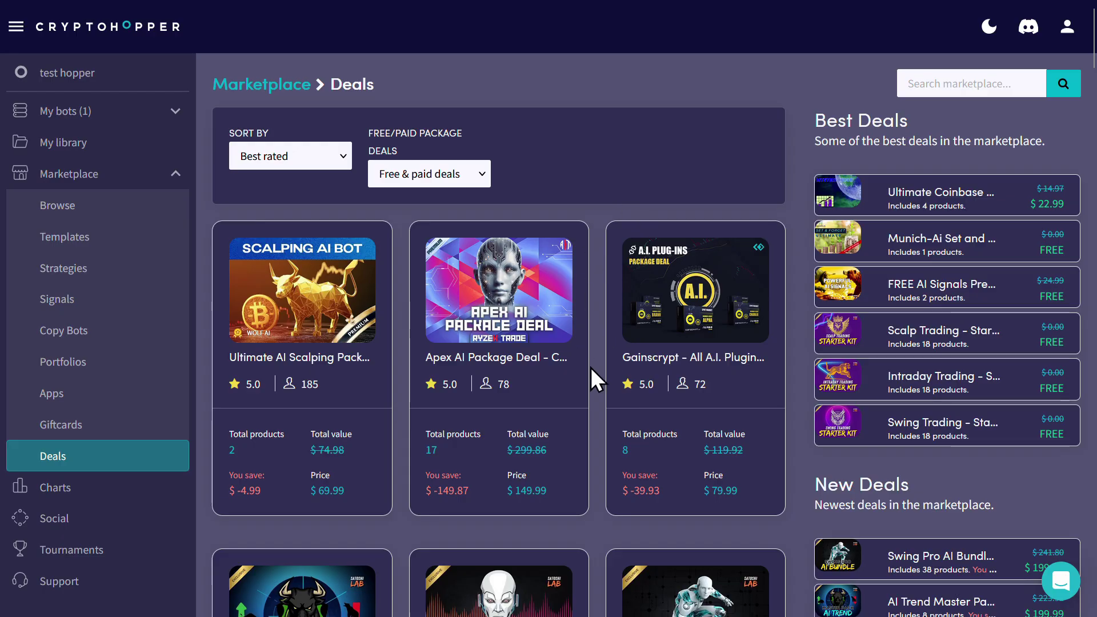
{"action": "scroll", "coordinate": [590, 367], "scroll_direction": "down", "scroll_amount": 2}
{"action": "scroll", "coordinate": [550, 433], "scroll_direction": "down", "scroll_amount": 3}
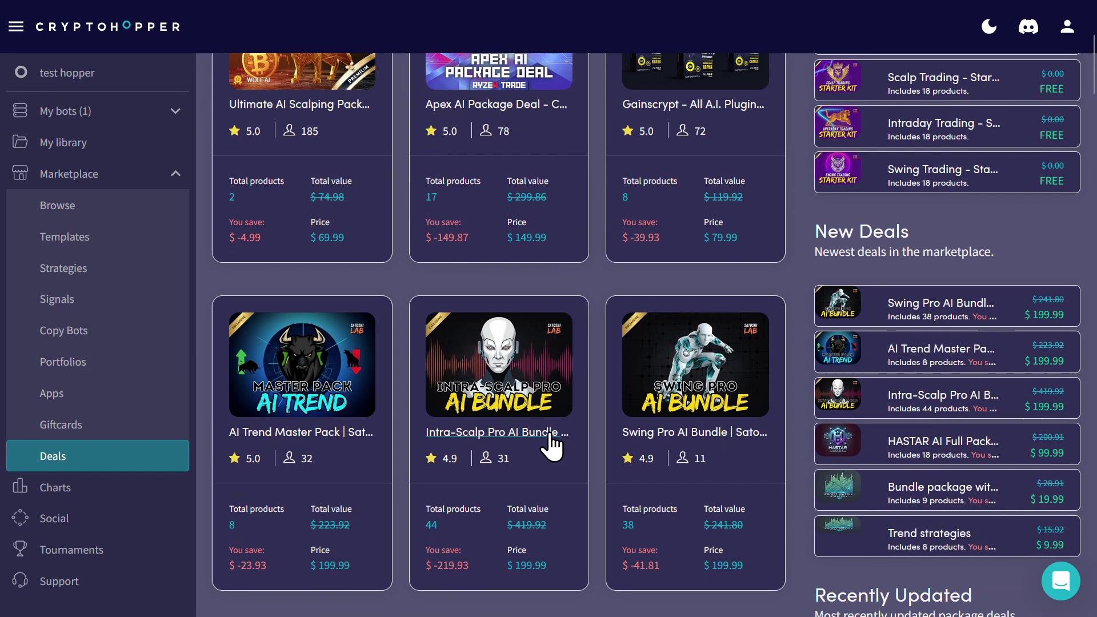
{"action": "scroll", "coordinate": [550, 433], "scroll_direction": "down", "scroll_amount": 4}
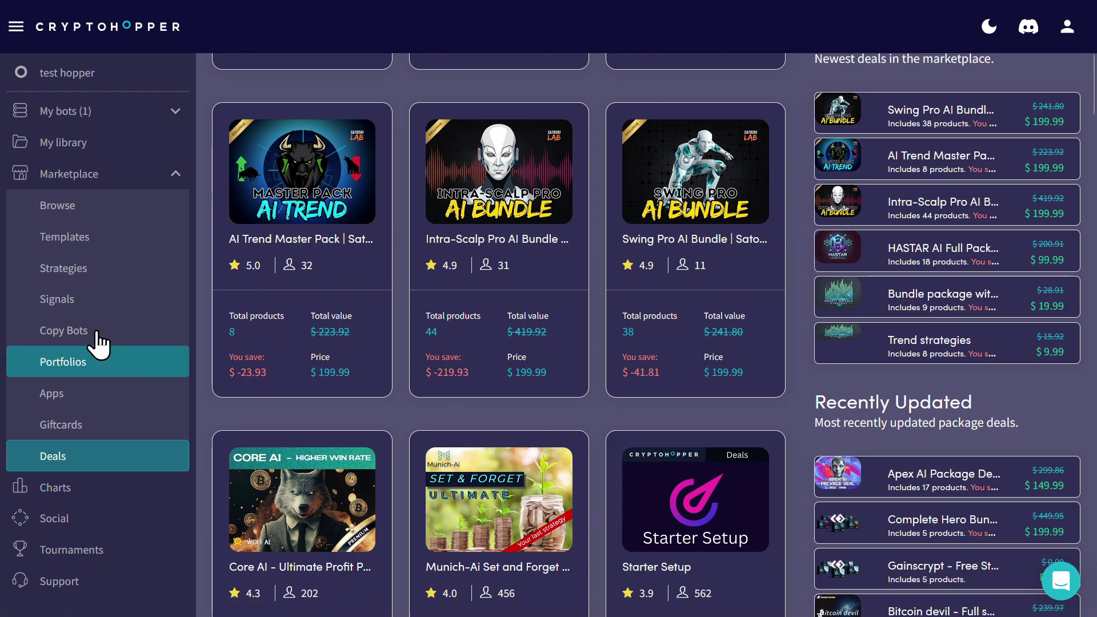
Visit Marketplace Templates and Strategies, ending on Copy Bots sorted by highest profit.
{"action": "left_click", "coordinate": [91, 236]}
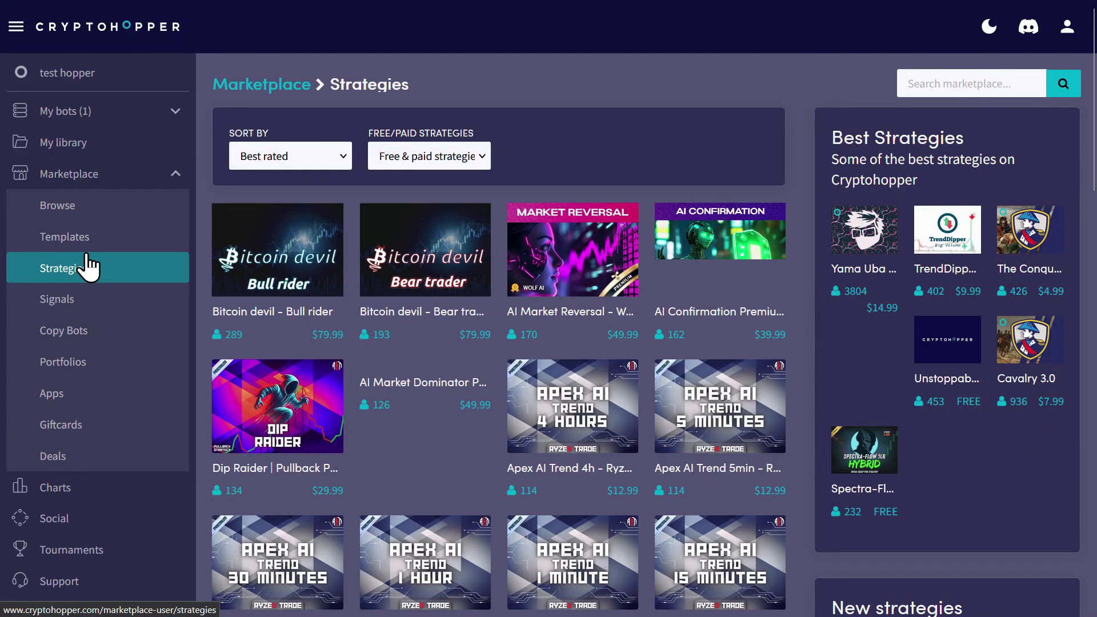
{"action": "left_click", "coordinate": [87, 255]}
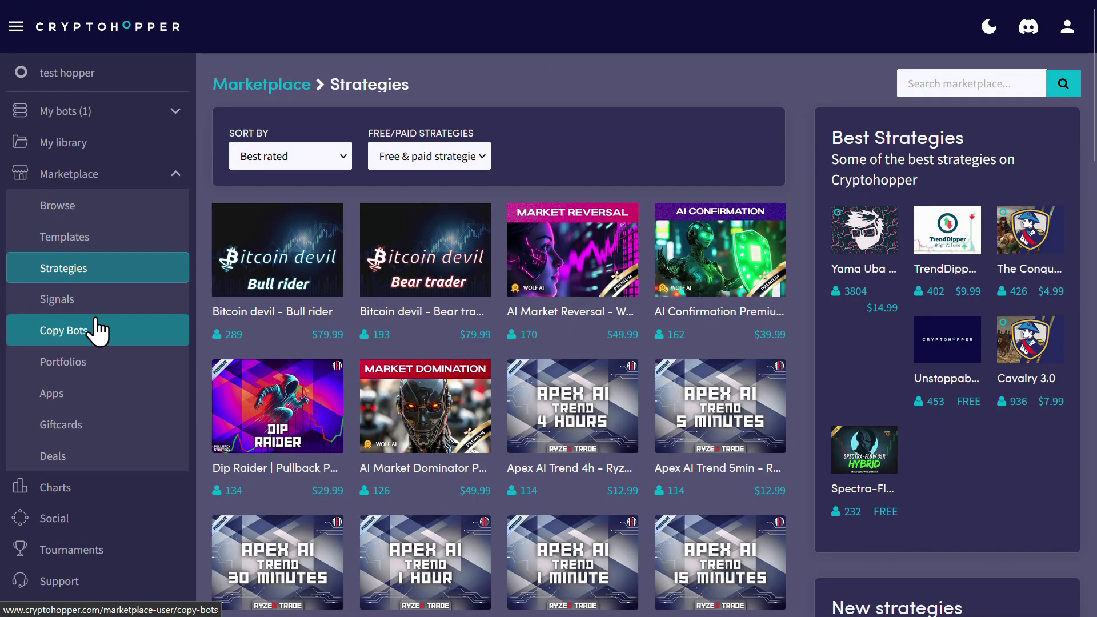
{"action": "left_click", "coordinate": [96, 323]}
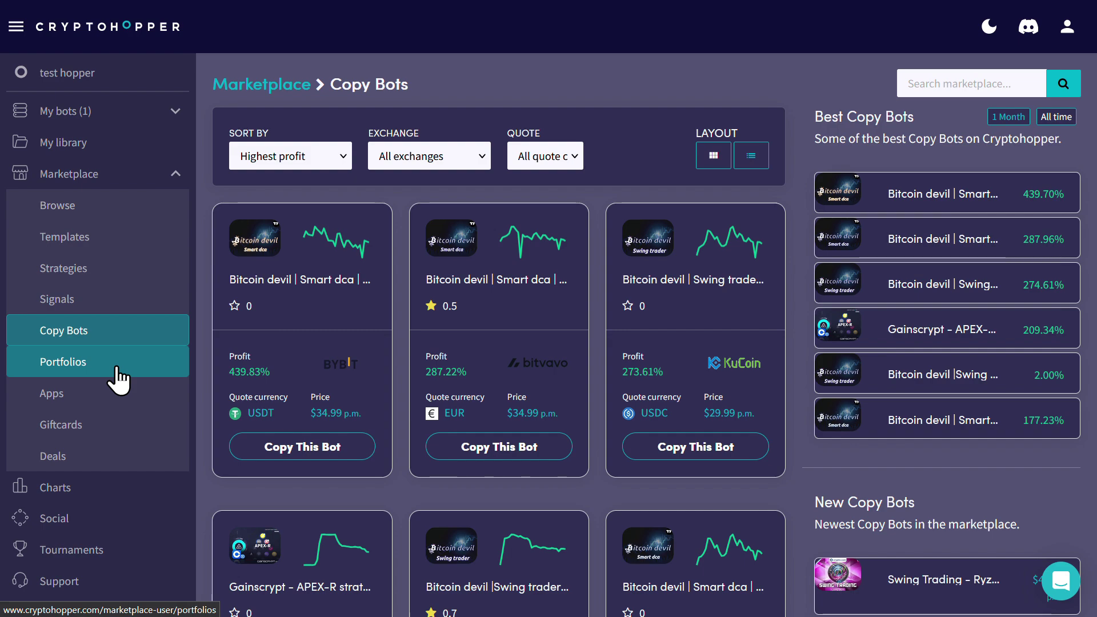
Open Marketplace Deals and scroll through the package deal cards with their savings and prices.
{"action": "scroll", "coordinate": [117, 380], "scroll_direction": "down", "scroll_amount": 1}
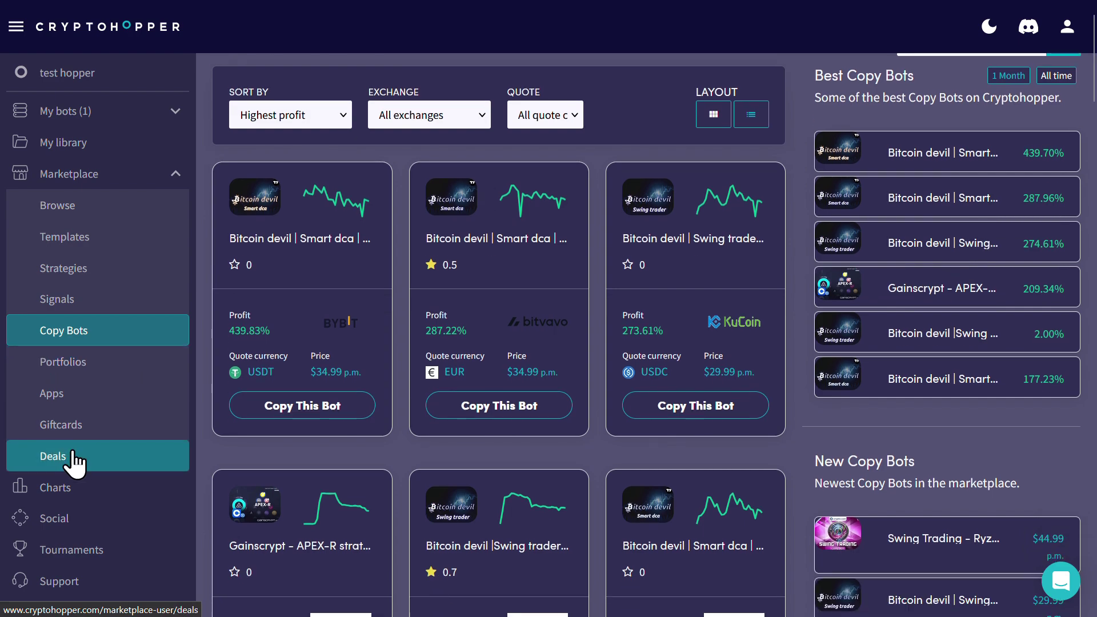
{"action": "left_click", "coordinate": [73, 457]}
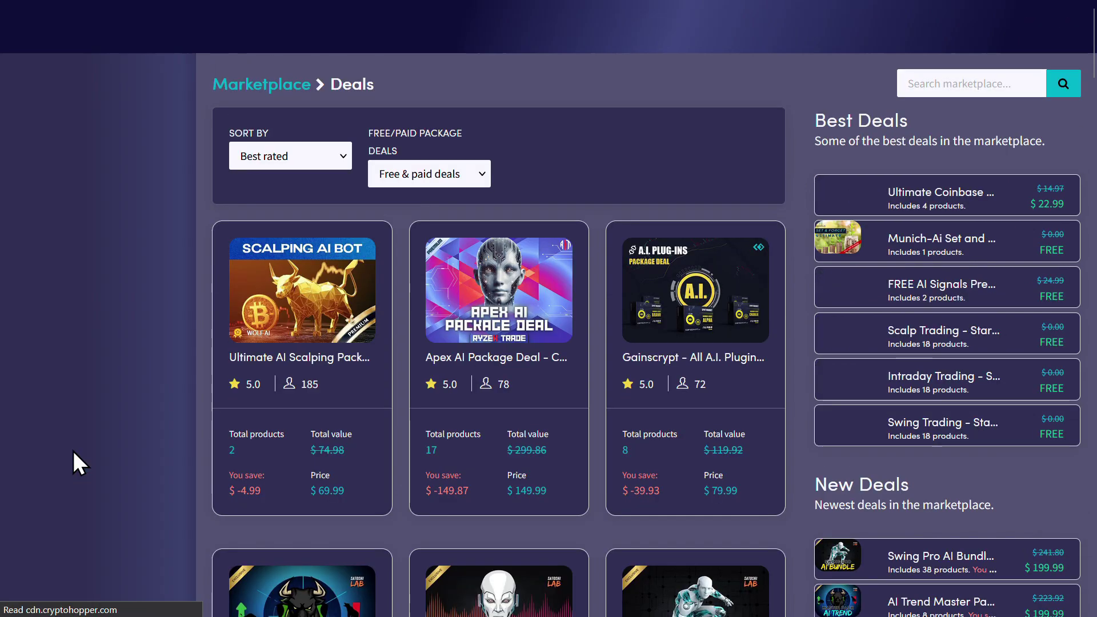
{"action": "scroll", "coordinate": [307, 460], "scroll_direction": "down", "scroll_amount": 4}
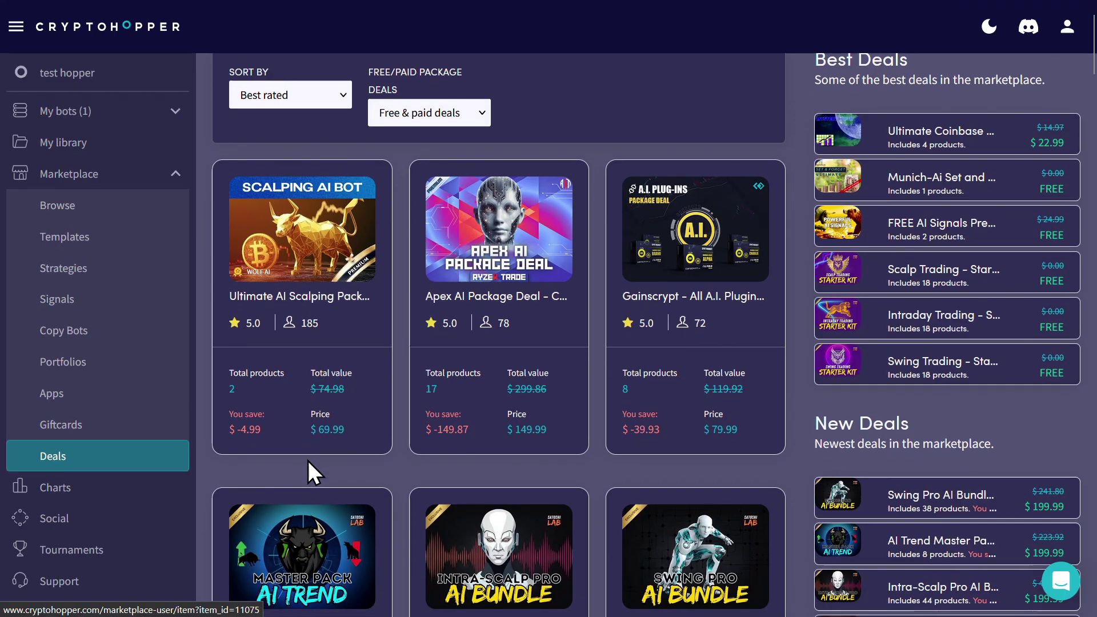
{"action": "scroll", "coordinate": [307, 461], "scroll_direction": "down", "scroll_amount": 4}
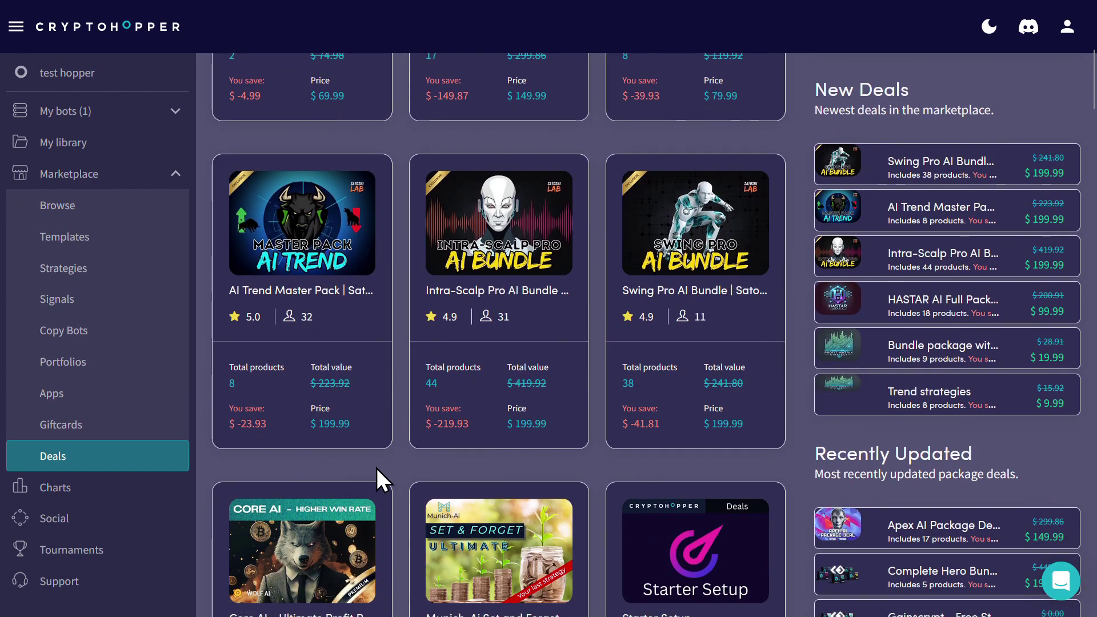
{"action": "scroll", "coordinate": [375, 468], "scroll_direction": "down", "scroll_amount": 2}
{"action": "scroll", "coordinate": [389, 449], "scroll_direction": "down", "scroll_amount": 4}
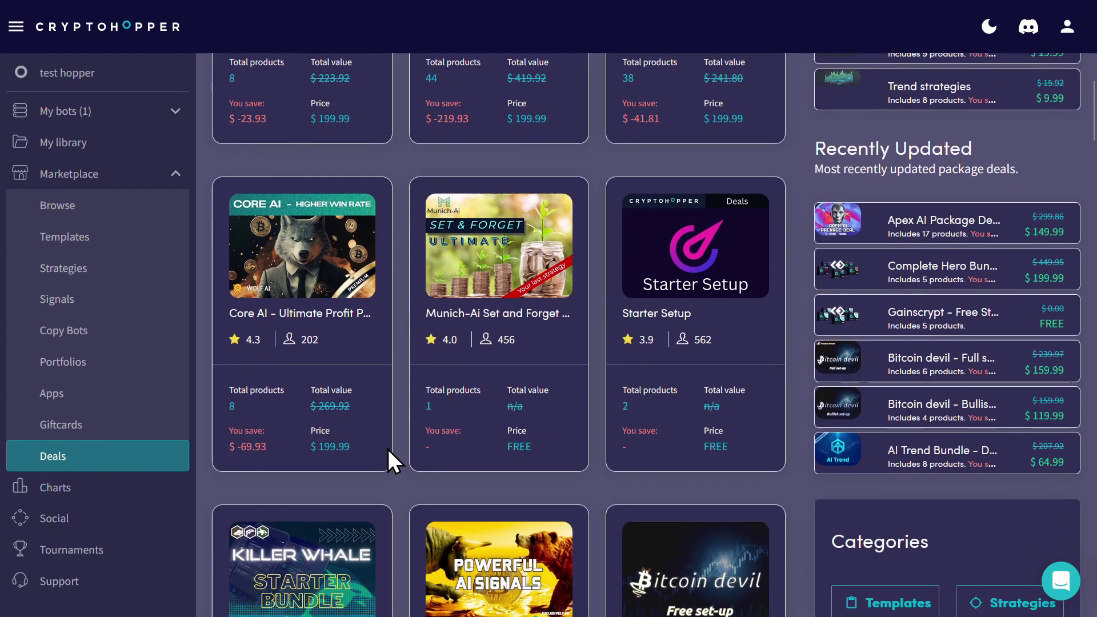
{"action": "scroll", "coordinate": [388, 449], "scroll_direction": "up", "scroll_amount": 5}
{"action": "scroll", "coordinate": [388, 449], "scroll_direction": "up", "scroll_amount": 8}
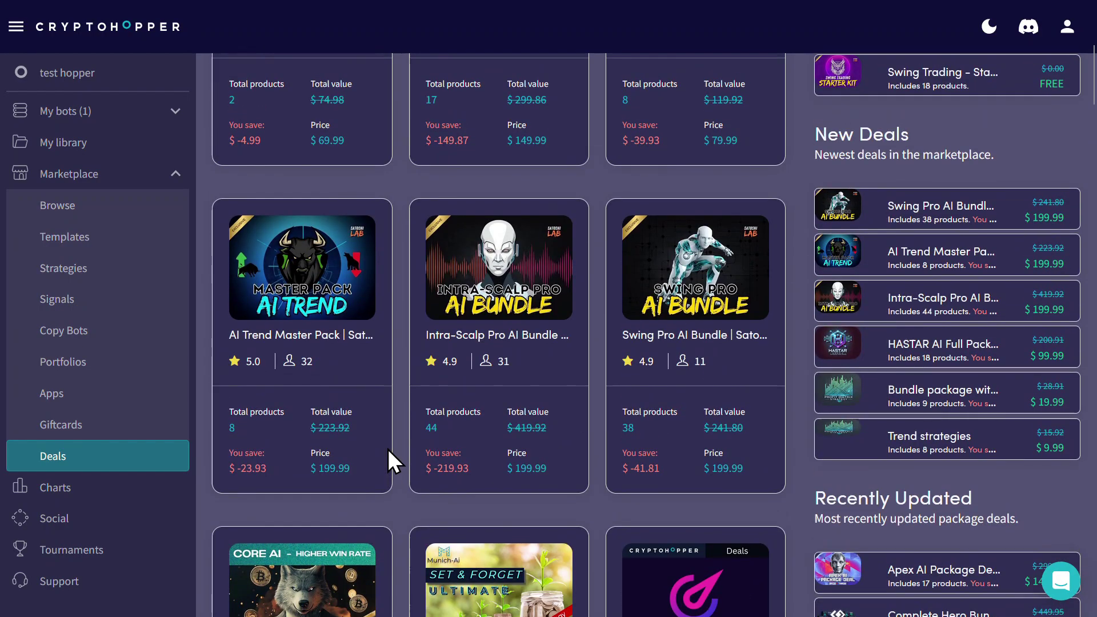
{"action": "scroll", "coordinate": [388, 449], "scroll_direction": "up", "scroll_amount": 1}
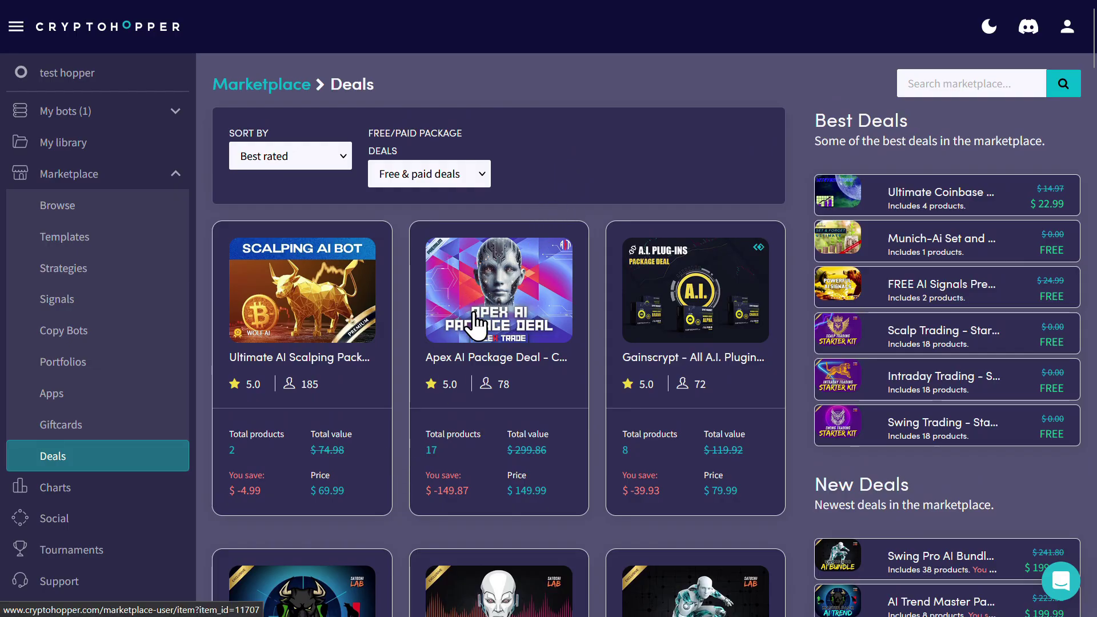
{"action": "scroll", "coordinate": [497, 383], "scroll_direction": "down", "scroll_amount": 2}
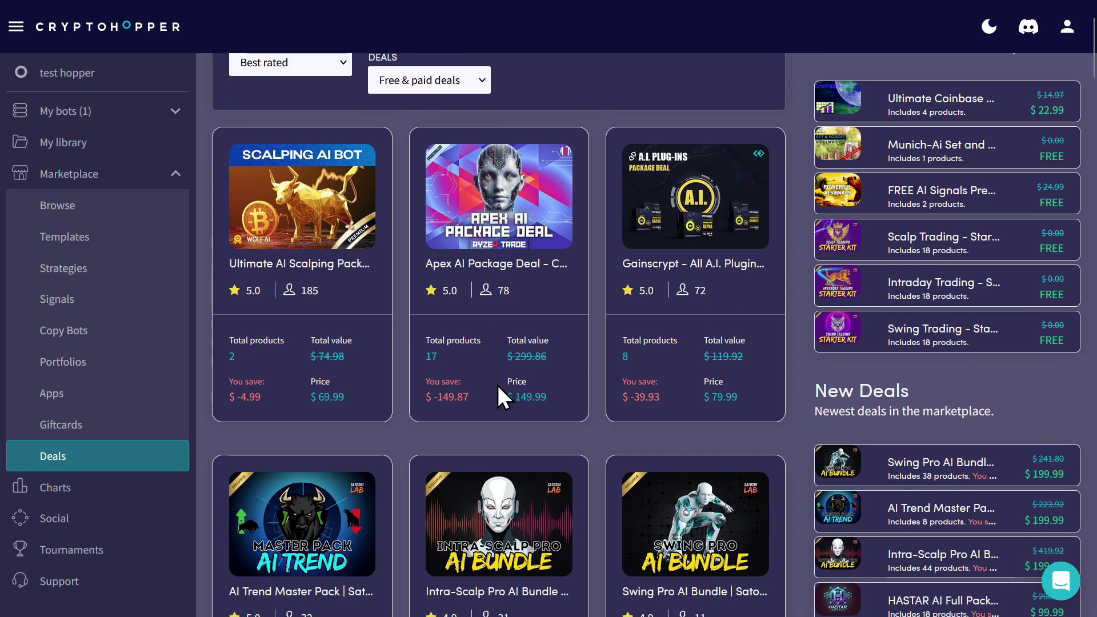
{"action": "scroll", "coordinate": [525, 473], "scroll_direction": "down", "scroll_amount": 1}
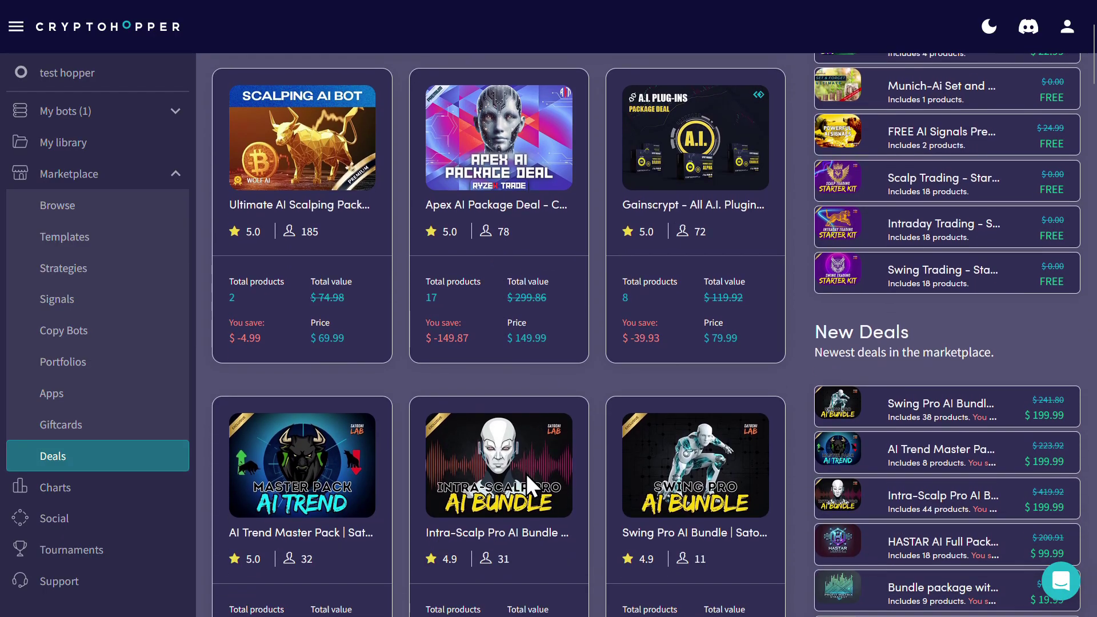